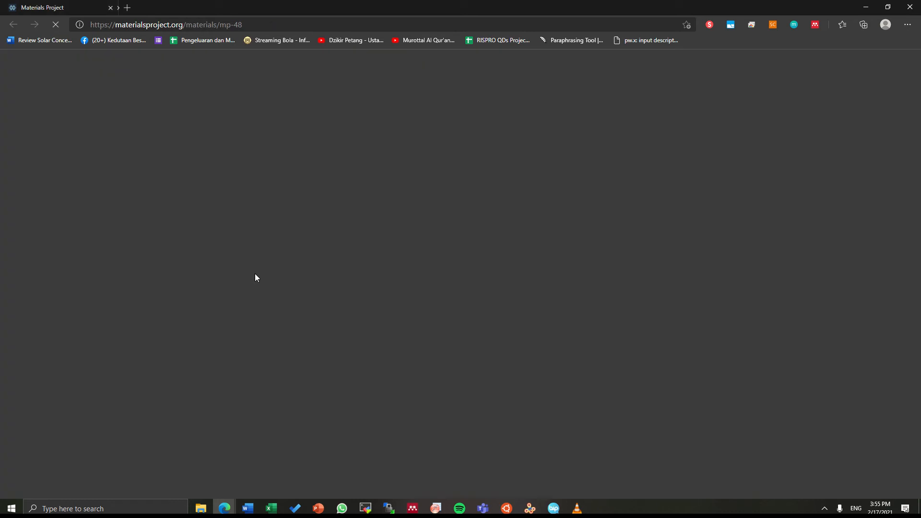
# Download the carbon mp-48 structure in CIF format and save material_mp-48_files.zip to the Desktop
pyautogui.click(62, 8)
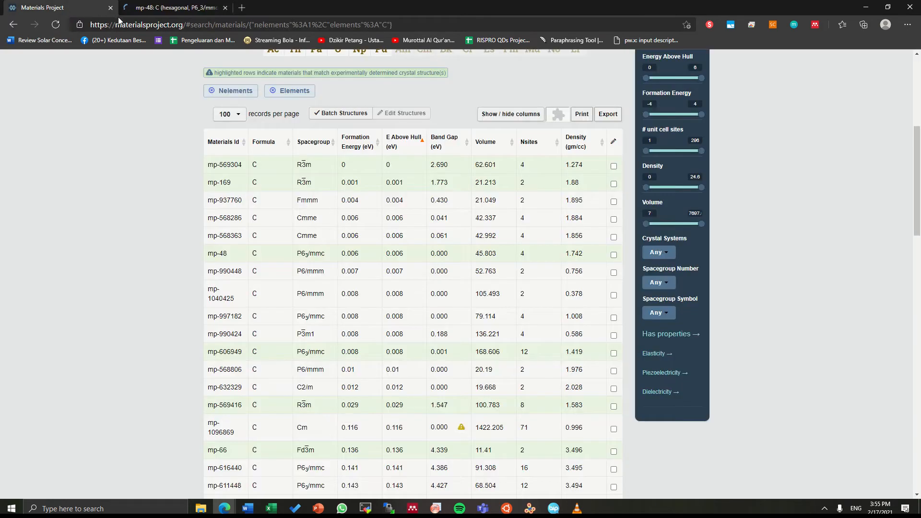
pyautogui.click(153, 8)
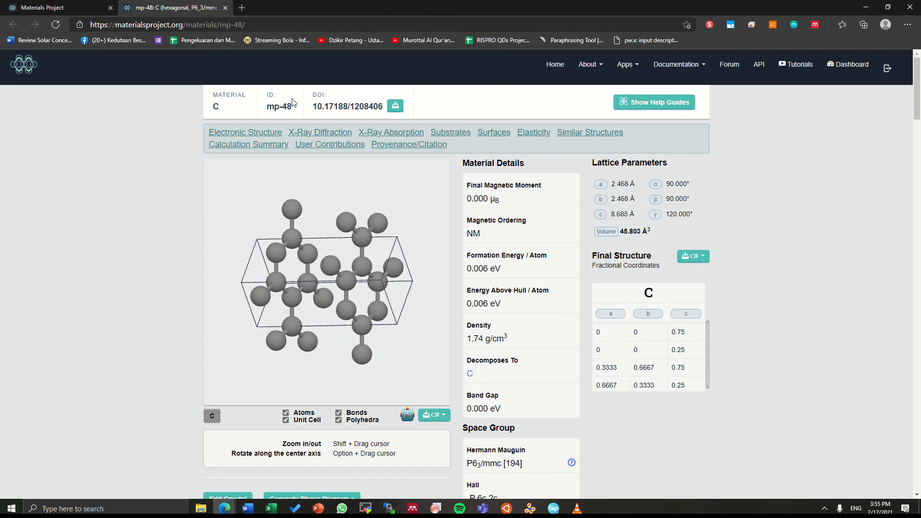
pyautogui.scroll(-3, 292, 442)
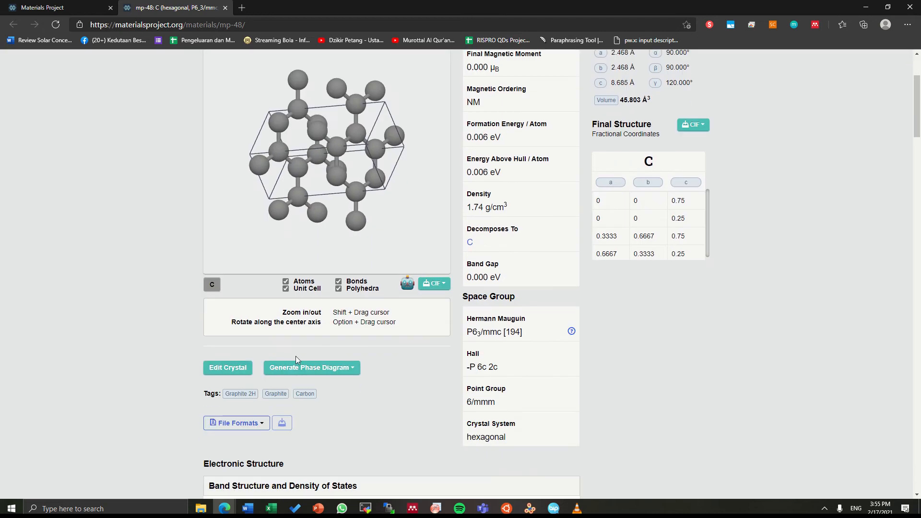
pyautogui.click(238, 427)
pyautogui.click(235, 438)
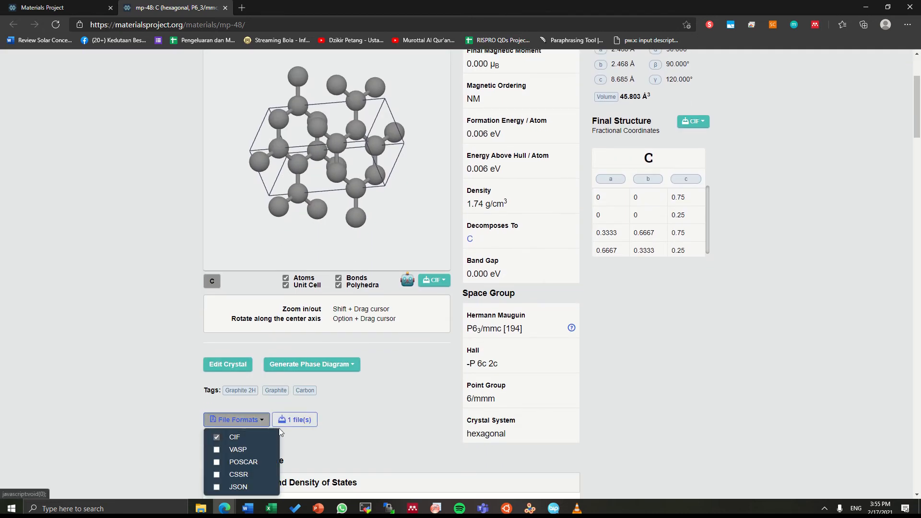
pyautogui.click(294, 420)
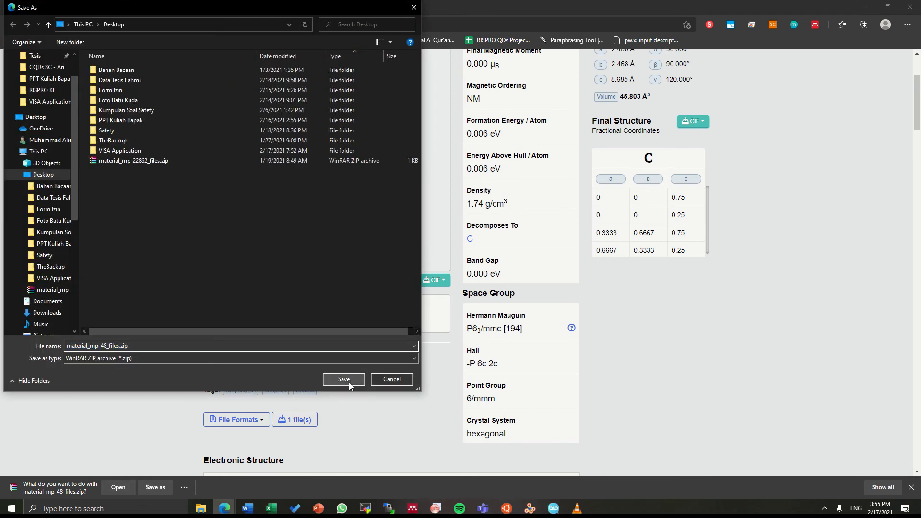
pyautogui.click(349, 379)
pyautogui.hotkey('alt', 'Tab')
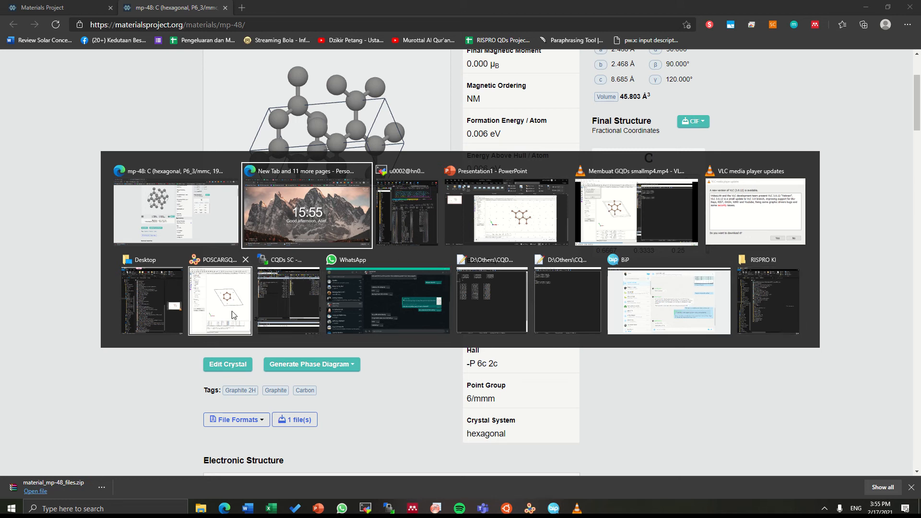
pyautogui.click(162, 305)
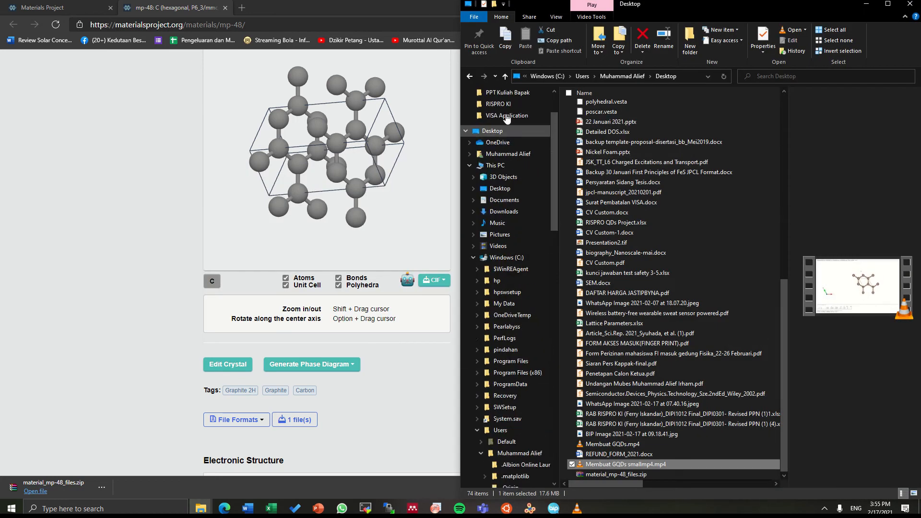
pyautogui.scroll(2, 500, 134)
pyautogui.click(530, 145)
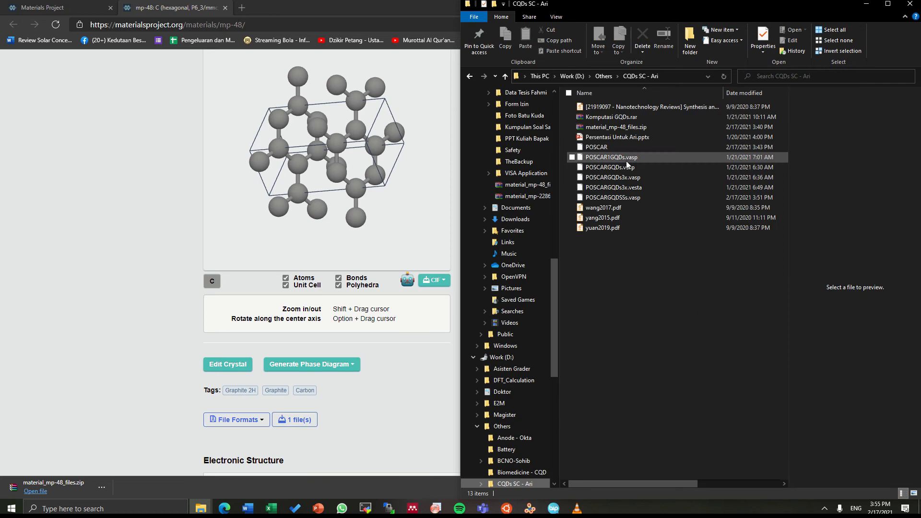
pyautogui.click(615, 127)
pyautogui.hotkey('alt', 'Tab')
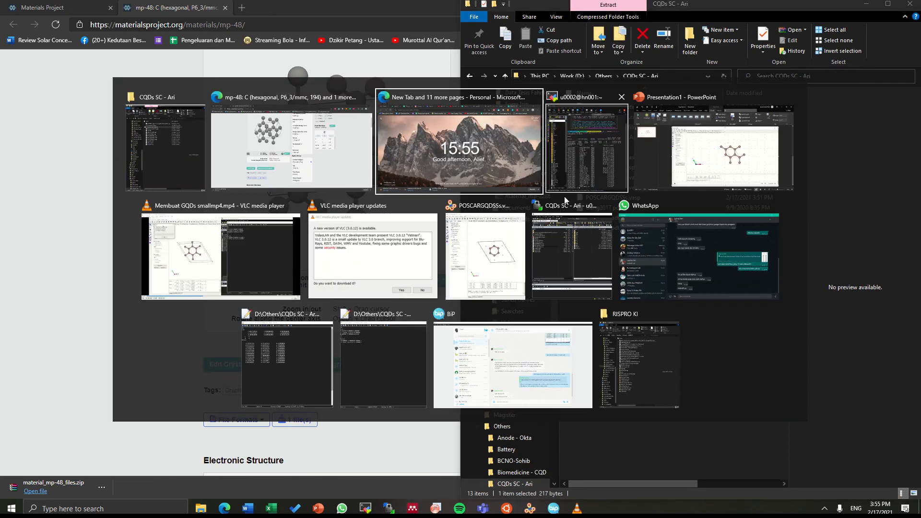
pyautogui.press('Escape')
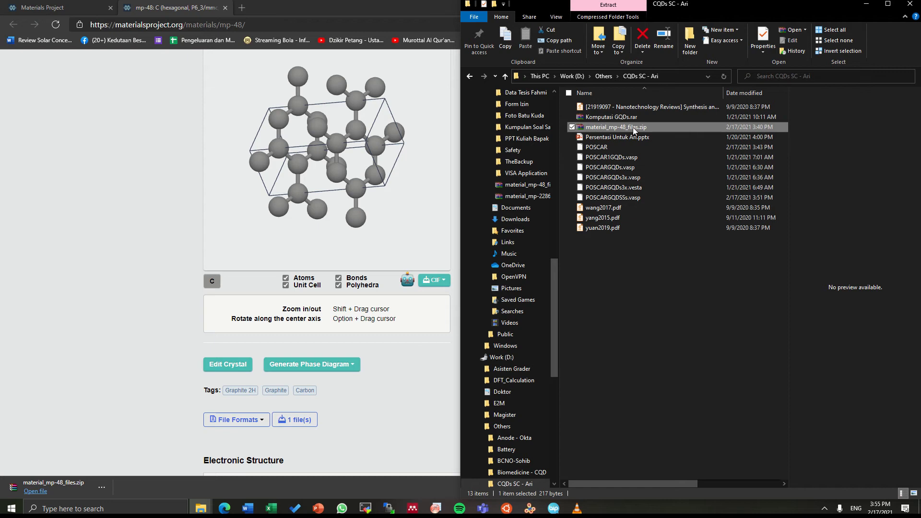
# Open the downloaded material_mp-48_files.zip archive, select mp-48_C.cif and bring the VESTA window up behind the archive window
pyautogui.click(101, 487)
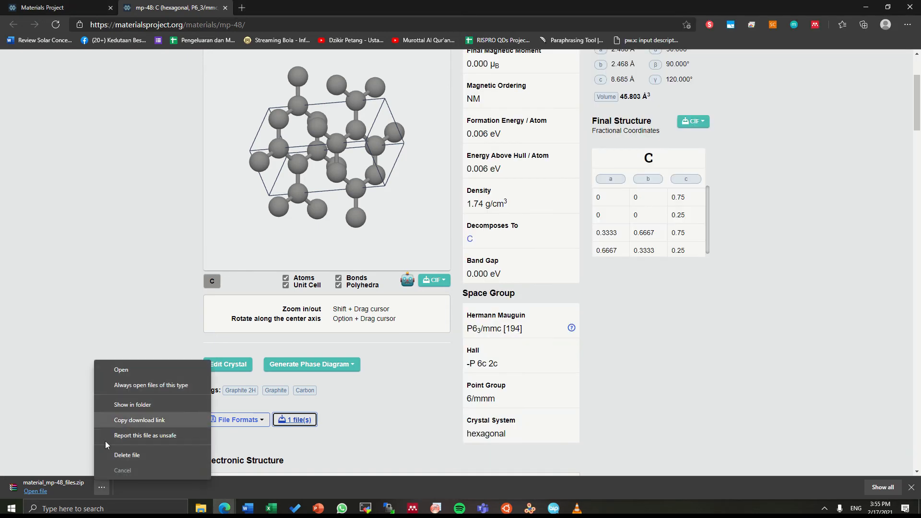
pyautogui.click(121, 370)
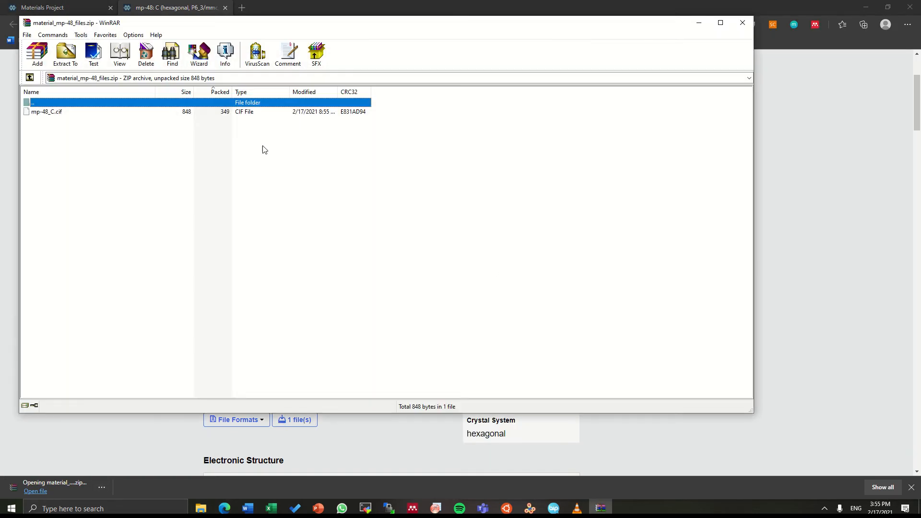
pyautogui.click(82, 111)
pyautogui.hotkey('alt', 'Tab')
pyautogui.hotkey('alt', 'Tab')
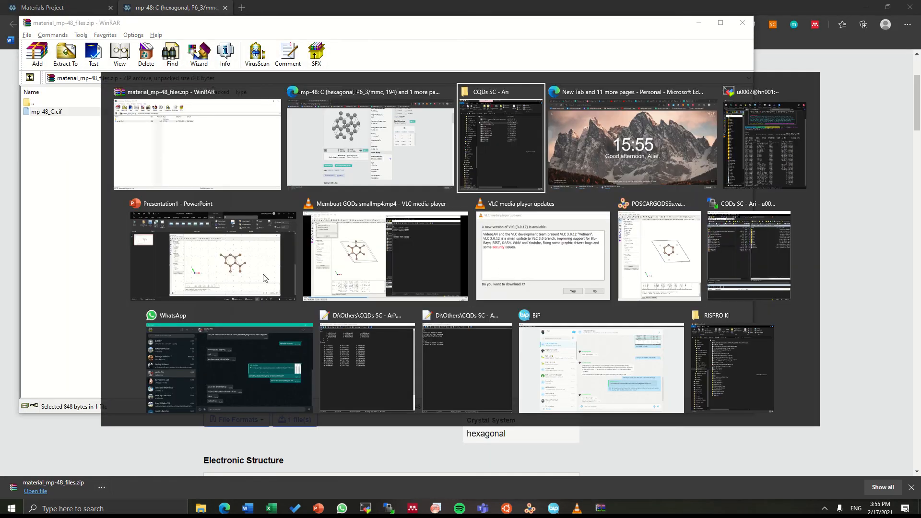
pyautogui.click(651, 279)
pyautogui.hotkey('alt', 'Tab')
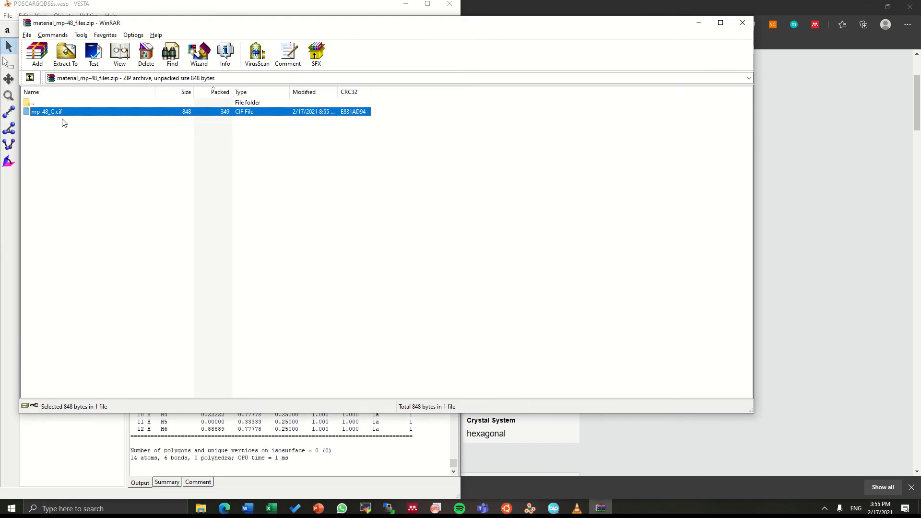
# Try to load mp-48_C.cif from the archive into VESTA
pyautogui.moveTo(62, 114); pyautogui.dragTo(267, 392)
pyautogui.moveTo(255, 435); pyautogui.dragTo(250, 401)
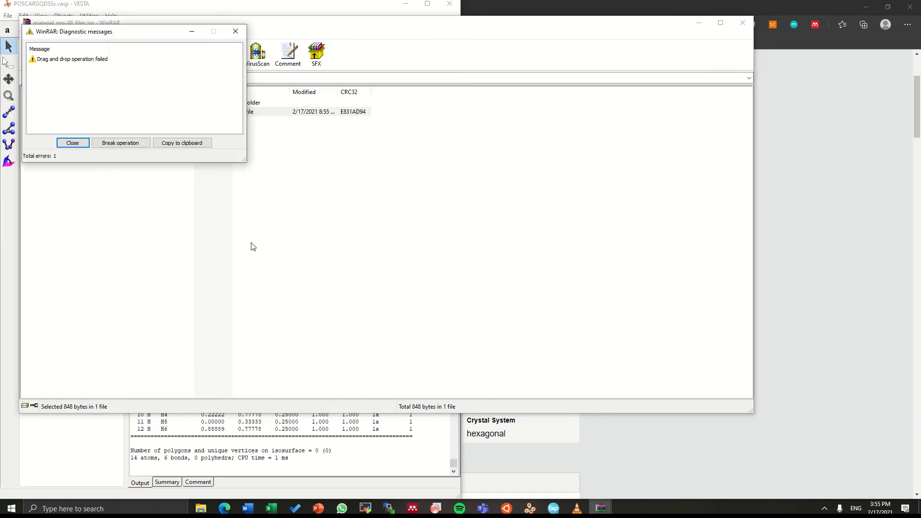
pyautogui.press('Escape')
# Place the archive window beside VESTA and load mp-48_C.cif from it into VESTA
pyautogui.press('super+Right')
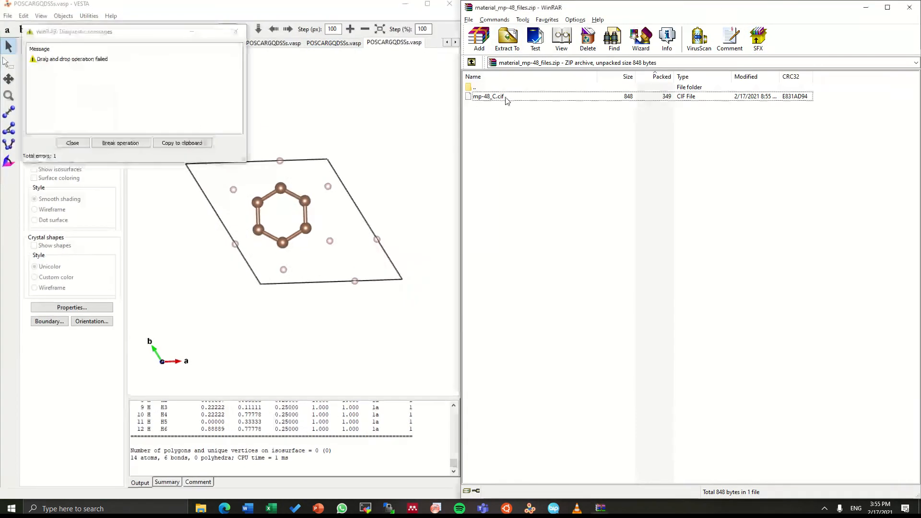
pyautogui.moveTo(505, 99); pyautogui.dragTo(283, 137)
pyautogui.moveTo(345, 207); pyautogui.dragTo(337, 244)
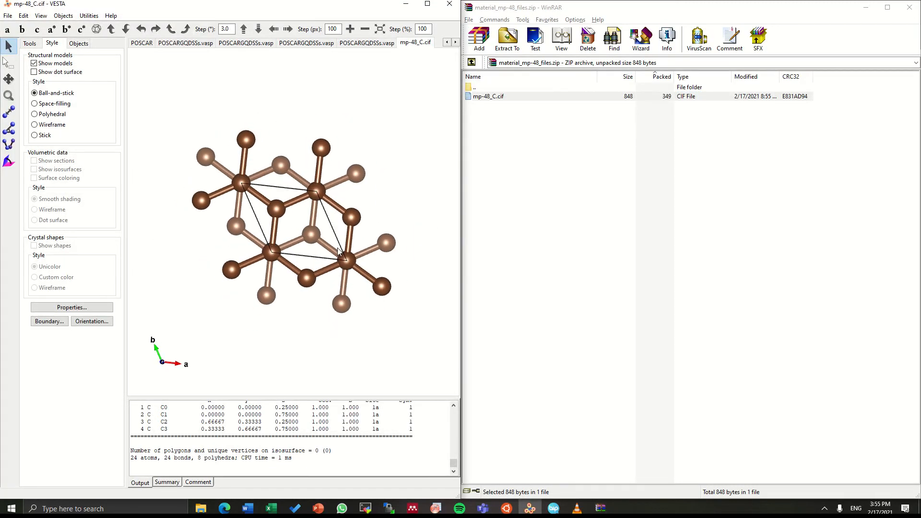
pyautogui.moveTo(201, 142); pyautogui.dragTo(202, 105)
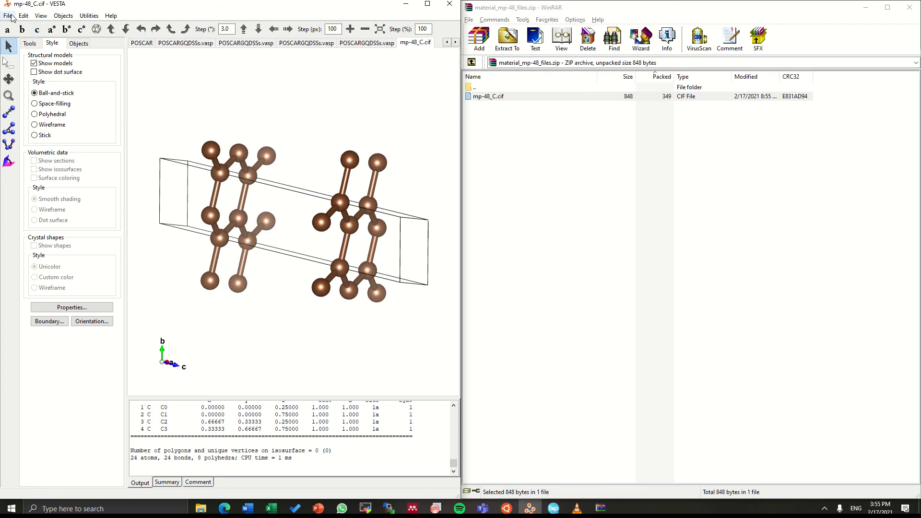
# Export the structure as the VASP file mp-48_C.vasp on the Desktop, written with fractional coordinates
pyautogui.click(11, 17)
pyautogui.click(34, 94)
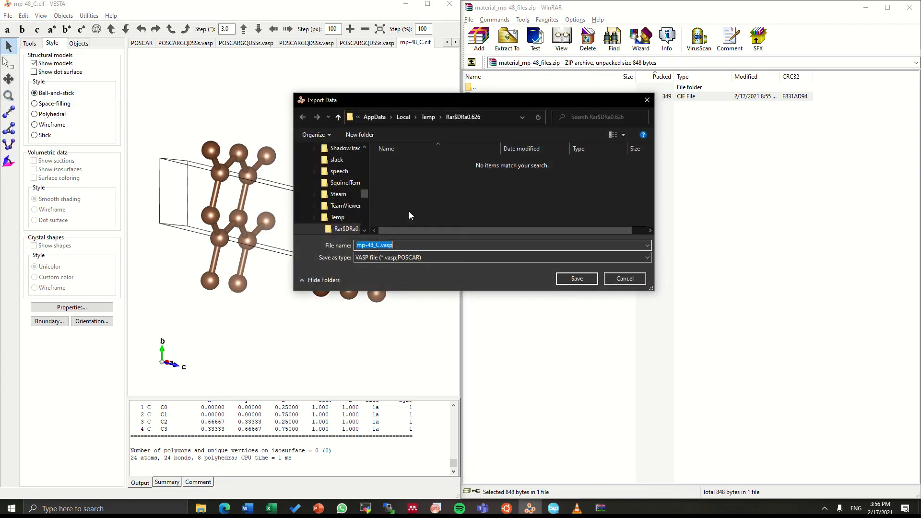
pyautogui.scroll(10, 339, 197)
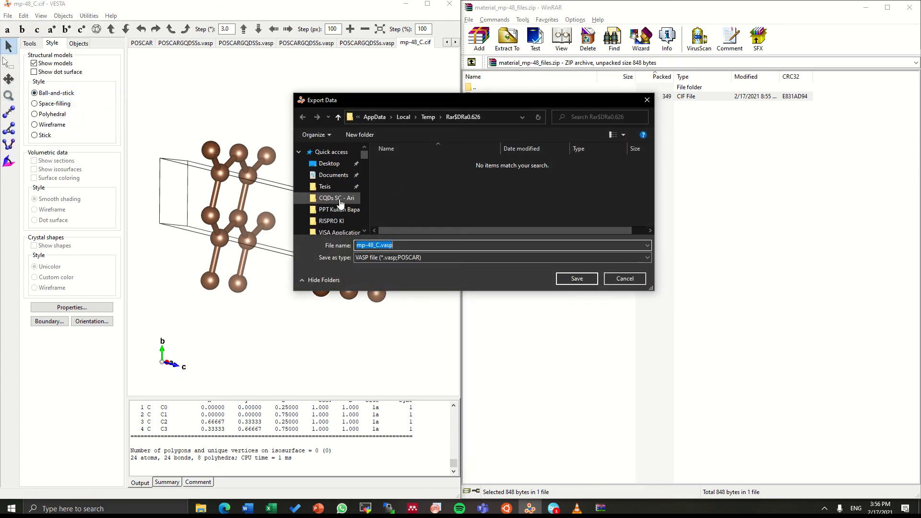
pyautogui.click(329, 163)
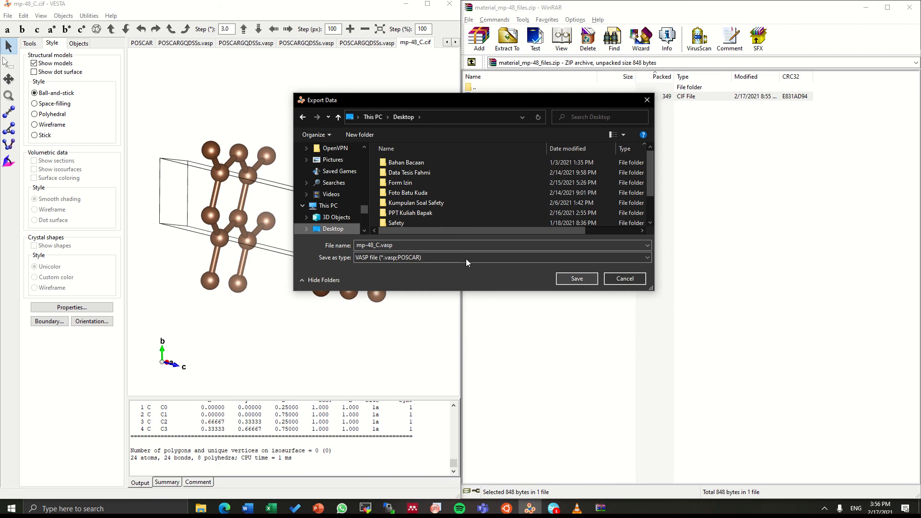
pyautogui.click(576, 279)
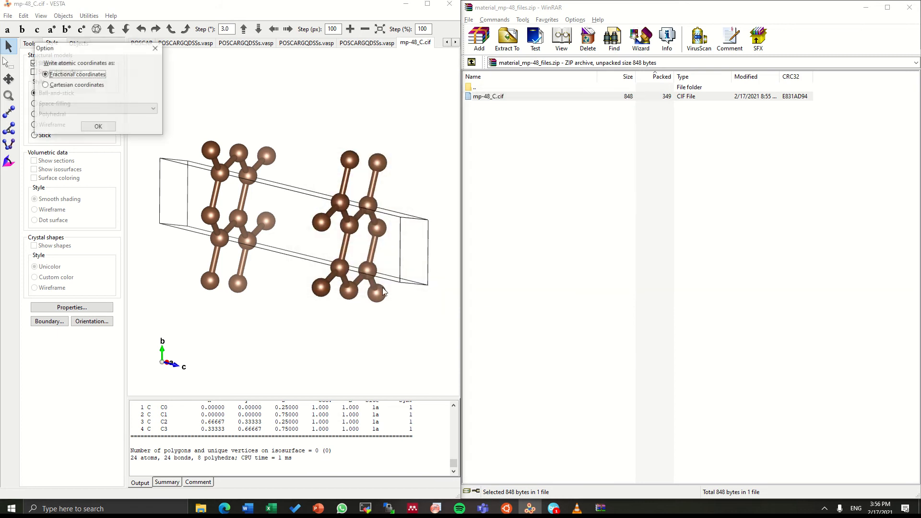
pyautogui.hotkey('alt', 'Tab')
pyautogui.press('Return')
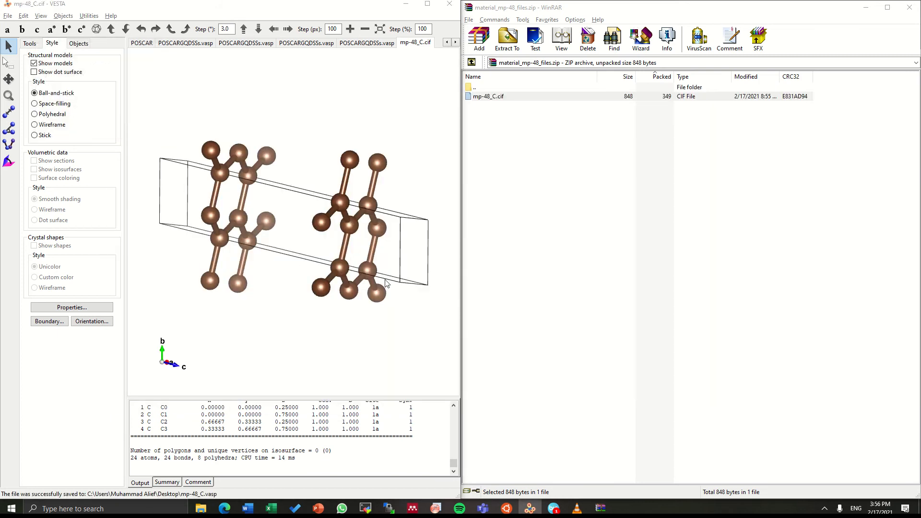
# Open mp-48_C.vasp from the Desktop in Notepad++ beside VESTA and remove the empty last line
pyautogui.hotkey('alt', 'Tab')
pyautogui.click(638, 163)
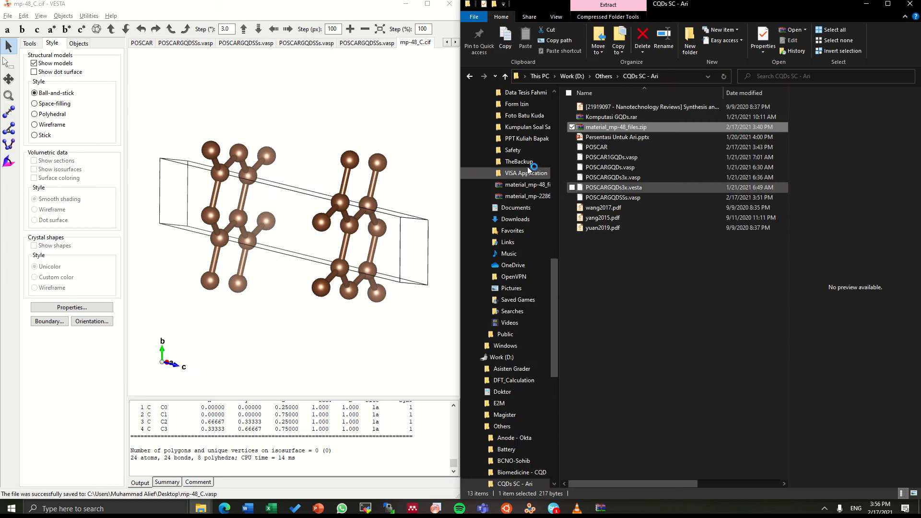
pyautogui.scroll(15, 533, 168)
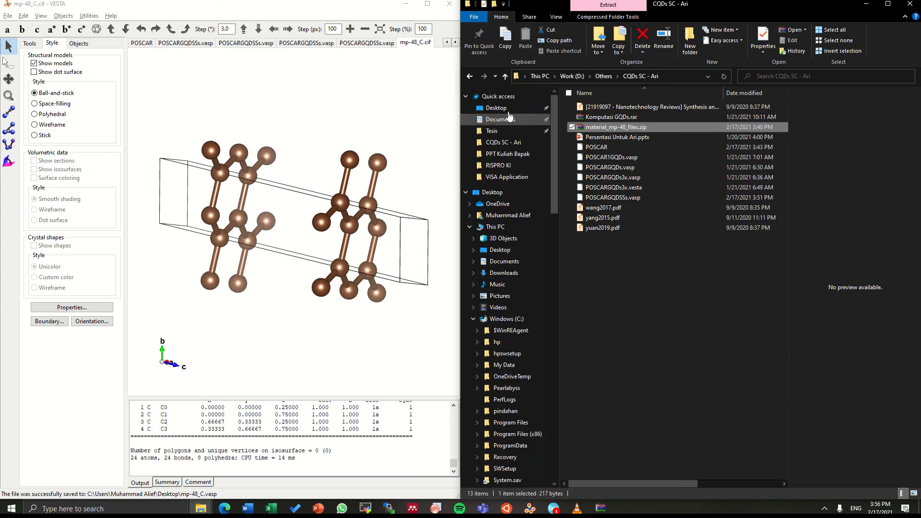
pyautogui.click(509, 112)
pyautogui.click(655, 200)
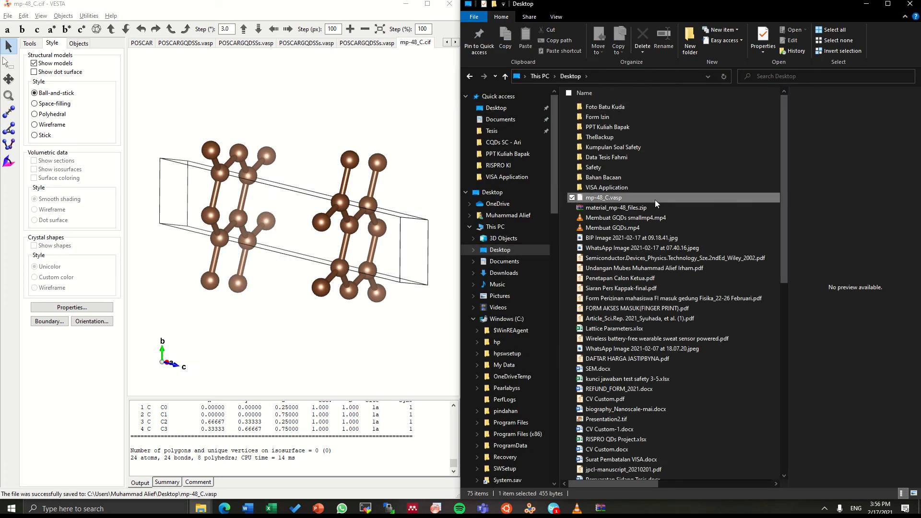
pyautogui.rightClick(655, 200)
pyautogui.click(638, 239)
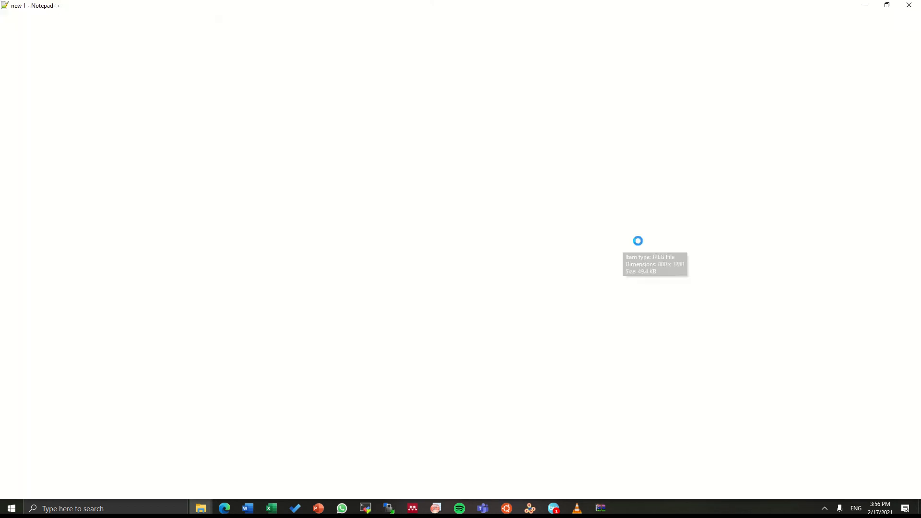
pyautogui.hotkey('ctrl', 'End')
pyautogui.press('super+Right')
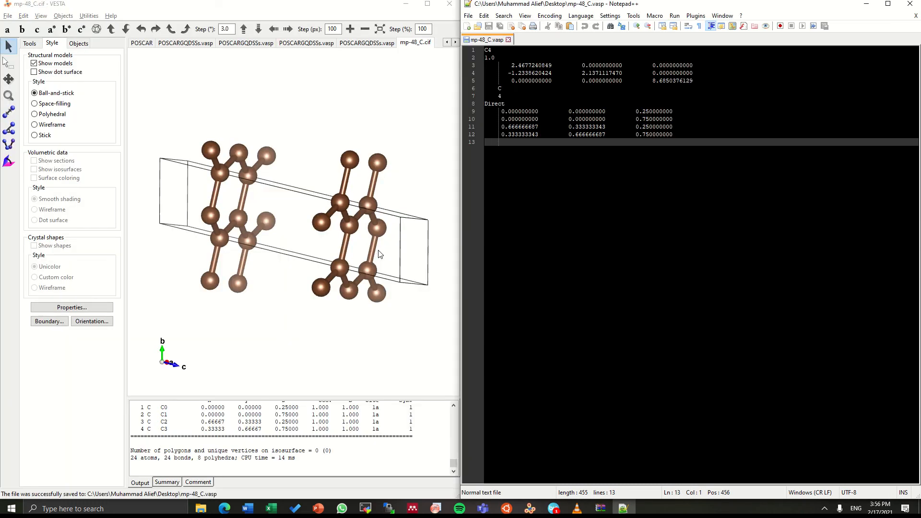
pyautogui.press('BackSpace')
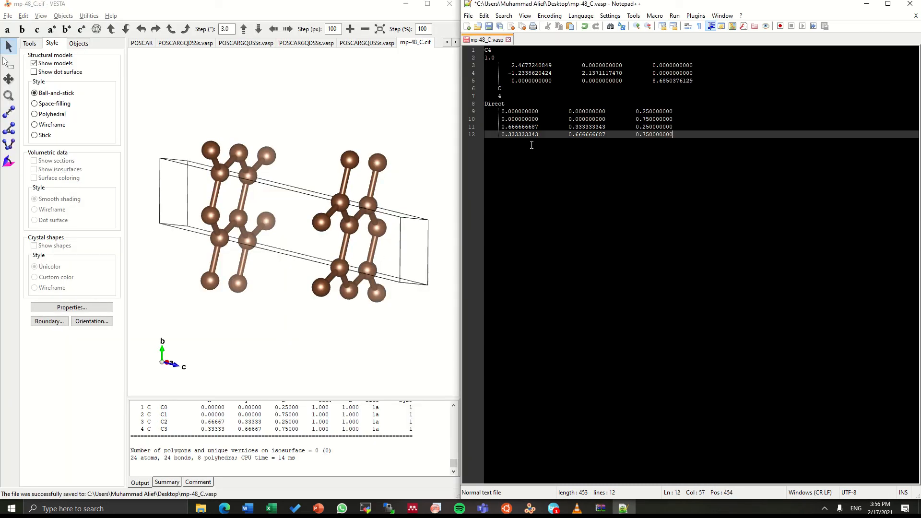
# Compare the two carbon layers of the VESTA model with the atom coordinate lines in mp-48_C.vasp
pyautogui.click(528, 99)
pyautogui.moveTo(383, 206); pyautogui.dragTo(205, 266)
pyautogui.click(528, 206)
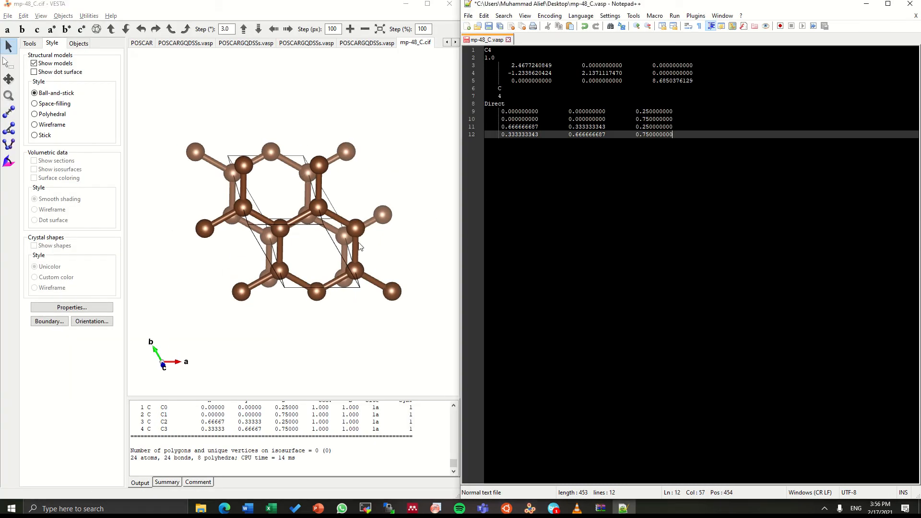
pyautogui.moveTo(360, 207); pyautogui.dragTo(340, 251)
pyautogui.click(704, 118)
pyautogui.click(695, 104)
pyautogui.click(694, 112)
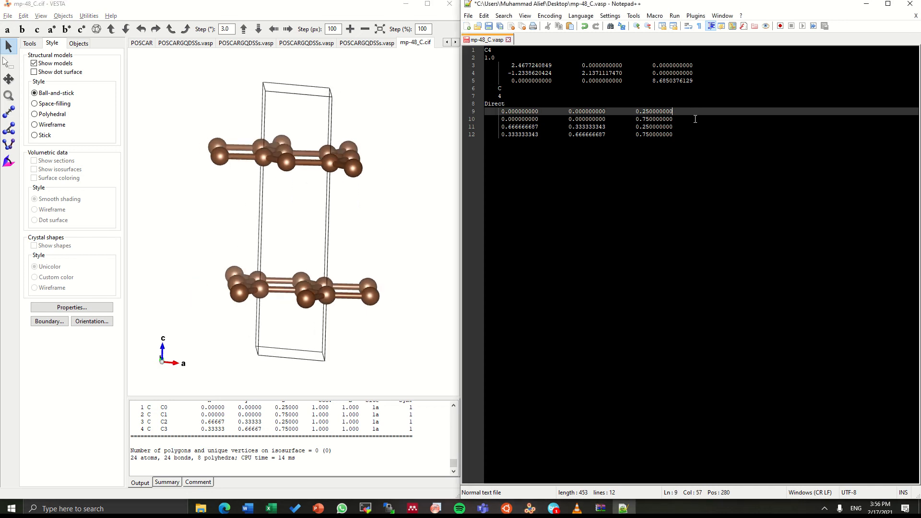
pyautogui.click(696, 120)
# Delete the last atom's coordinate line in mp-48_C.vasp and undo the deletion
pyautogui.click(696, 136)
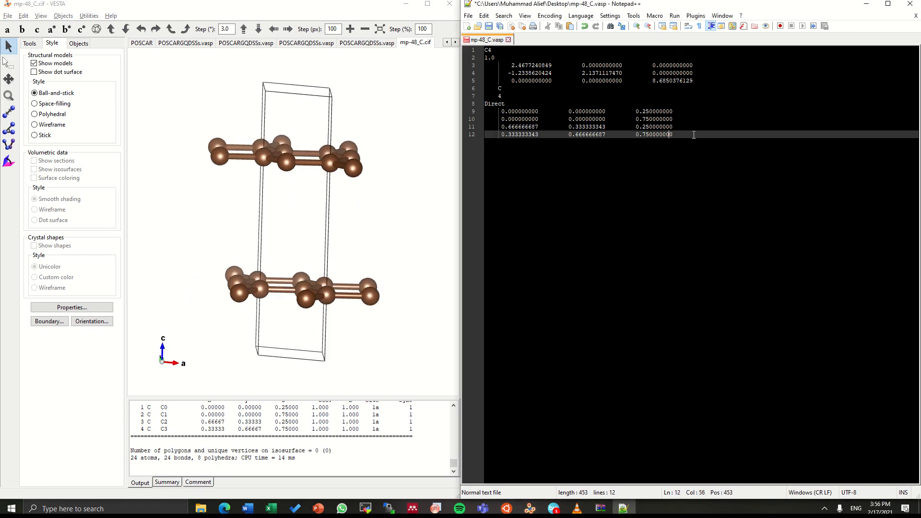
pyautogui.hotkey('shift', 'Up')
pyautogui.press('Delete')
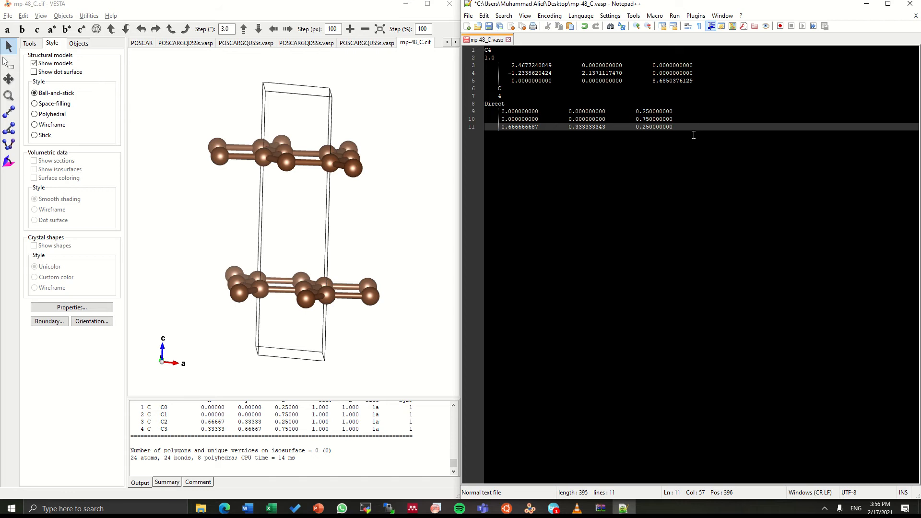
pyautogui.hotkey('ctrl', 'z')
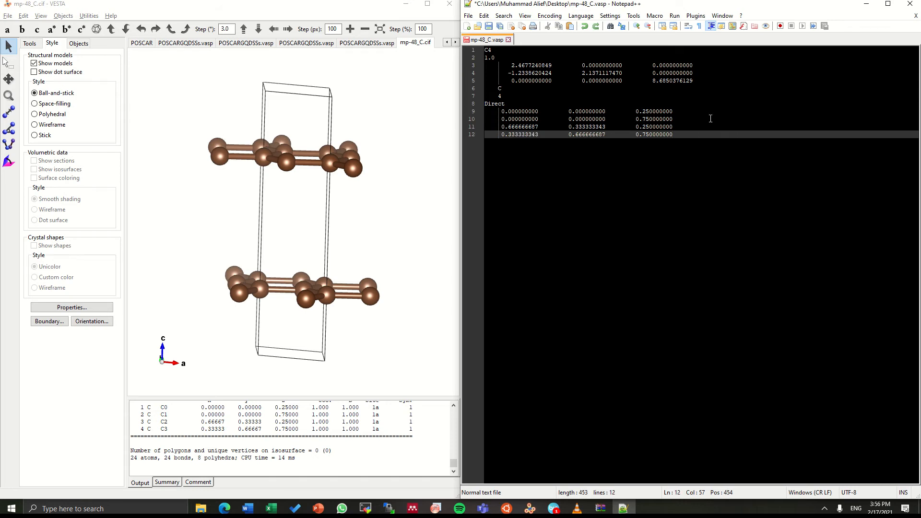
# Delete the two atom coordinate lines with z = 0.75 from mp-48_C.vasp
pyautogui.hotkey('shift', 'Up')
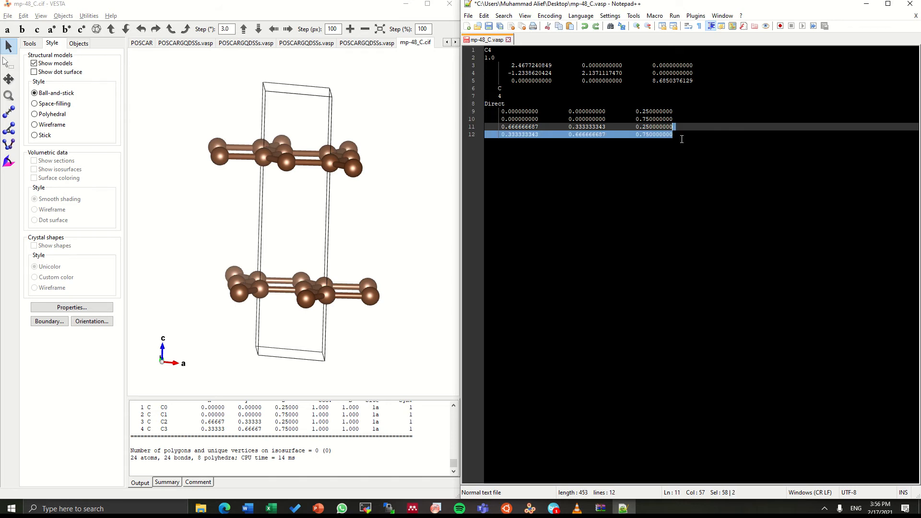
pyautogui.press('Delete')
pyautogui.press('Up')
pyautogui.press('Up')
pyautogui.press('Down')
pyautogui.hotkey('shift', 'Up')
pyautogui.press('Delete')
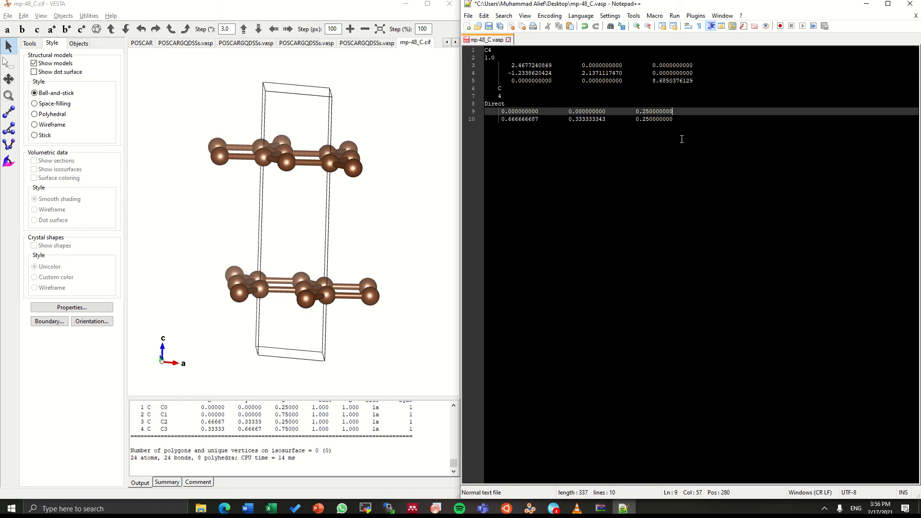
# Set the carbon atom count on line 7 of mp-48_C.vasp to 2 and save the file
pyautogui.click(503, 96)
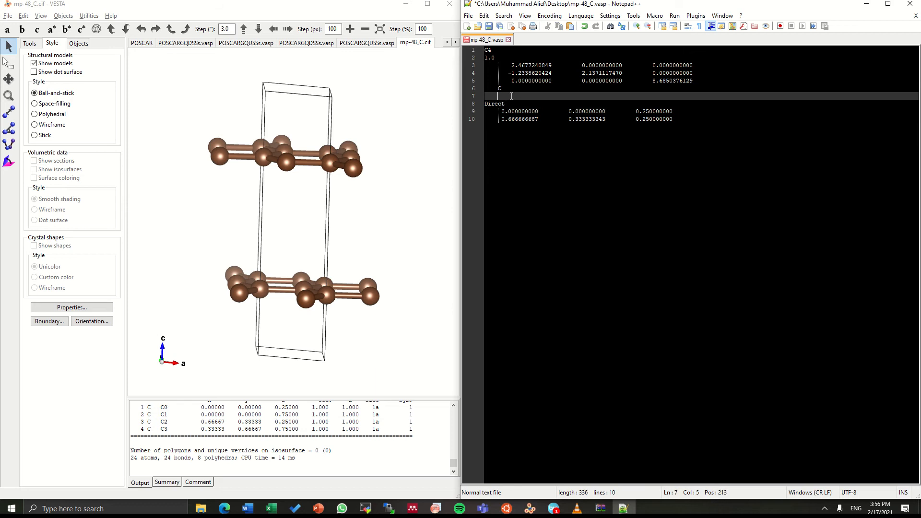
pyautogui.hotkey('ctrl', 's')
# Load the edited mp-48_C.vasp from the Desktop folder into VESTA
pyautogui.hotkey('alt', 'Tab')
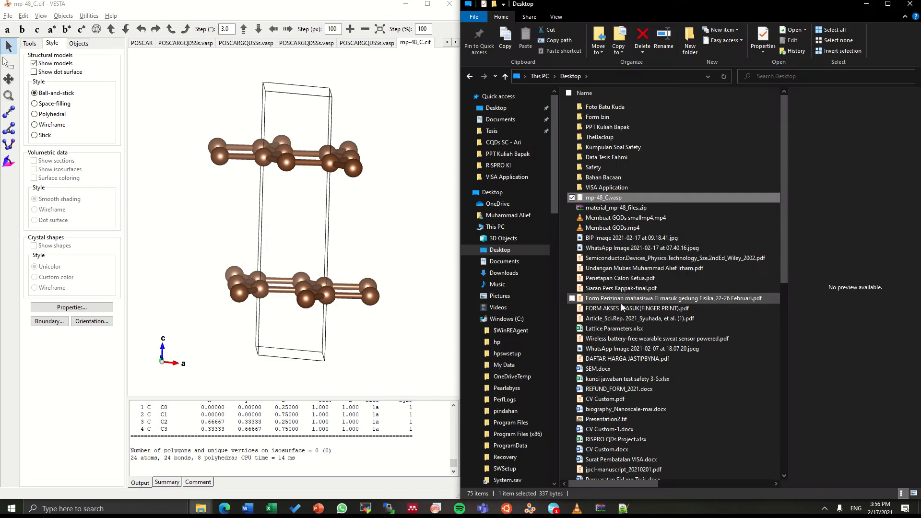
pyautogui.moveTo(603, 197); pyautogui.dragTo(168, 203)
pyautogui.moveTo(352, 208); pyautogui.dragTo(222, 248)
pyautogui.moveTo(390, 184); pyautogui.dragTo(310, 266)
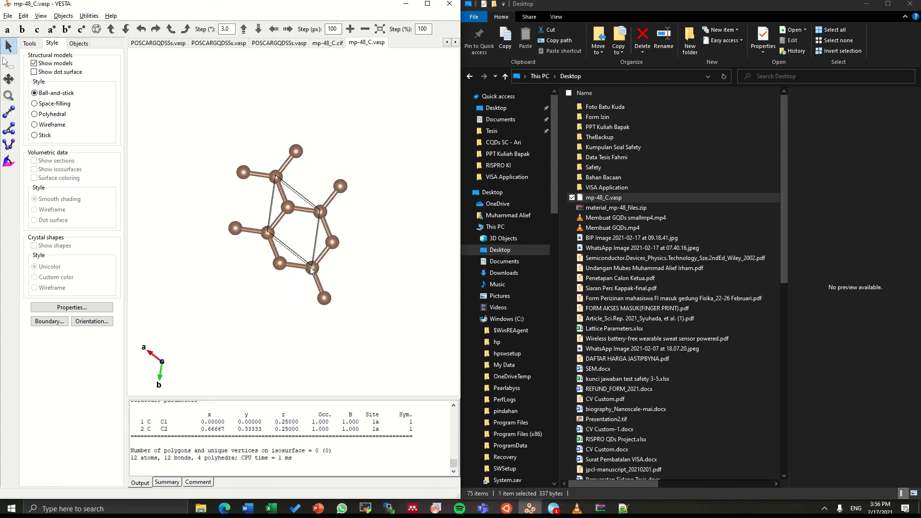
# Expand the unit cell to a 5×5×1 supercell with a transformation matrix whose diagonal is 5, 5, 1
pyautogui.click(23, 16)
pyautogui.click(56, 54)
pyautogui.click(164, 62)
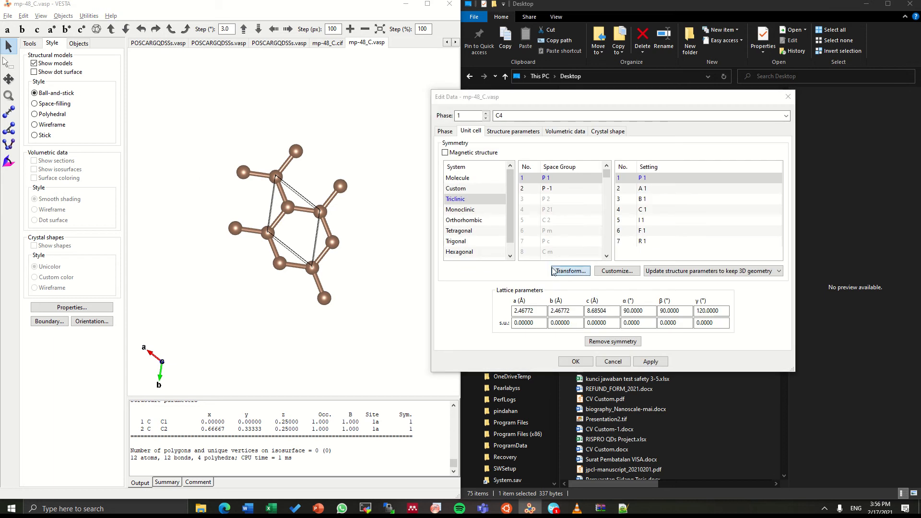
pyautogui.click(518, 270)
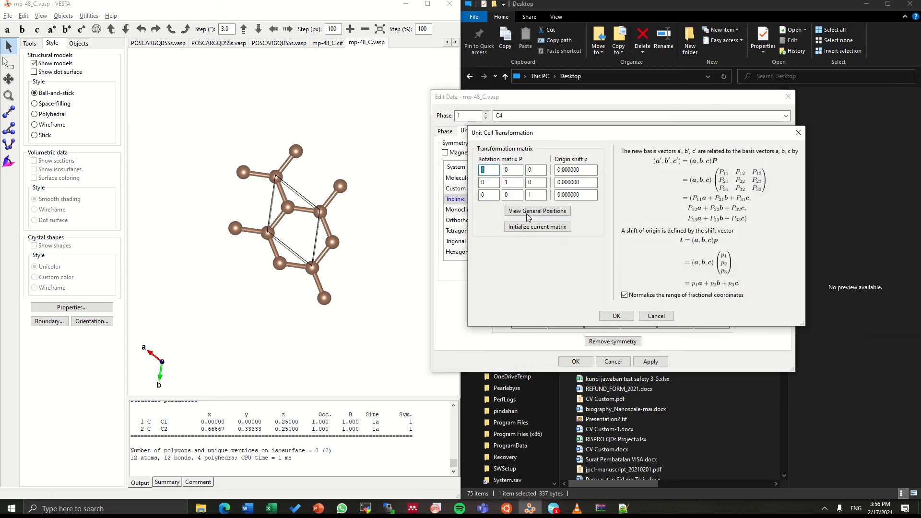
pyautogui.doubleClick(514, 183)
pyautogui.write('5')
pyautogui.click(631, 318)
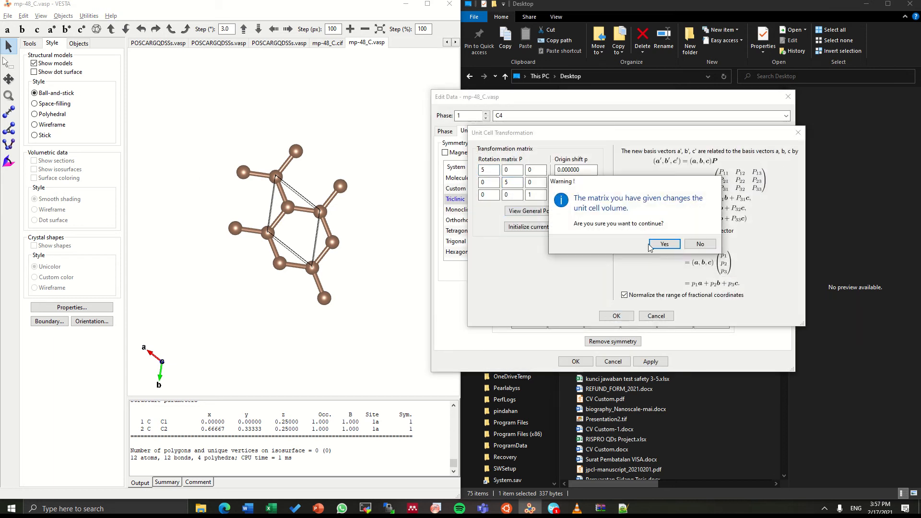
pyautogui.click(664, 247)
pyautogui.click(636, 262)
pyautogui.click(650, 363)
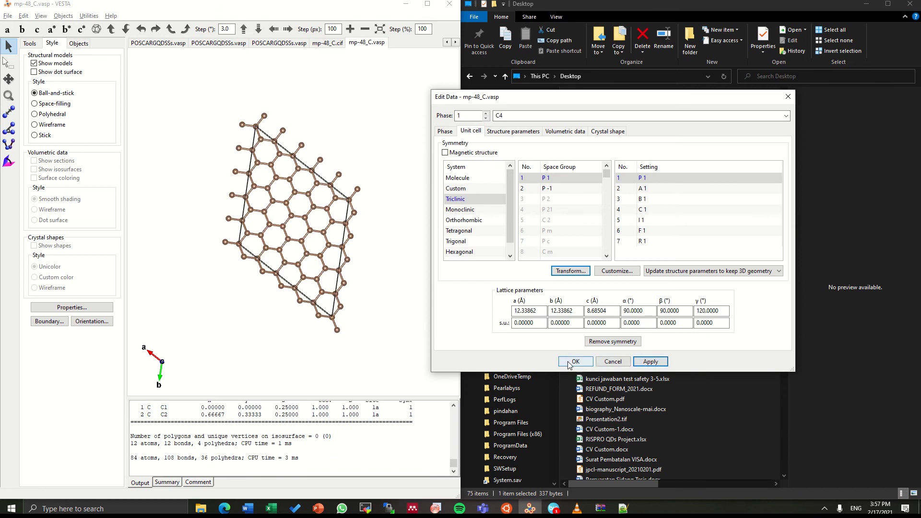
pyautogui.click(576, 361)
# View the carbon sheet face-on and examine the atoms at the corners of the supercell
pyautogui.moveTo(288, 297); pyautogui.dragTo(270, 238)
pyautogui.scroll(3, 269, 240)
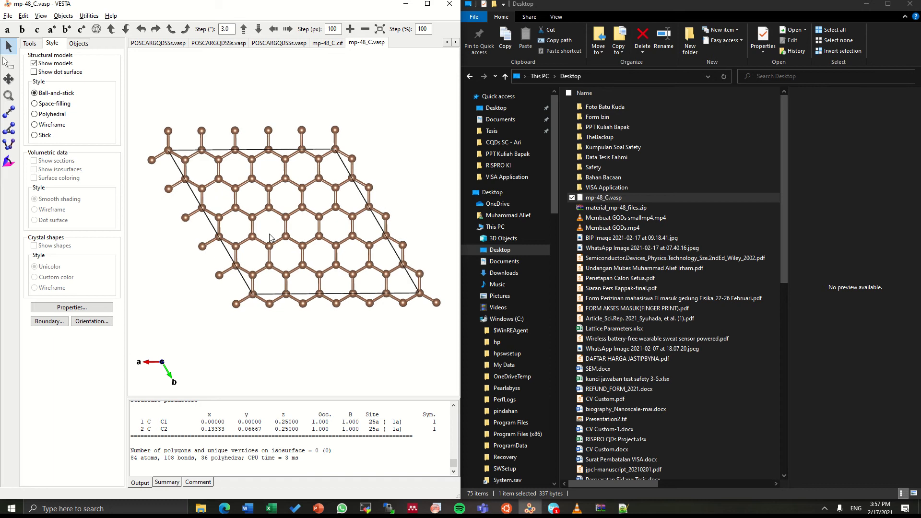
pyautogui.click(169, 151)
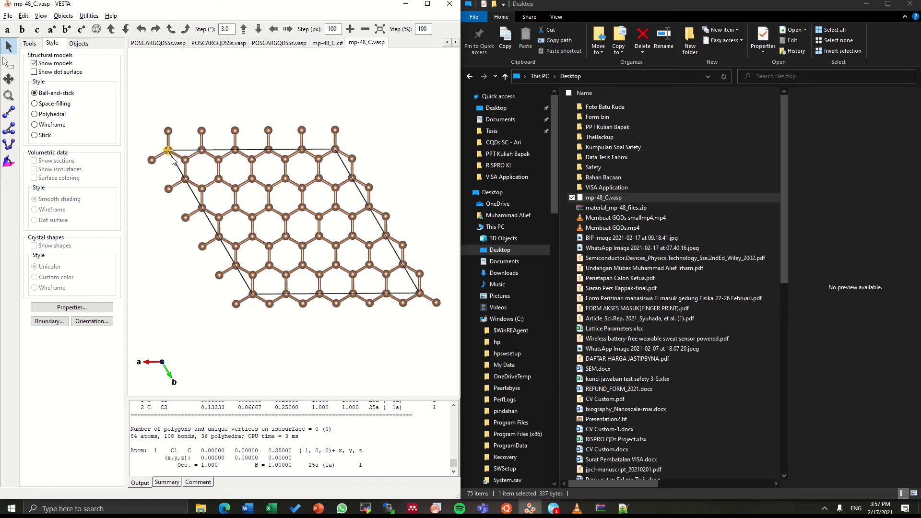
pyautogui.click(169, 152)
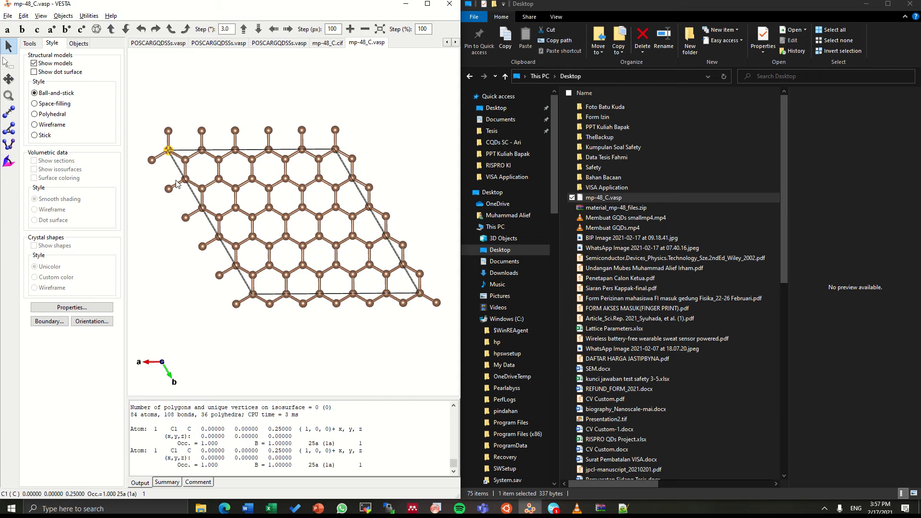
pyautogui.click(336, 150)
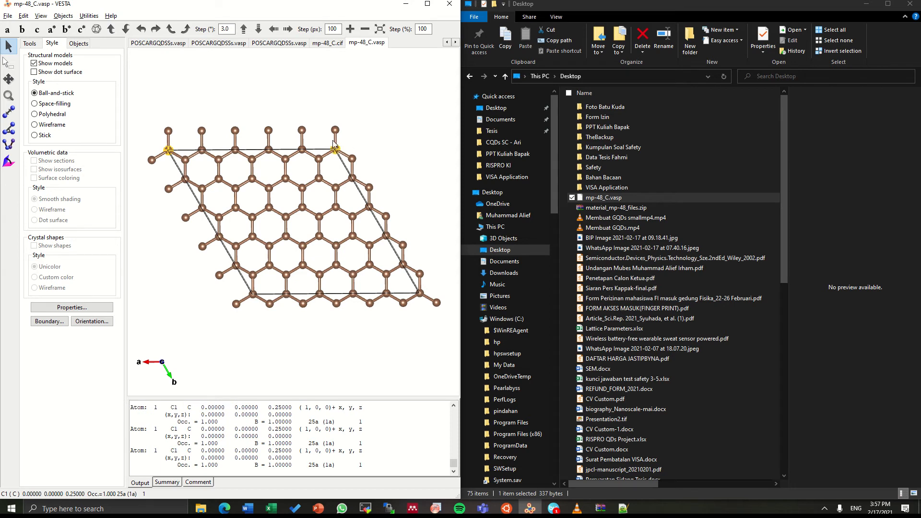
pyautogui.click(420, 292)
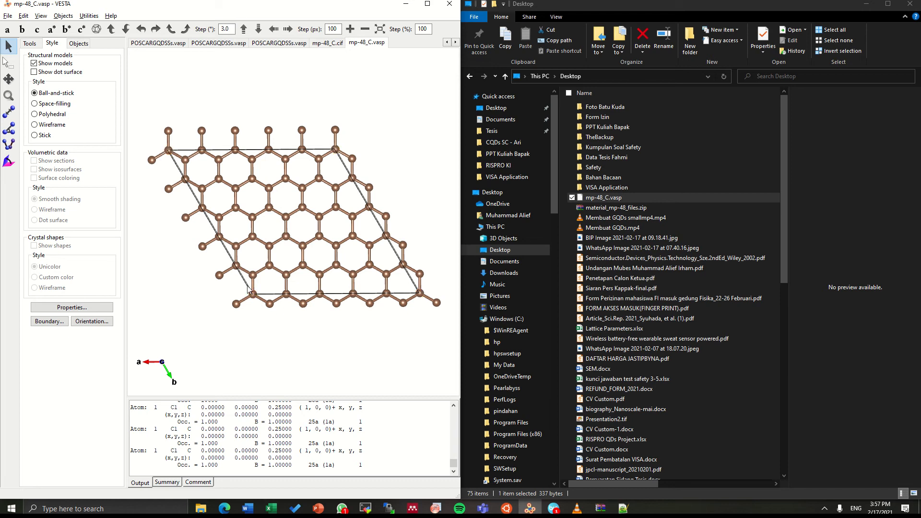
# Select the atoms of one carbon hexagon and the atoms bonded around it, and clear the selection
pyautogui.click(251, 179)
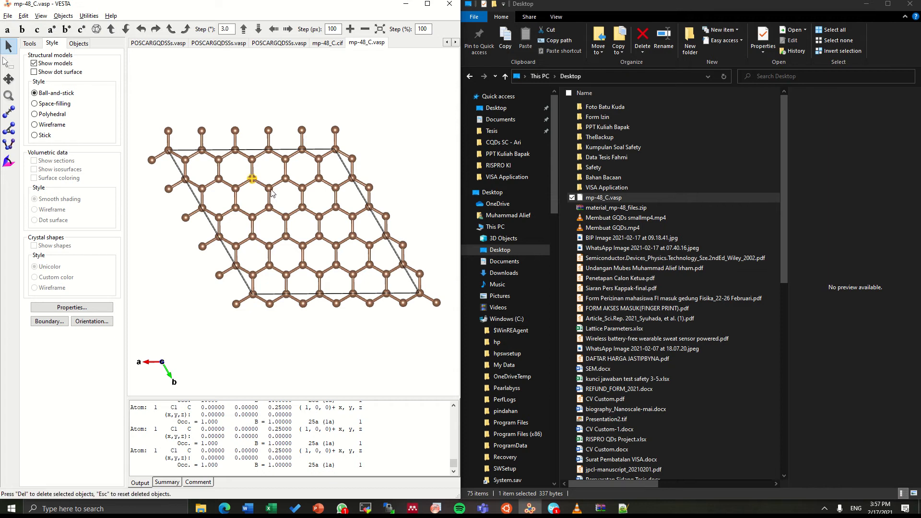
pyautogui.keyDown('shift'); pyautogui.click(269, 188); pyautogui.keyUp('shift')
pyautogui.keyDown('shift'); pyautogui.click(269, 207); pyautogui.keyUp('shift')
pyautogui.keyDown('shift'); pyautogui.click(251, 218); pyautogui.keyUp('shift')
pyautogui.keyDown('shift'); pyautogui.click(303, 208); pyautogui.keyUp('shift')
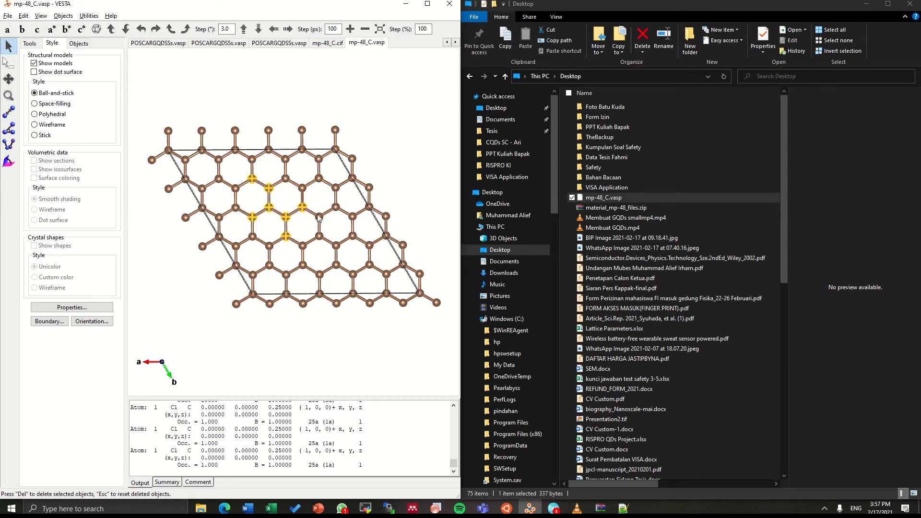
pyautogui.keyDown('shift'); pyautogui.click(302, 188); pyautogui.keyUp('shift')
pyautogui.keyDown('shift'); pyautogui.click(286, 178); pyautogui.keyUp('shift')
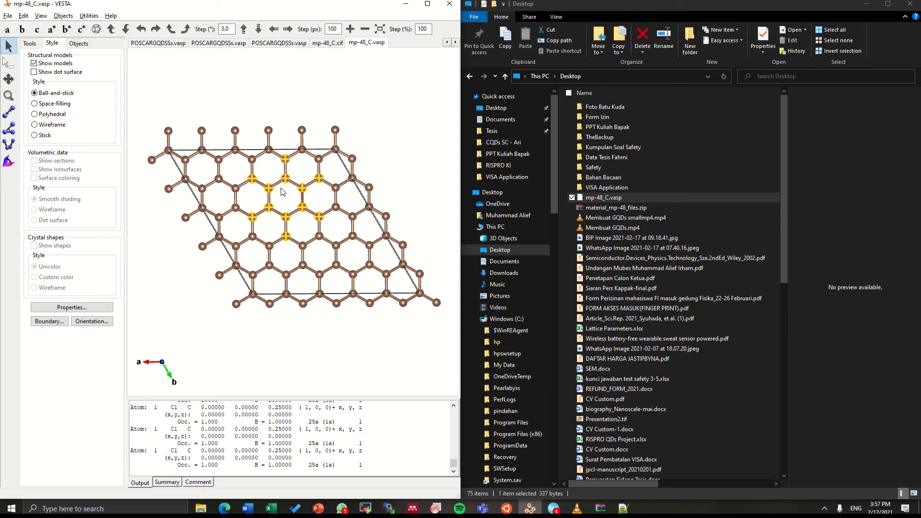
pyautogui.click(241, 102)
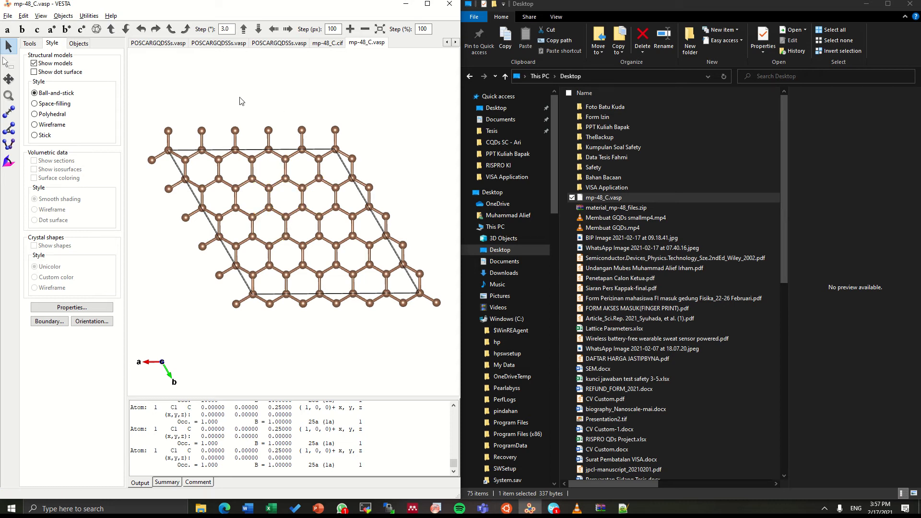
# Delete the carbon atoms along the supercell's upper edge and on the left side of the hexagon being kept
pyautogui.press('a')
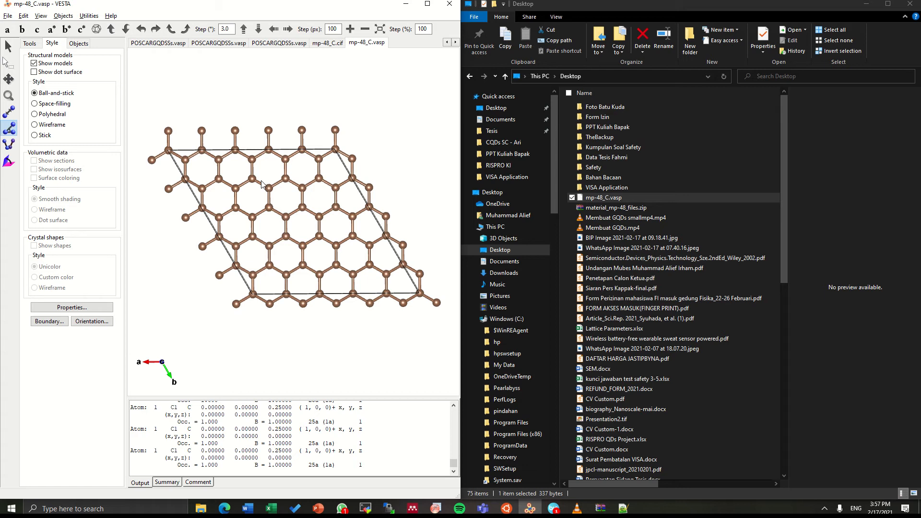
pyautogui.moveTo(145, 101); pyautogui.dragTo(370, 152)
pyautogui.press('Delete')
pyautogui.moveTo(320, 168); pyautogui.dragTo(320, 168)
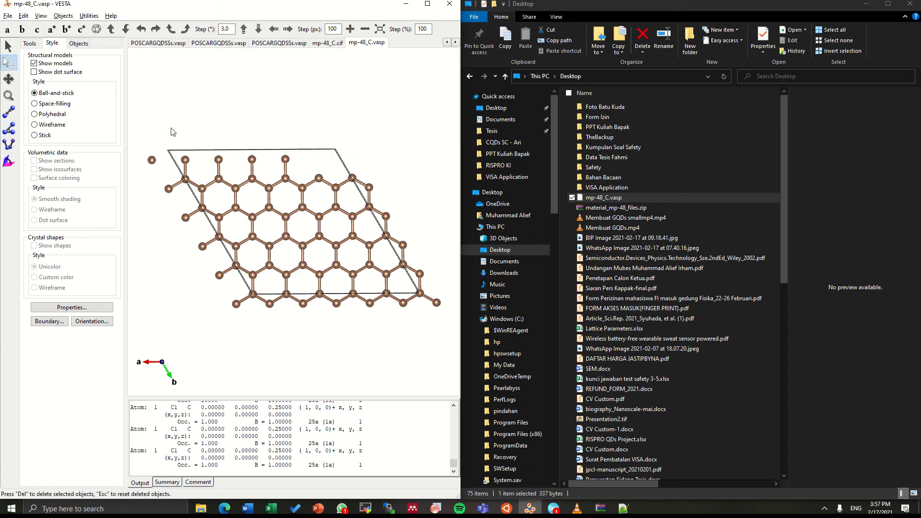
pyautogui.press('Delete')
pyautogui.moveTo(133, 128); pyautogui.dragTo(267, 175)
pyautogui.press('Delete')
pyautogui.moveTo(145, 167); pyautogui.dragTo(243, 305)
pyautogui.press('Delete')
# Delete the atoms below and to the right of the kept hexagon, and undo these deletions
pyautogui.moveTo(222, 338); pyautogui.dragTo(436, 244)
pyautogui.press('Delete')
pyautogui.moveTo(433, 283); pyautogui.dragTo(322, 158)
pyautogui.press('Delete')
pyautogui.moveTo(353, 267); pyautogui.dragTo(235, 245)
pyautogui.press('Delete')
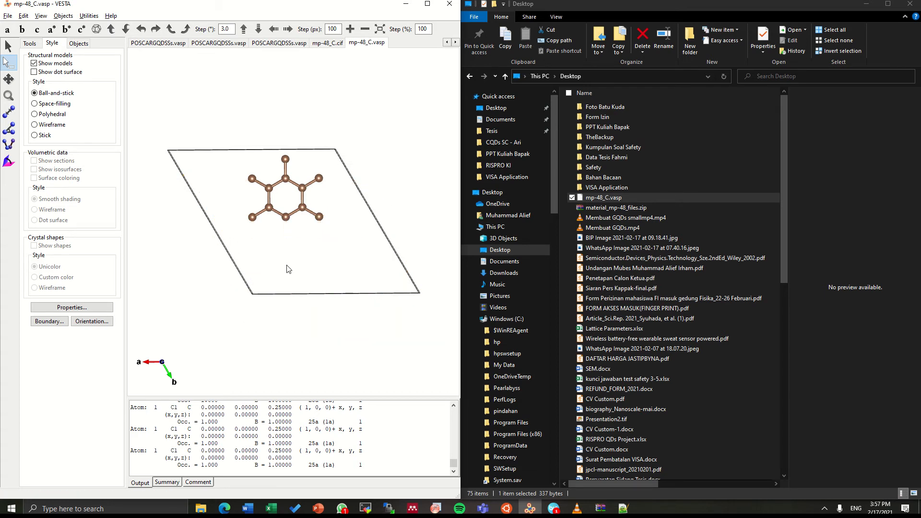
pyautogui.hotkey('ctrl', 'z')
pyautogui.hotkey('ctrl', 'z')
pyautogui.hotkey('ctrl', 'z')
pyautogui.hotkey('ctrl', 'z')
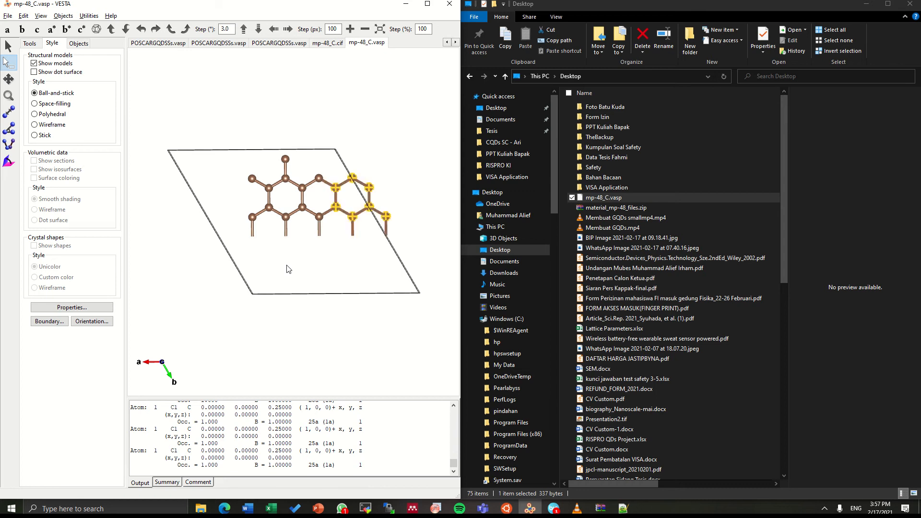
# Delete the atoms in the supercell's lower rows and right side, keeping the atom bonded beneath the hexagon
pyautogui.moveTo(220, 341); pyautogui.dragTo(311, 225)
pyautogui.press('Delete')
pyautogui.press('Delete')
pyautogui.moveTo(411, 254); pyautogui.dragTo(341, 164)
pyautogui.press('Delete')
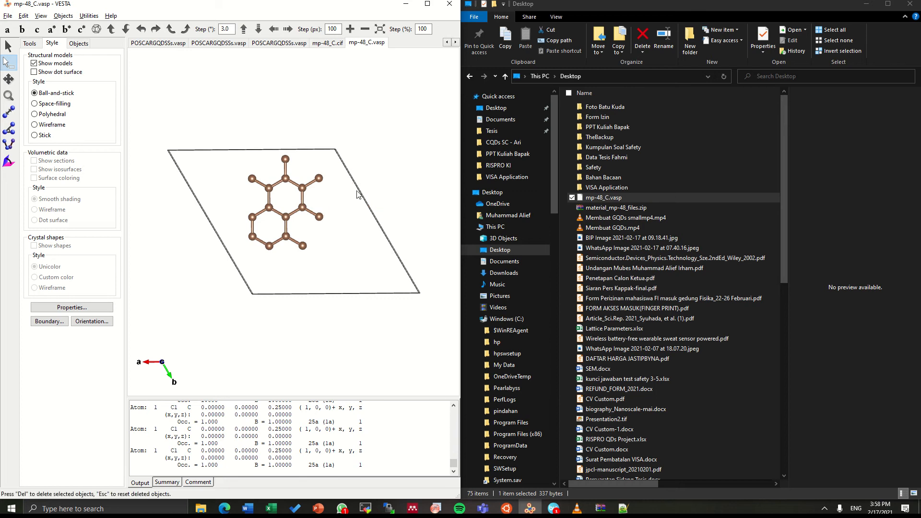
# Delete the remaining extra atoms below the hexagon, leaving one six-atom ring with its six attached atoms
pyautogui.moveTo(212, 271); pyautogui.dragTo(273, 219)
pyautogui.press('Delete')
pyautogui.moveTo(319, 269); pyautogui.dragTo(302, 243)
pyautogui.press('Delete')
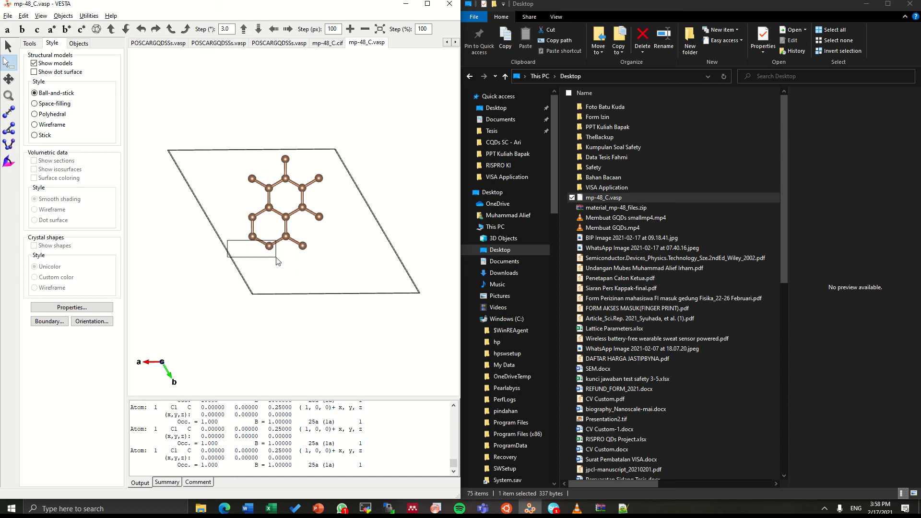
pyautogui.press('Delete')
pyautogui.moveTo(276, 262); pyautogui.dragTo(262, 239)
pyautogui.press('Delete')
pyautogui.moveTo(325, 275); pyautogui.dragTo(302, 241)
pyautogui.press('Delete')
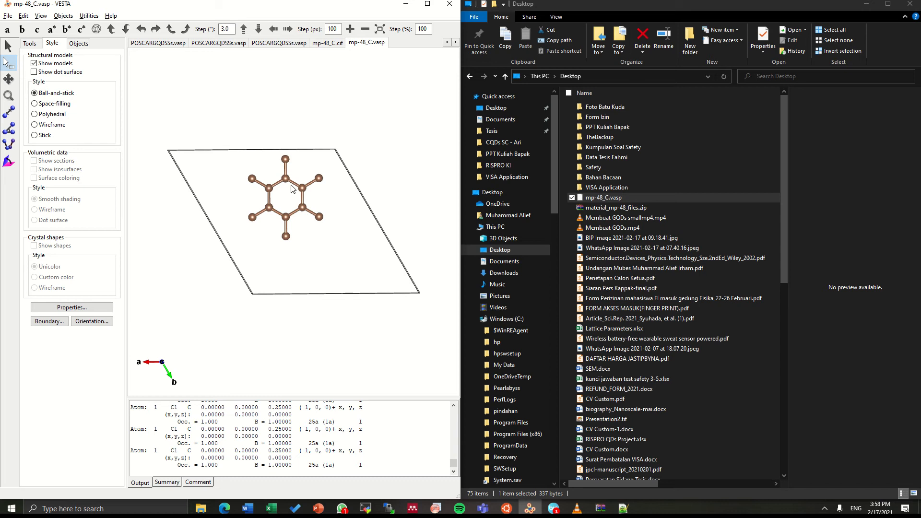
# Export the cluster as the VASP file mp-48_C2.vasp on the Desktop, with fractional coordinates of all displayed atoms
pyautogui.click(9, 16)
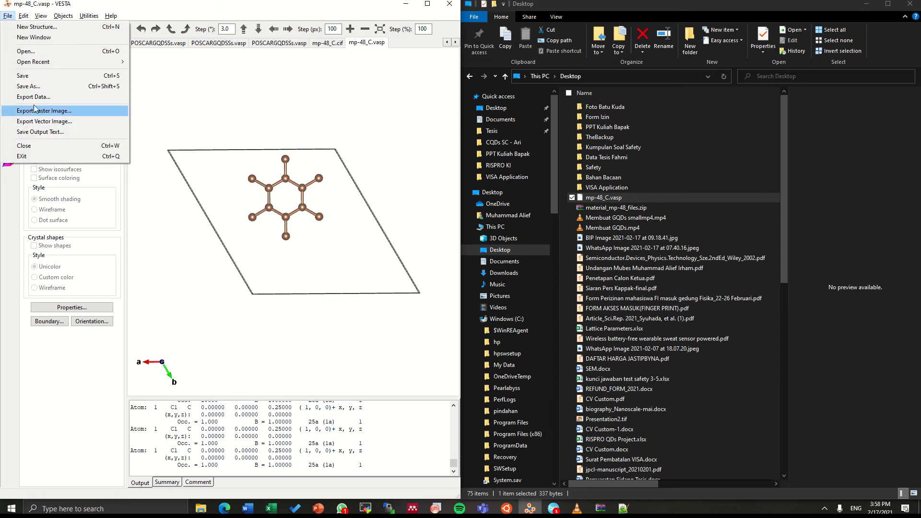
pyautogui.click(33, 96)
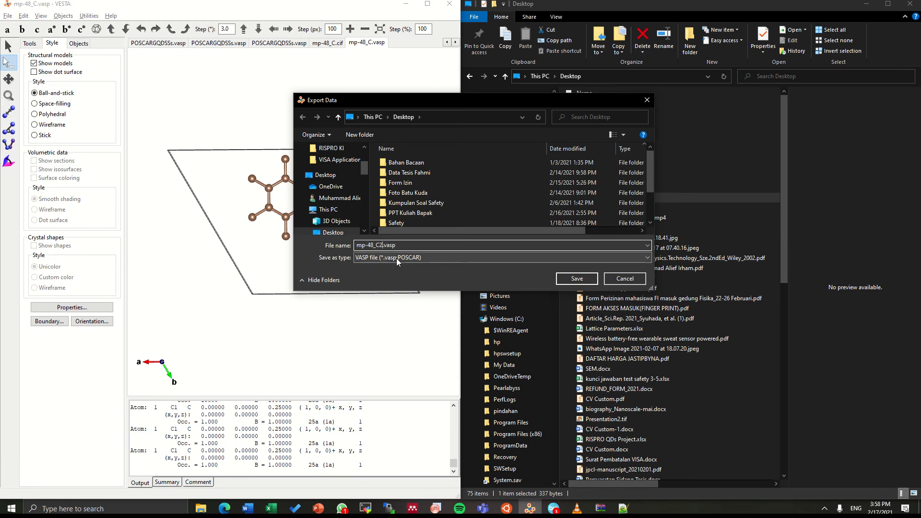
pyautogui.press('Return')
pyautogui.click(72, 108)
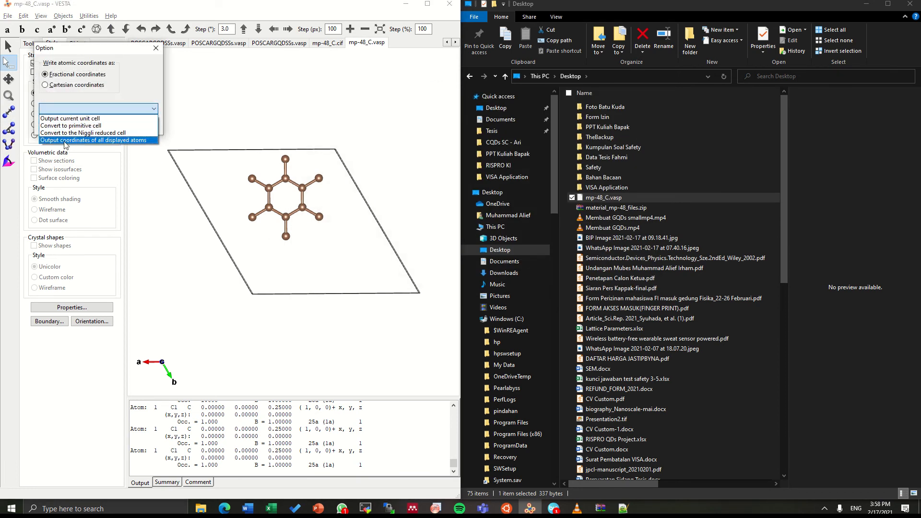
pyautogui.click(116, 142)
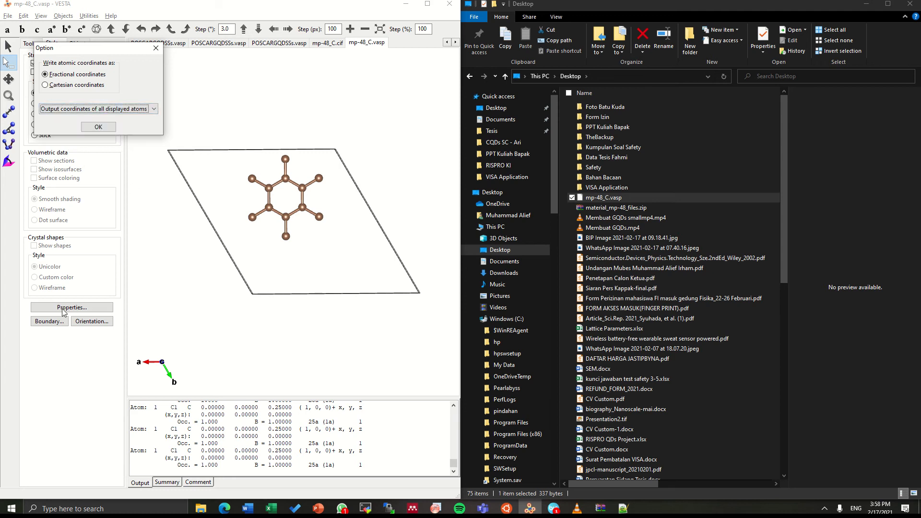
pyautogui.click(96, 129)
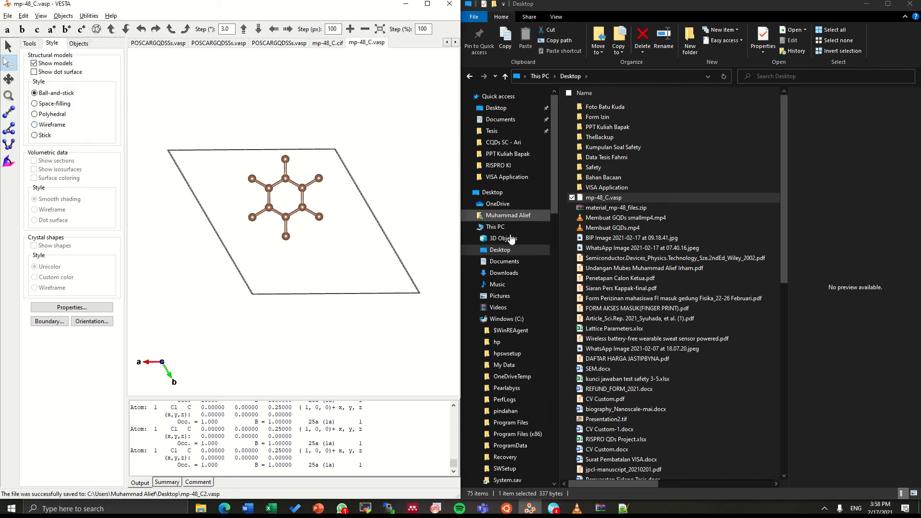
# Open mp-48_C2.vasp from the Desktop in Notepad++ and remove its empty last line
pyautogui.click(613, 199)
pyautogui.click(618, 199)
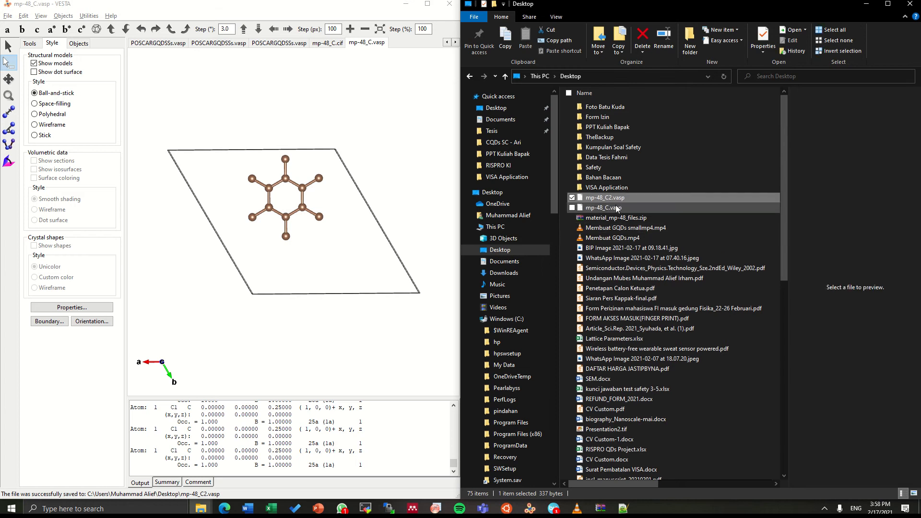
pyautogui.rightClick(614, 198)
pyautogui.click(558, 234)
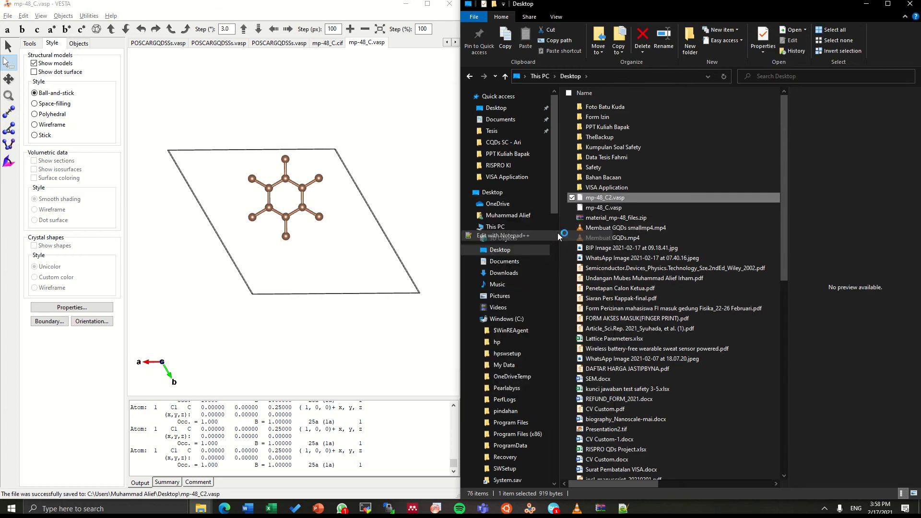
pyautogui.click(516, 102)
pyautogui.click(523, 203)
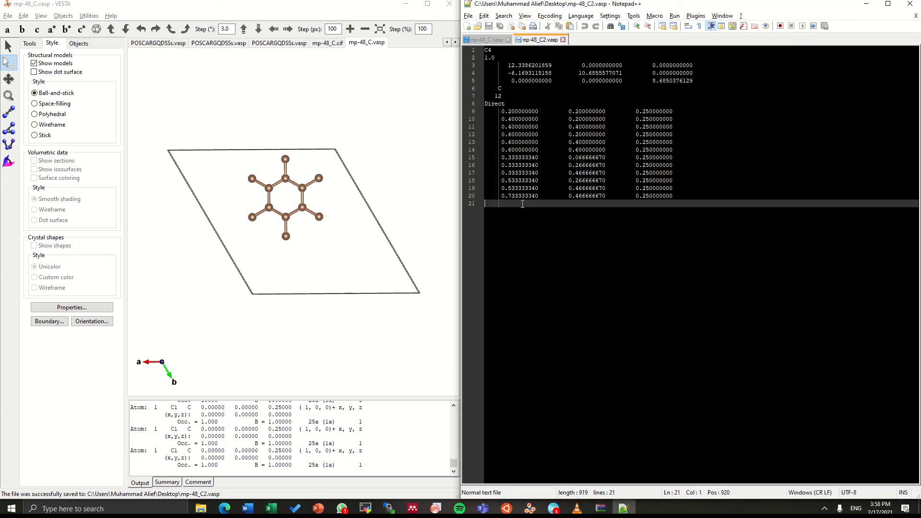
pyautogui.press('BackSpace')
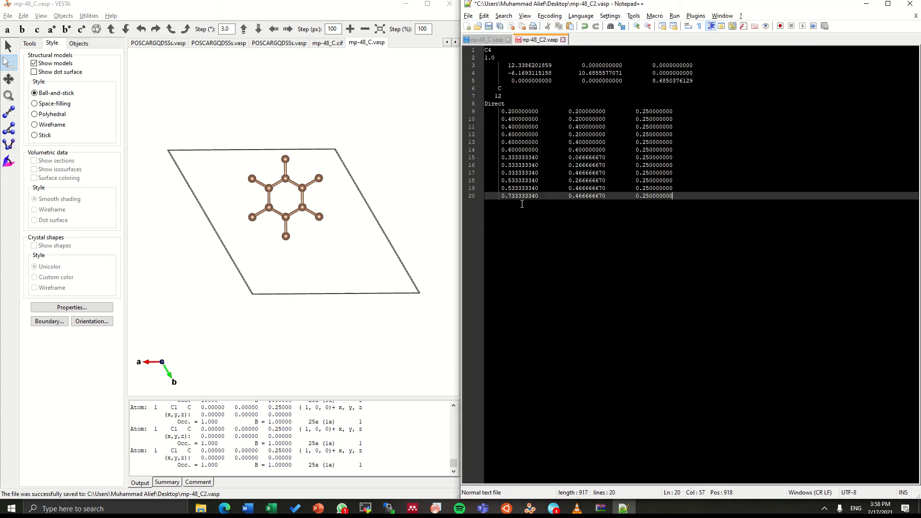
# Check the coordinates of the outer atom bonded beneath the hexagon in VESTA's mp-48_C.vasp structure
pyautogui.click(507, 90)
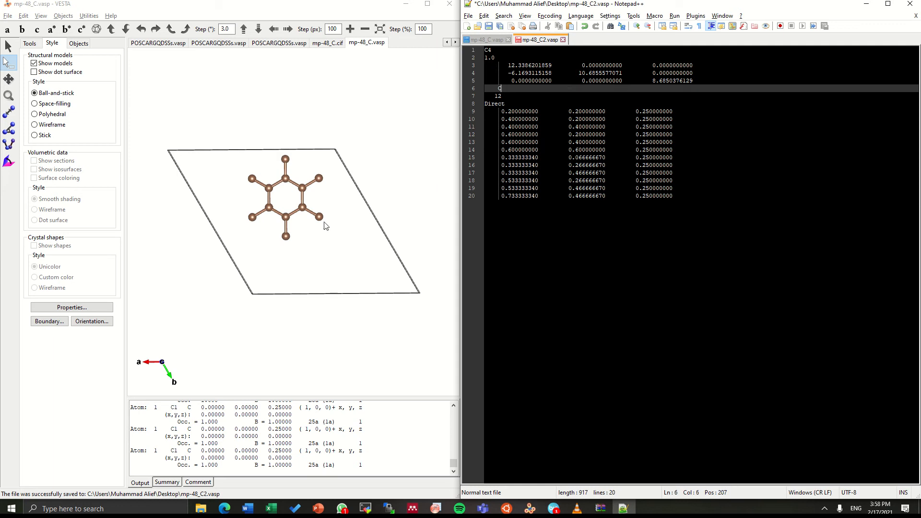
pyautogui.click(334, 188)
pyautogui.scroll(5, 334, 189)
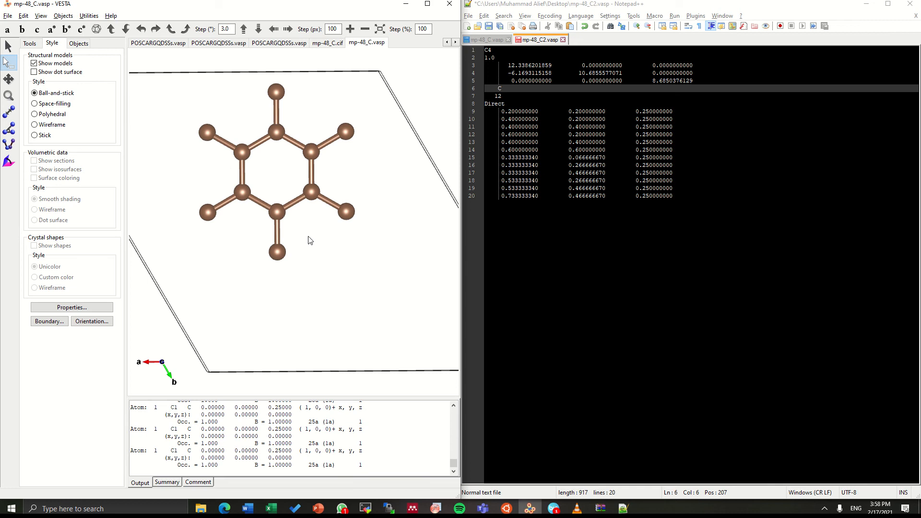
pyautogui.click(282, 256)
pyautogui.hotkey('alt', 'Tab')
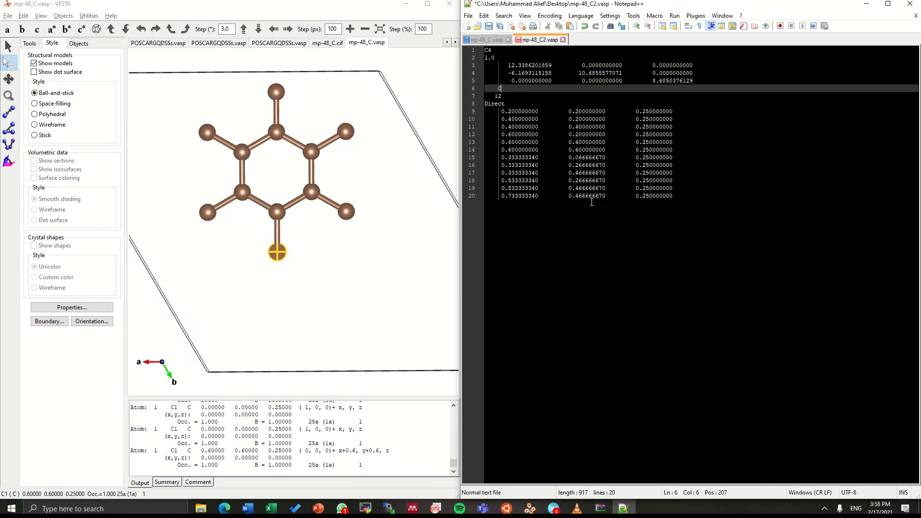
# Load mp-48_C2.vasp from the Desktop into VESTA and orient the ring for a clear view of its atoms
pyautogui.hotkey('alt', 'Tab')
pyautogui.click(350, 155)
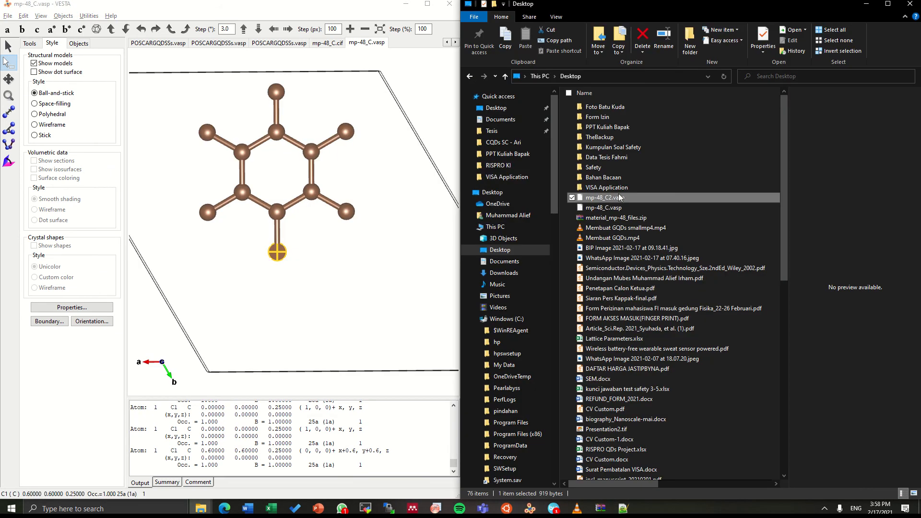
pyautogui.moveTo(605, 198); pyautogui.dragTo(353, 220)
pyautogui.moveTo(309, 244); pyautogui.dragTo(250, 156)
pyautogui.click(331, 304)
pyautogui.press('r')
pyautogui.scroll(8, 333, 243)
pyautogui.moveTo(333, 243); pyautogui.dragTo(312, 258)
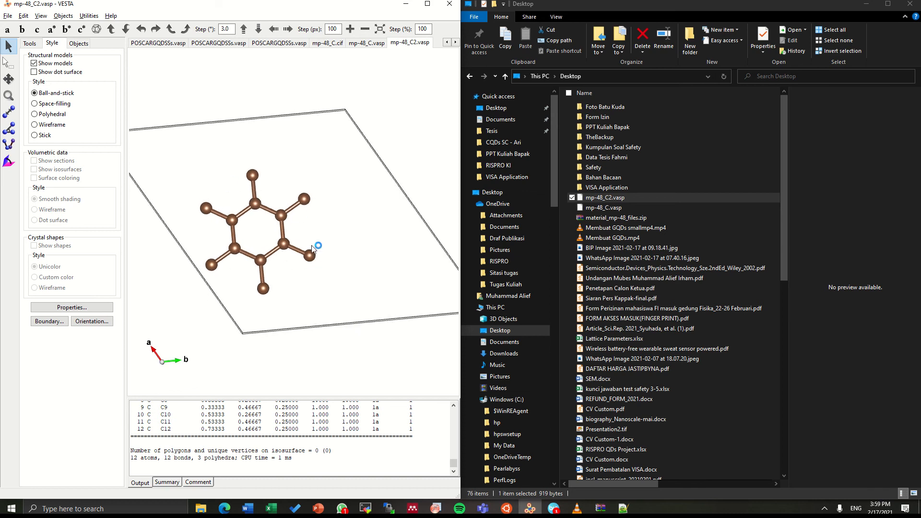
# Read the coordinates of the six outer atoms attached to the ring, with mp-48_C2.vasp open alongside in Notepad++
pyautogui.hotkey('alt', 'Tab')
pyautogui.click(253, 177)
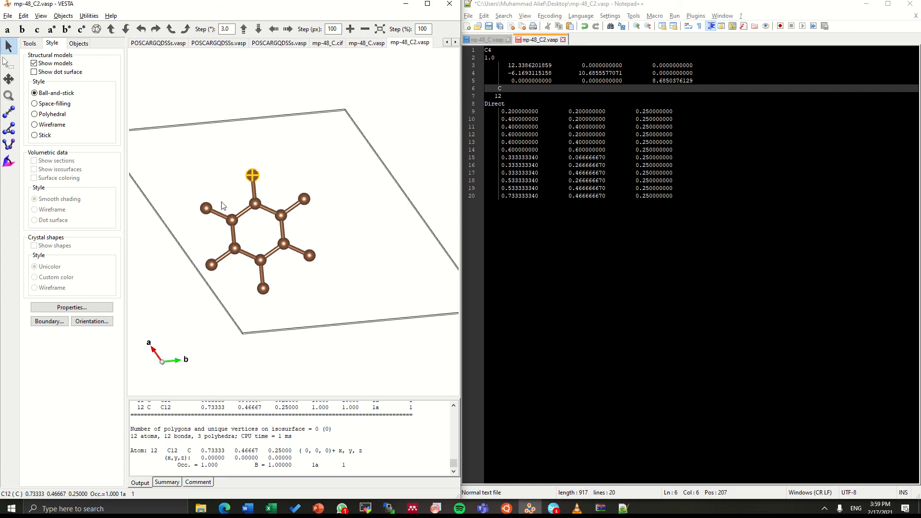
pyautogui.click(206, 208)
pyautogui.click(211, 266)
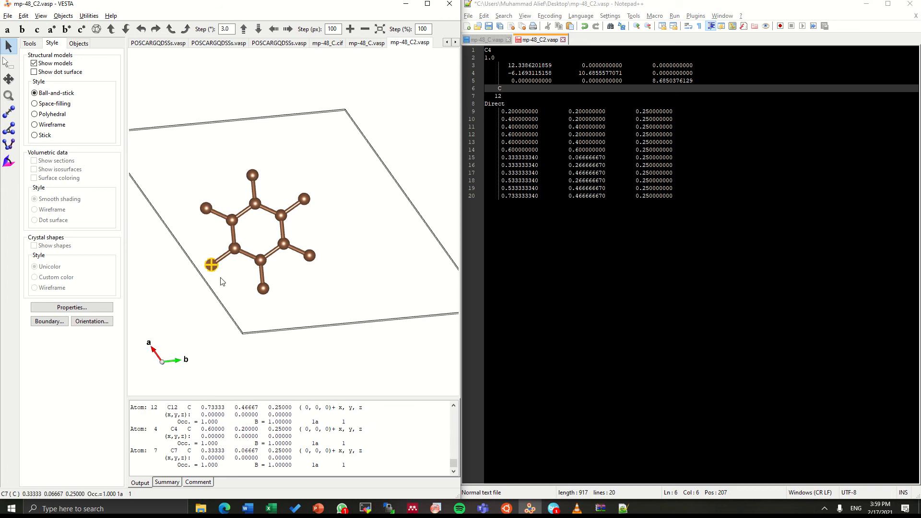
pyautogui.click(264, 290)
pyautogui.click(310, 258)
pyautogui.click(305, 199)
# Move the coordinate row 0.200000000 0.200000000 0.250000000 to the end of mp-48_C2.vasp, below an empty line
pyautogui.click(672, 150)
pyautogui.click(699, 111)
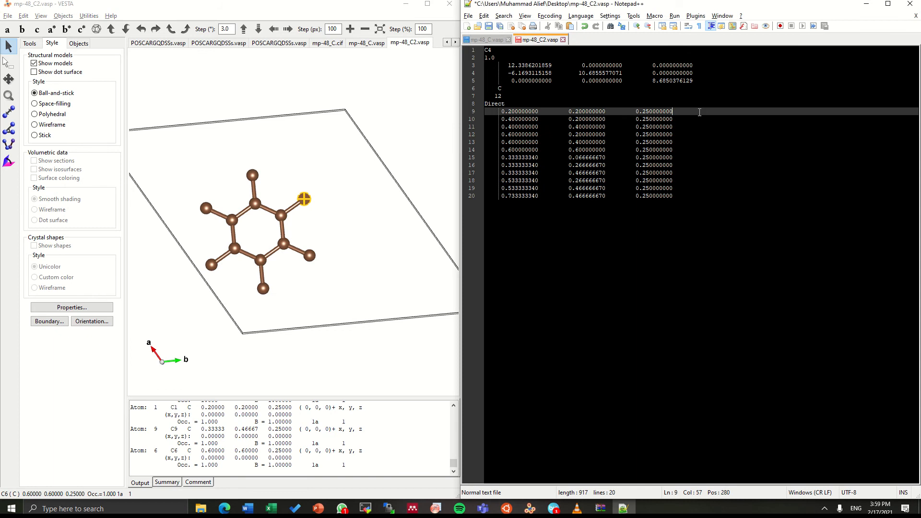
pyautogui.hotkey('shift', 'Up')
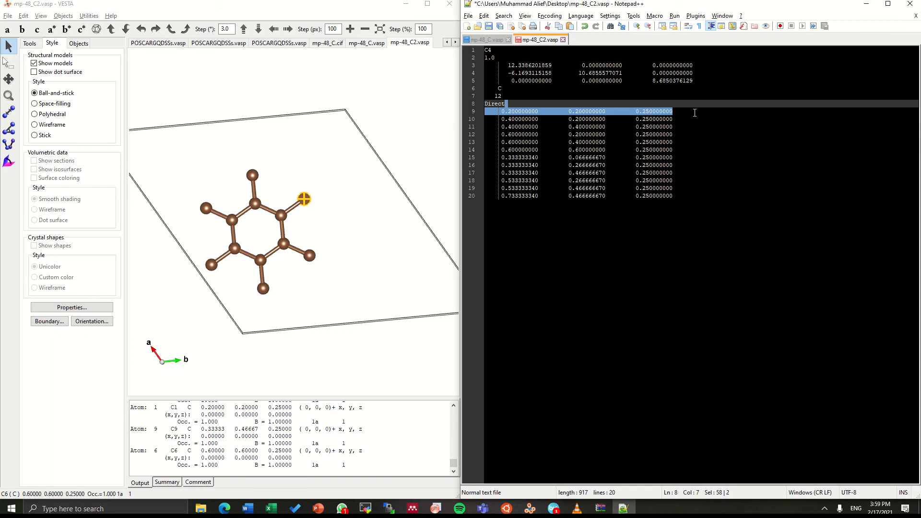
pyautogui.moveTo(691, 112); pyautogui.dragTo(482, 112)
pyautogui.hotkey('ctrl', 'c')
pyautogui.press('BackSpace')
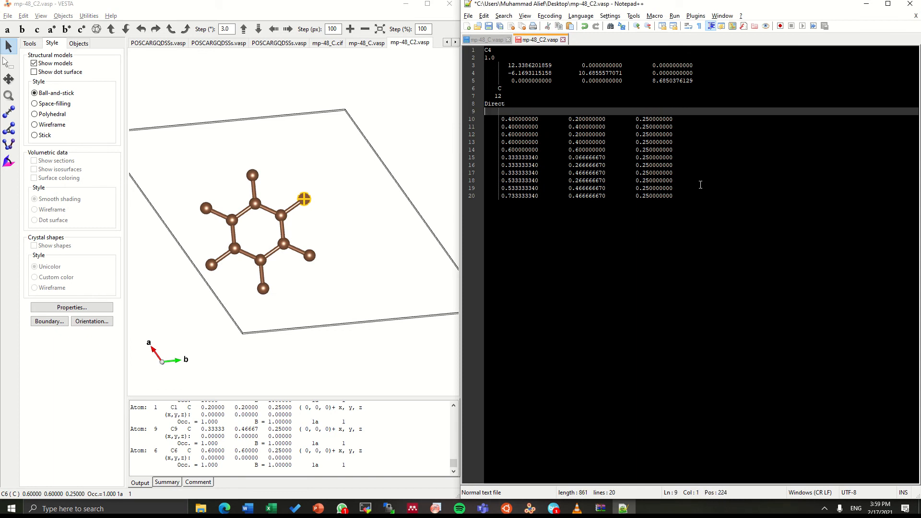
pyautogui.click(680, 190)
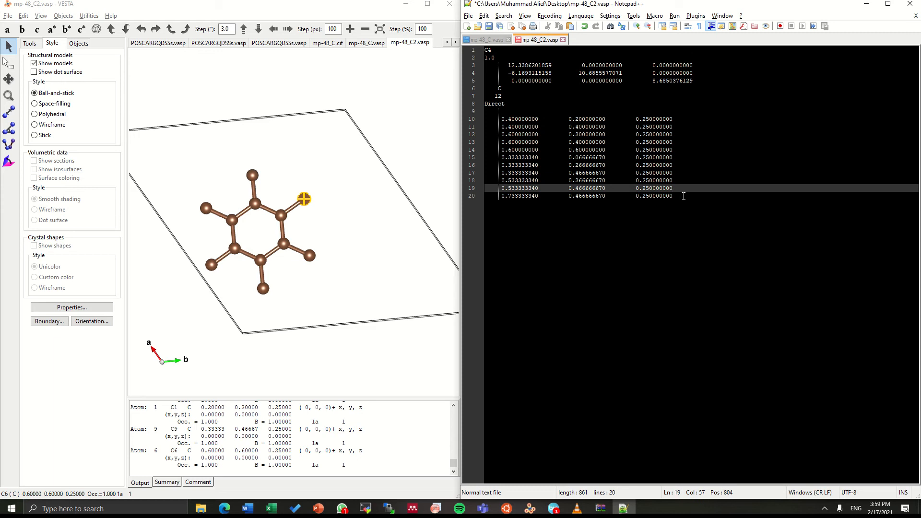
pyautogui.click(683, 196)
pyautogui.press('Return')
pyautogui.hotkey('ctrl', 'v')
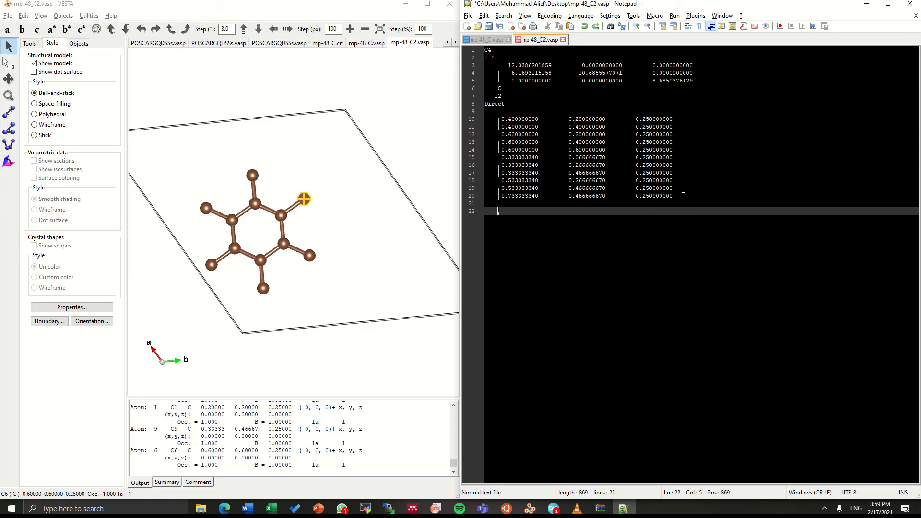
pyautogui.hotkey('shift', 'Tab')
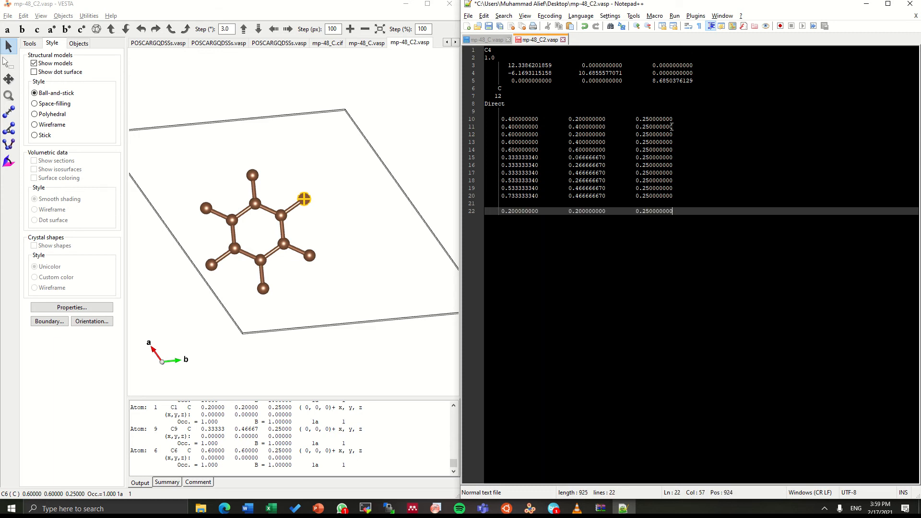
# Move the rows starting 0.600000000 0.200000000 and 0.600000000 0.400000000 to the end of the coordinate list
pyautogui.moveTo(683, 134); pyautogui.dragTo(481, 136)
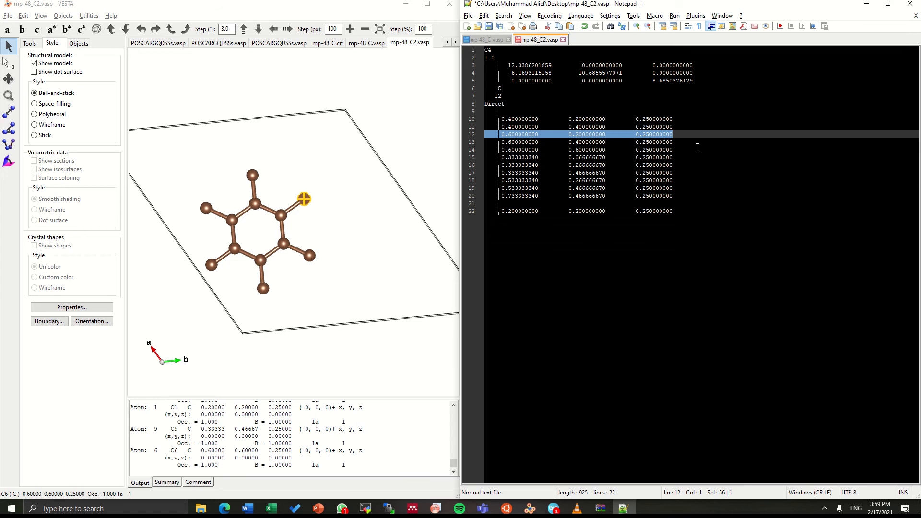
pyautogui.moveTo(694, 143); pyautogui.dragTo(480, 137)
pyautogui.hotkey('ctrl', 'c')
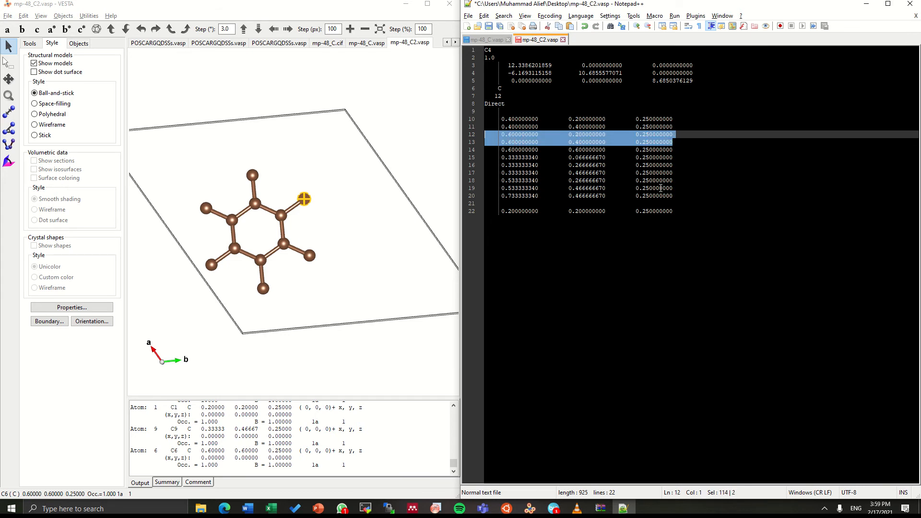
pyautogui.press('Delete')
pyautogui.press('Return')
pyautogui.click(685, 217)
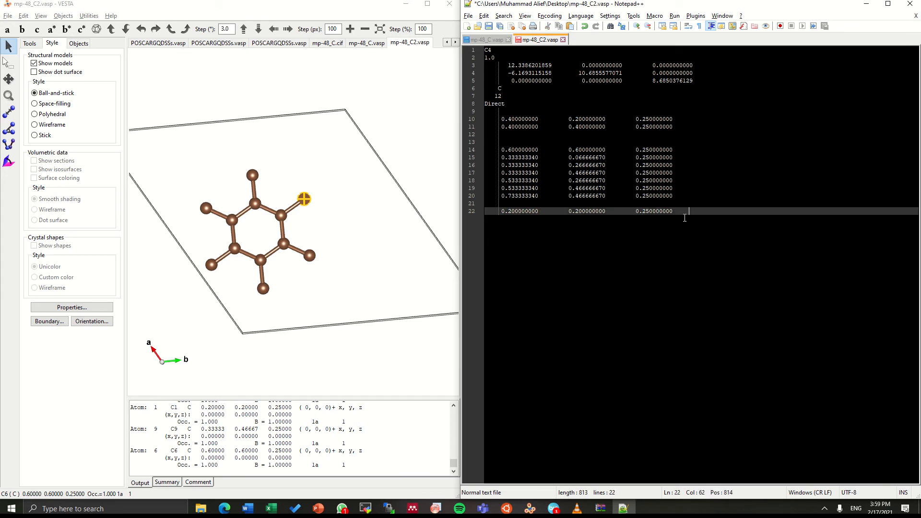
pyautogui.press('Return')
pyautogui.hotkey('ctrl', 'v')
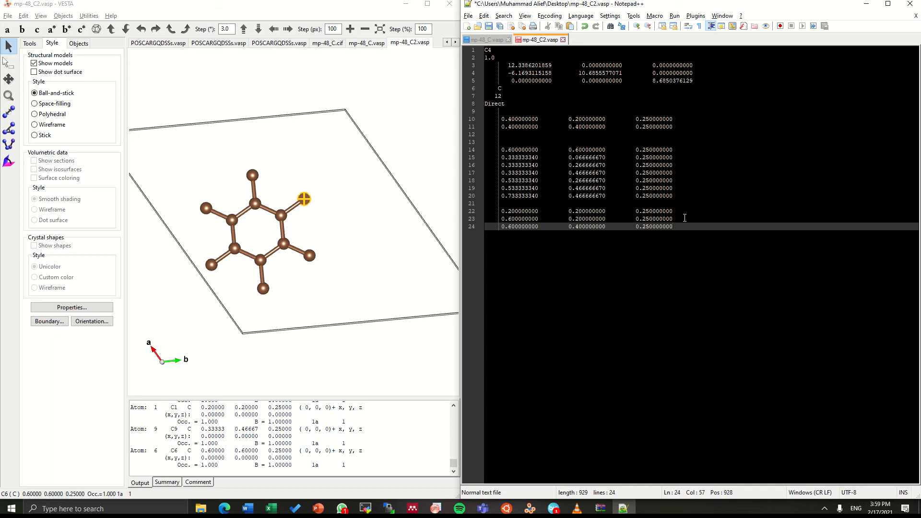
pyautogui.click(678, 161)
pyautogui.press('Up')
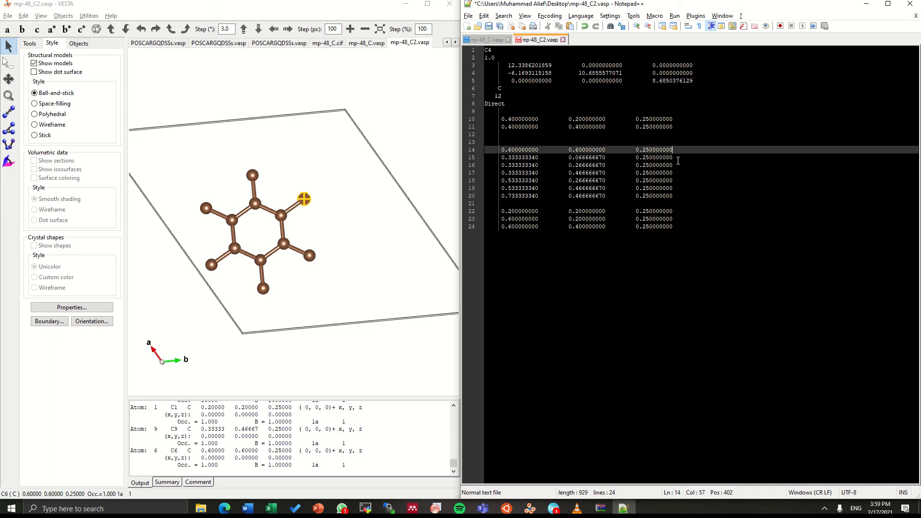
pyautogui.hotkey('shift', 'Down')
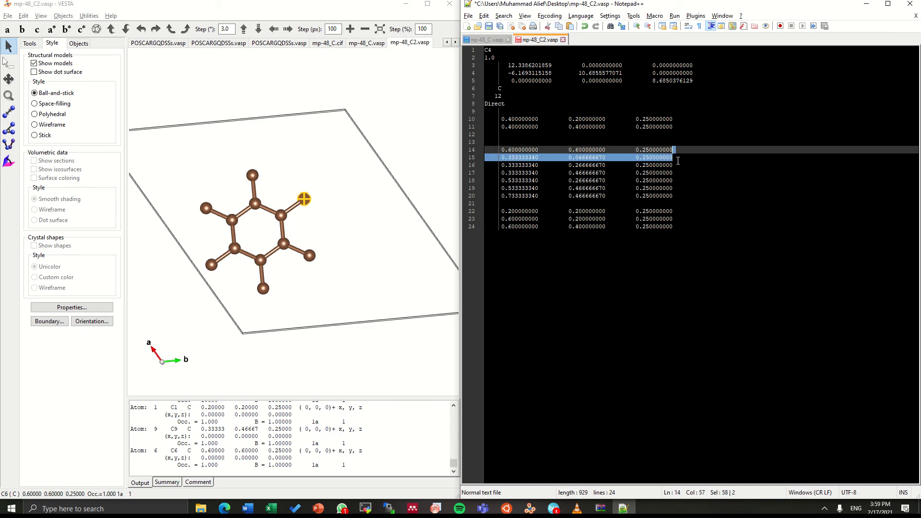
pyautogui.press('Delete')
pyautogui.click(685, 217)
pyautogui.hotkey('ctrl', 'z')
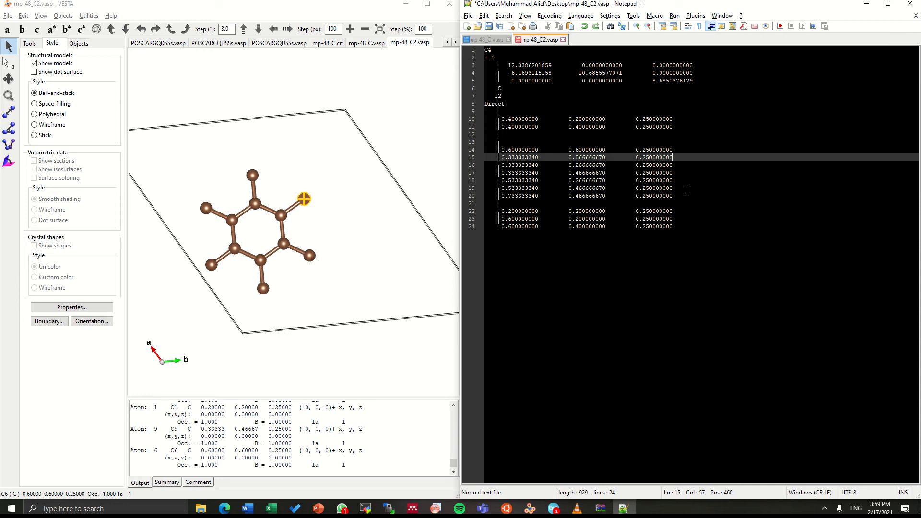
# Move the row 0.333333340 0.066666670 0.250000000 to the end of the coordinate list
pyautogui.hotkey('shift', 'Up')
pyautogui.hotkey('ctrl', 'c')
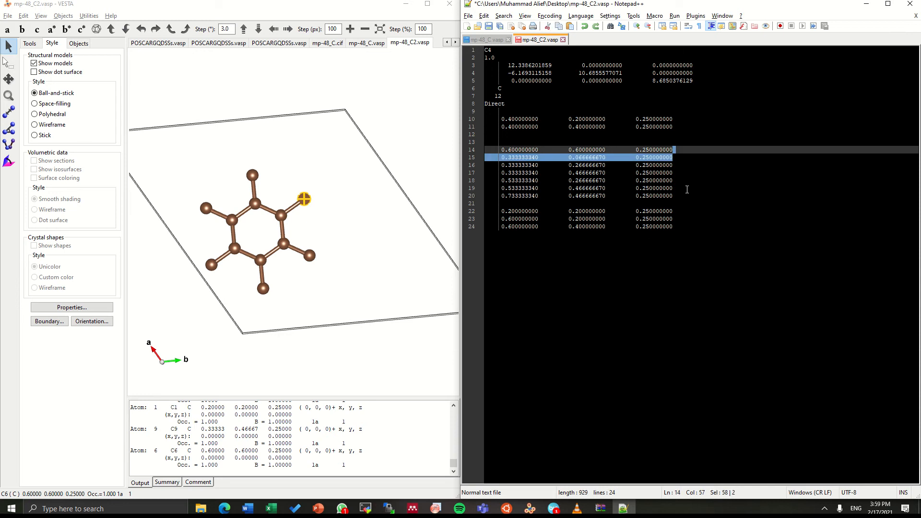
pyautogui.press('Delete')
pyautogui.press('Return')
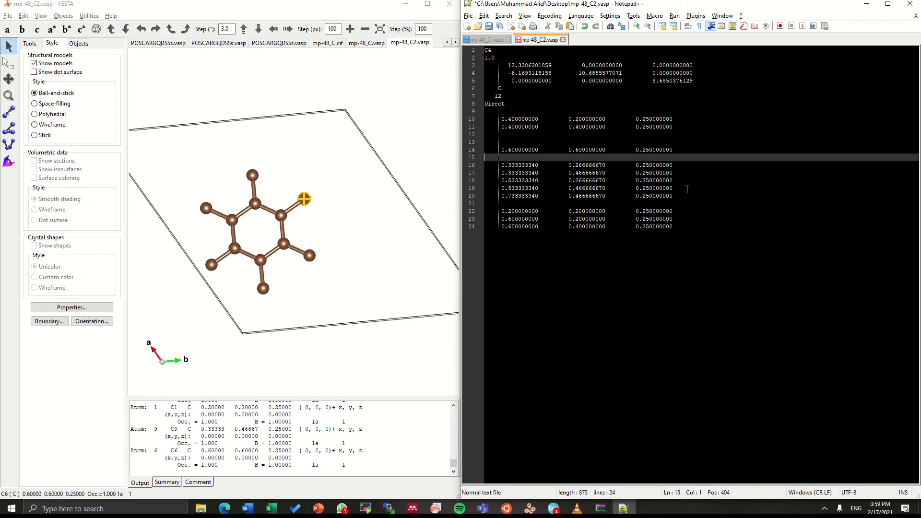
pyautogui.click(690, 227)
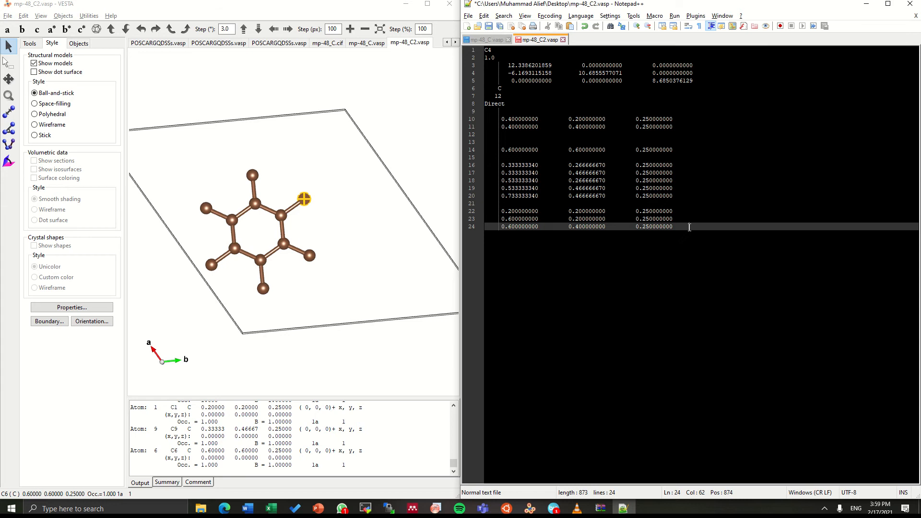
pyautogui.hotkey('ctrl', 'v')
pyautogui.hotkey('ctrl', 'z')
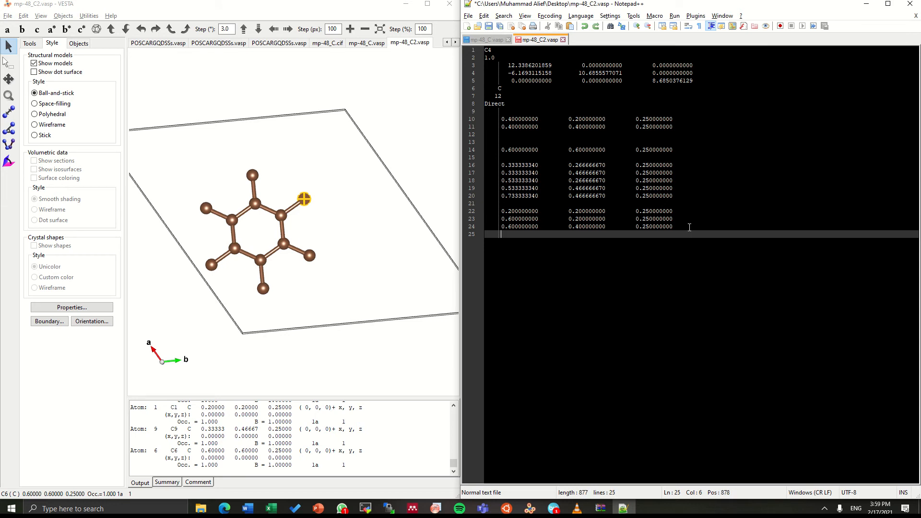
pyautogui.hotkey('ctrl', 'v')
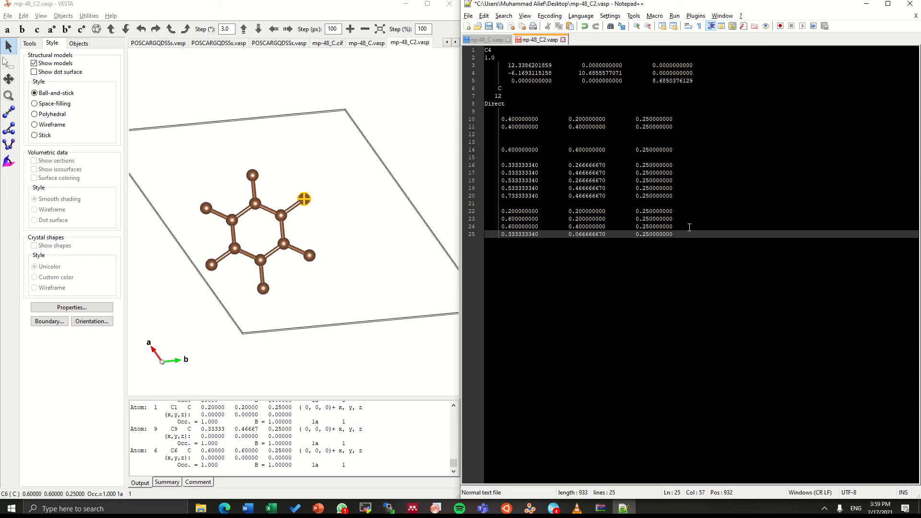
# Move the row 0.333333340 0.466666670 0.250000000 to the end of the list, leaving no empty line above it
pyautogui.click(634, 177)
pyautogui.press('Up')
pyautogui.press('End')
pyautogui.press('Down')
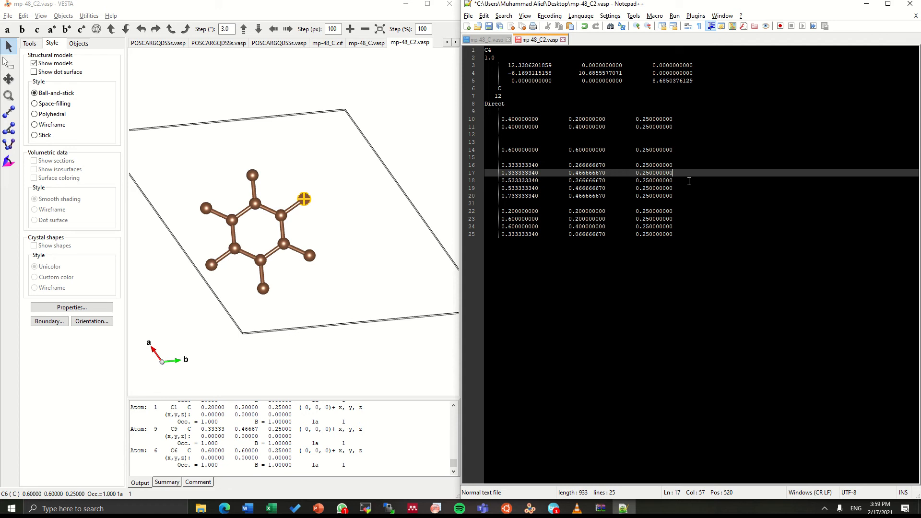
pyautogui.hotkey('shift', 'Up')
pyautogui.hotkey('ctrl', 'c')
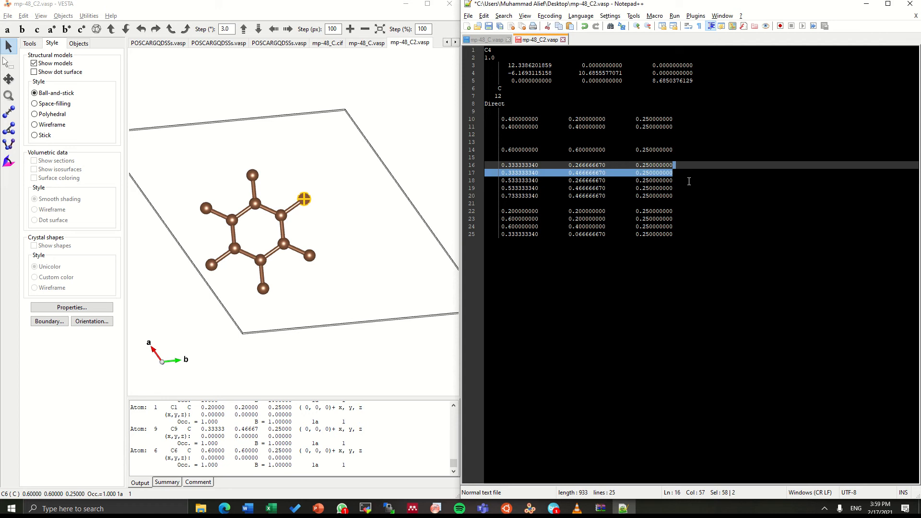
pyautogui.press('Delete')
pyautogui.press('Return')
pyautogui.click(698, 235)
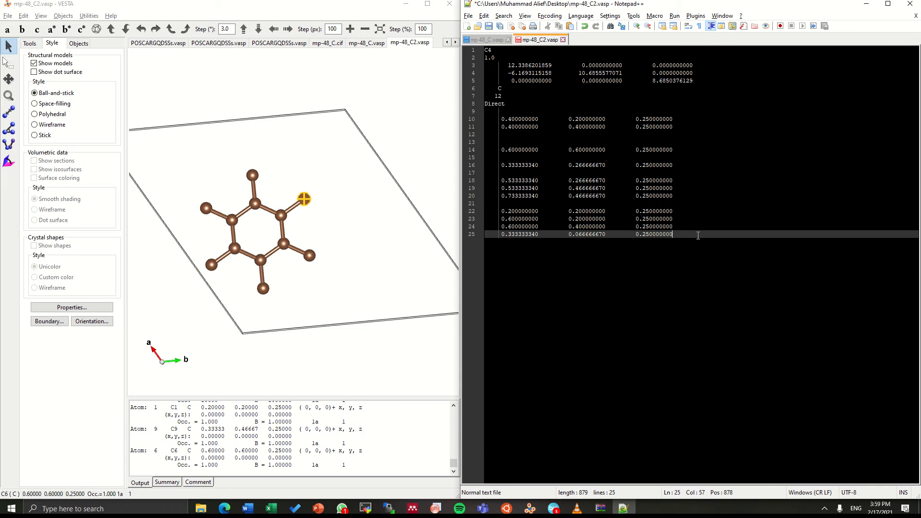
pyautogui.press('Return')
pyautogui.hotkey('ctrl', 'v')
pyautogui.press('Up')
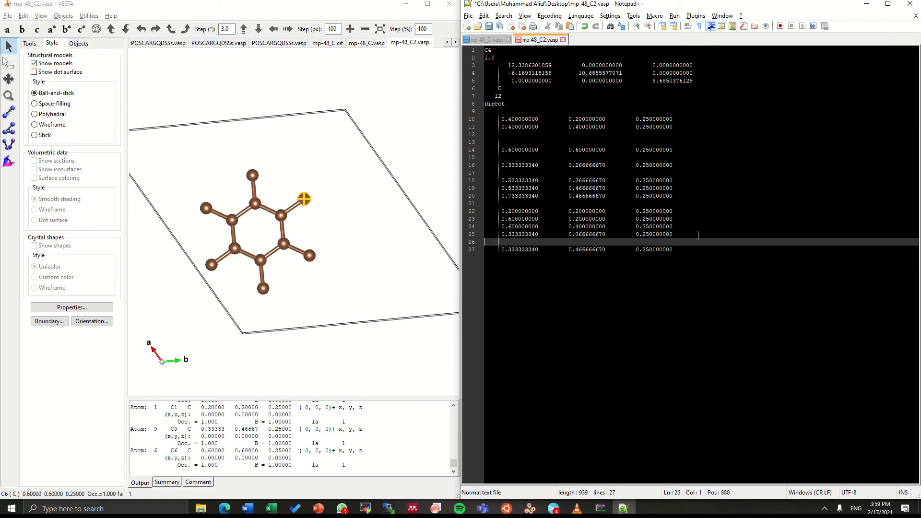
pyautogui.press('Delete')
# Move the row 0.733333340 0.466666670 0.250000000 to the end of the coordinate list
pyautogui.click(691, 190)
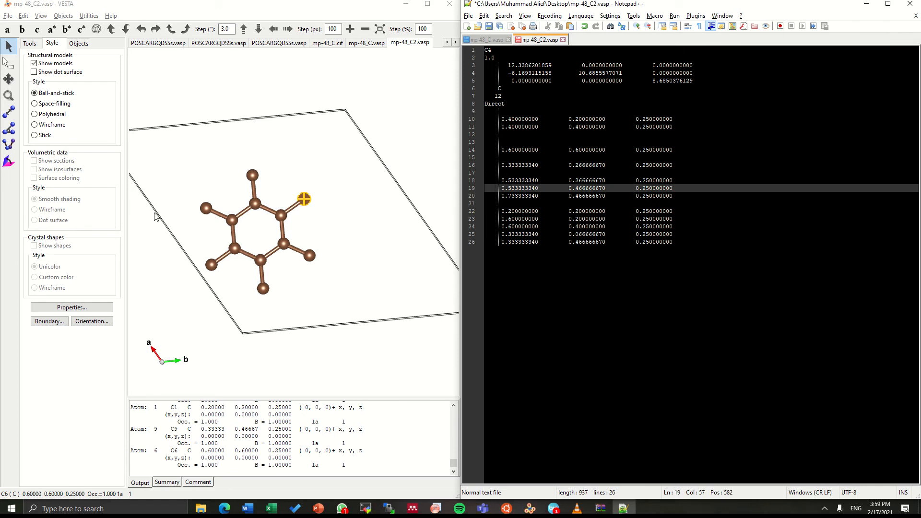
pyautogui.scroll(5, 216, 422)
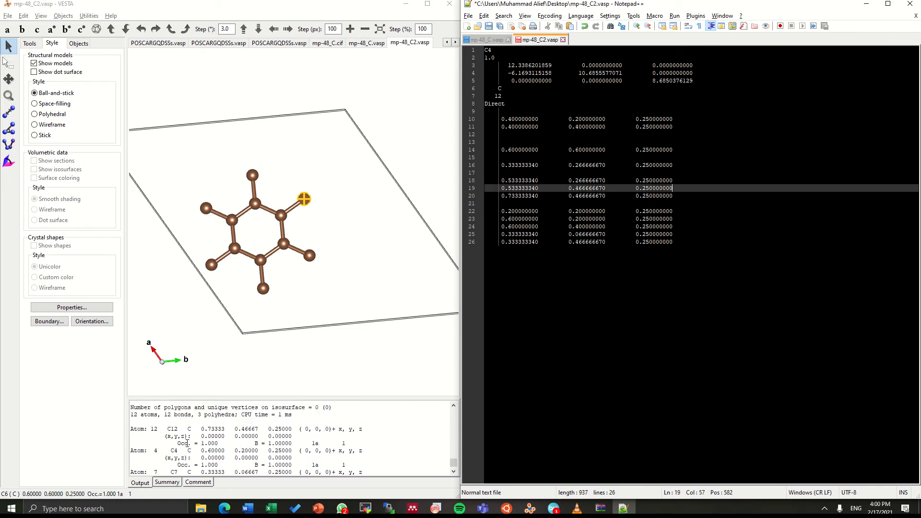
pyautogui.press('Down')
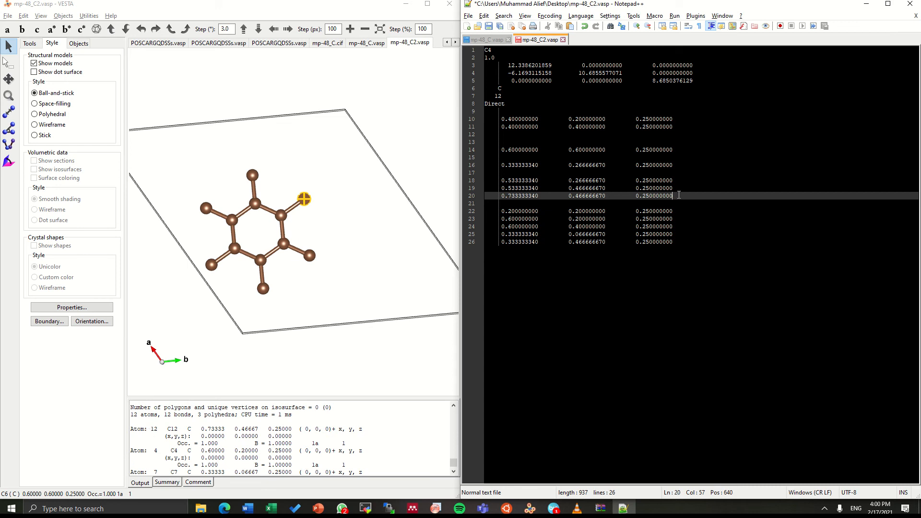
pyautogui.hotkey('shift', 'Home')
pyautogui.hotkey('ctrl', 'c')
pyautogui.press('Delete')
pyautogui.click(694, 242)
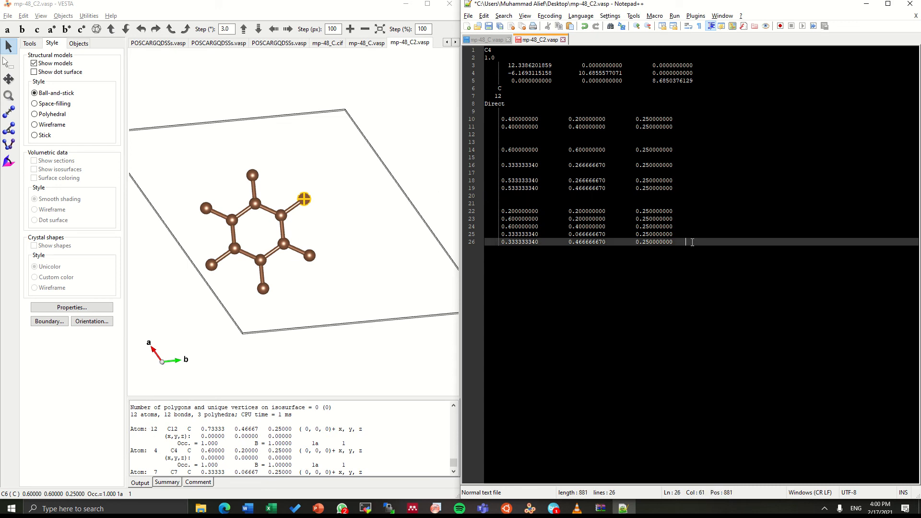
pyautogui.press('Return')
pyautogui.hotkey('ctrl', 'v')
pyautogui.click(692, 242)
# Delete the empty lines between the coordinate rows in mp-48_C2.vasp
pyautogui.click(664, 202)
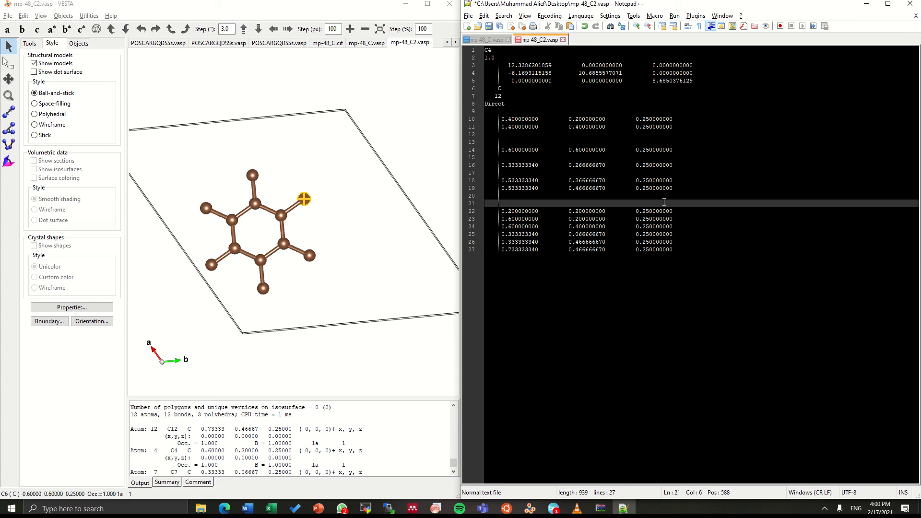
pyautogui.press('BackSpace')
pyautogui.press('BackSpace')
pyautogui.click(535, 168)
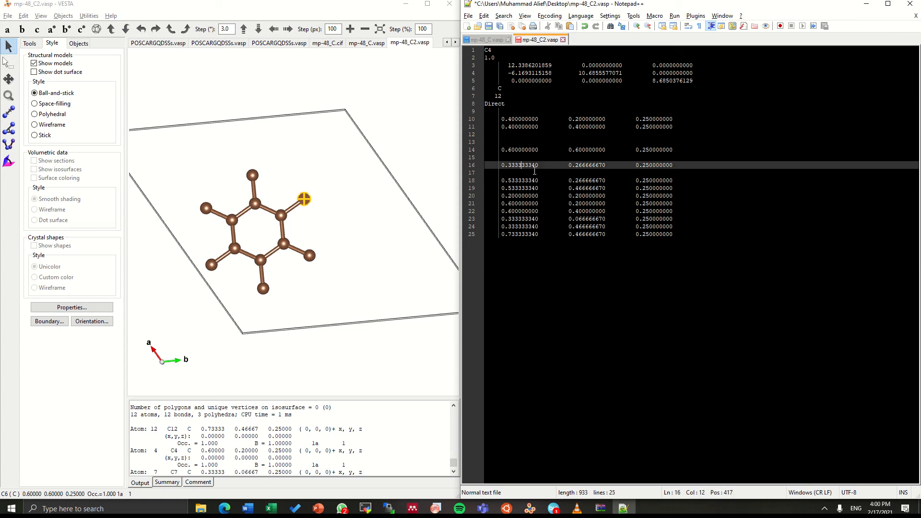
pyautogui.click(537, 172)
pyautogui.press('BackSpace')
pyautogui.press('BackSpace')
pyautogui.press('BackSpace')
pyautogui.click(519, 159)
pyautogui.press('BackSpace')
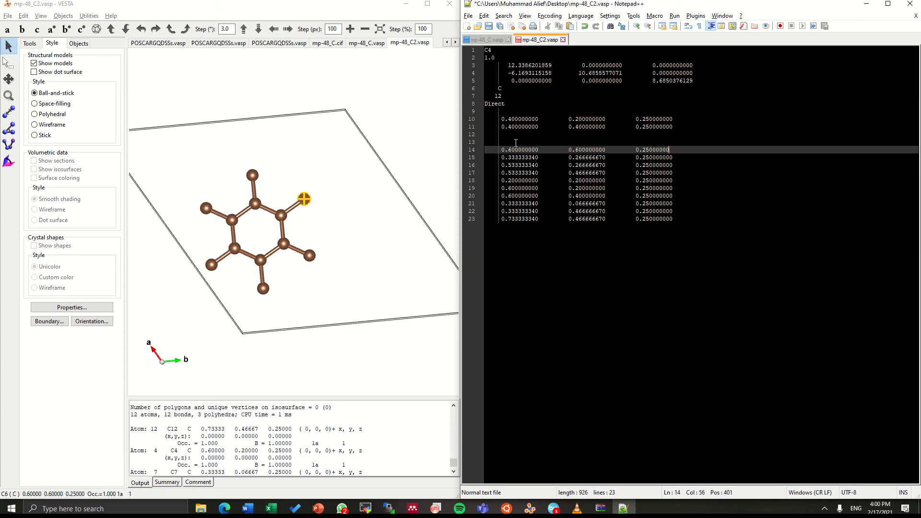
pyautogui.click(516, 144)
pyautogui.press('BackSpace')
pyautogui.press('BackSpace')
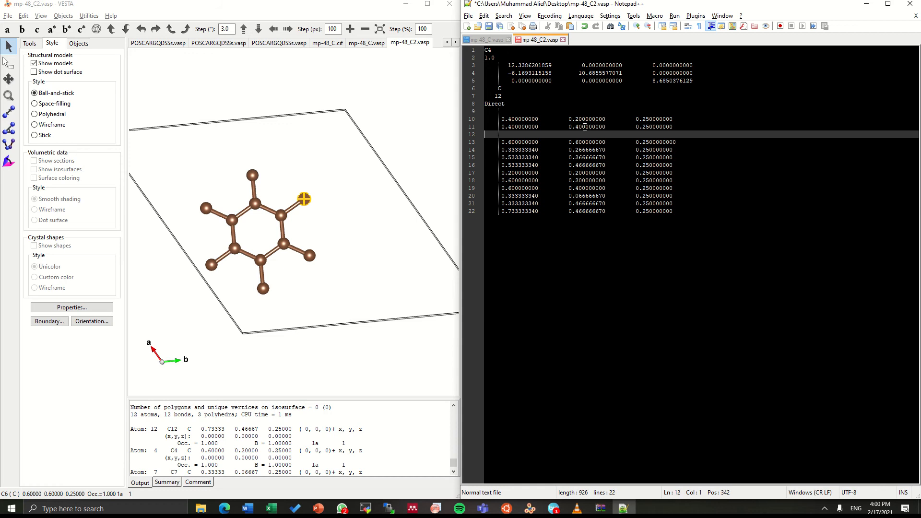
# Declare 6 C atoms and 6 H atoms in the element and count lines, and save the file
pyautogui.click(512, 96)
pyautogui.click(514, 96)
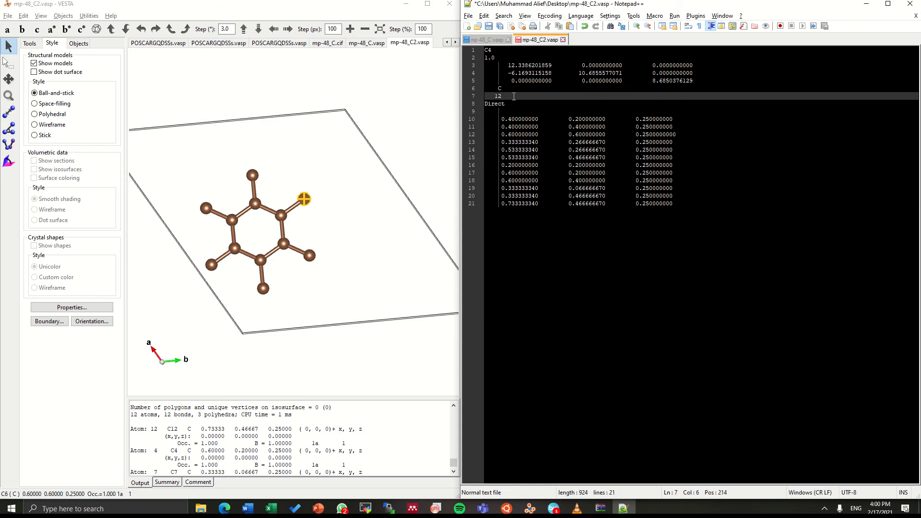
pyautogui.hotkey('shift', 'Home')
pyautogui.write('6')
pyautogui.press('Up')
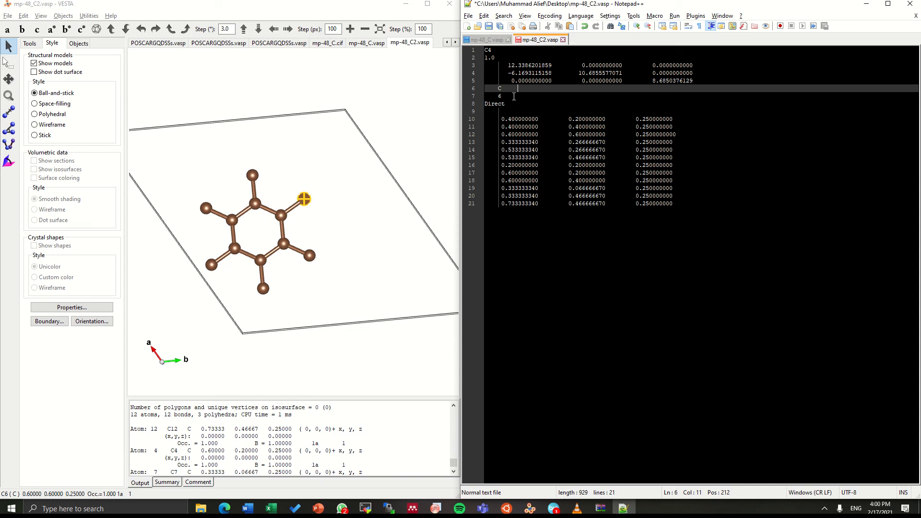
pyautogui.write('H')
pyautogui.press('Return')
pyautogui.press('BackSpace')
pyautogui.press('BackSpace')
pyautogui.press('Down')
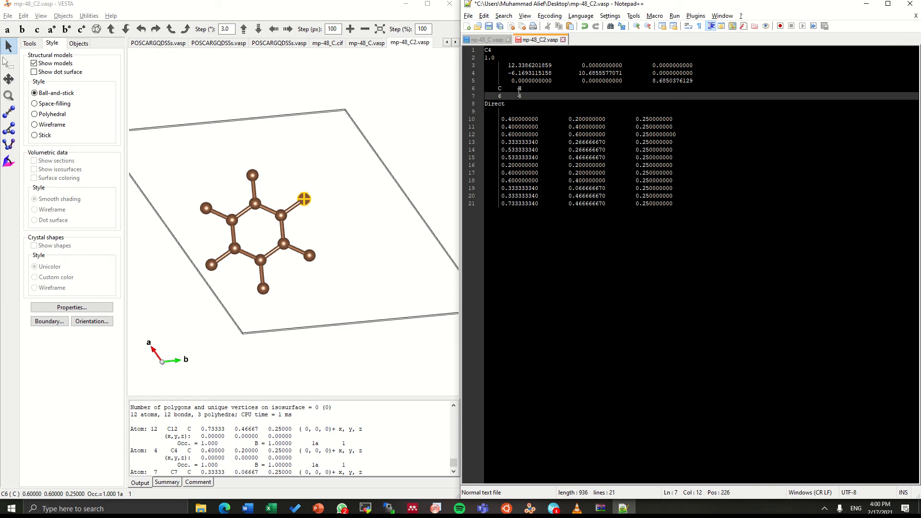
pyautogui.hotkey('ctrl', 's')
# Load the saved mp-48_C2.vasp from the Desktop folder into VESTA and examine its hydrogen positions
pyautogui.click(578, 156)
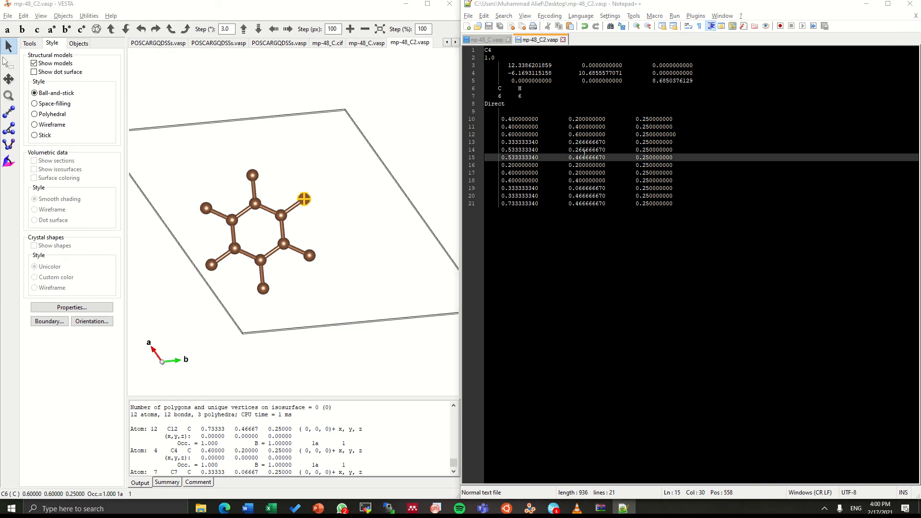
pyautogui.hotkey('alt', 'Tab')
pyautogui.click(350, 155)
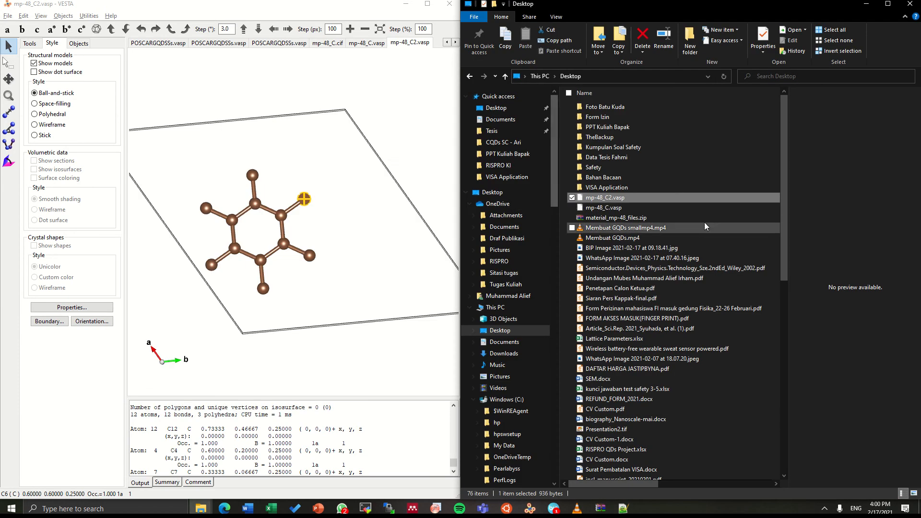
pyautogui.moveTo(642, 200); pyautogui.dragTo(314, 247)
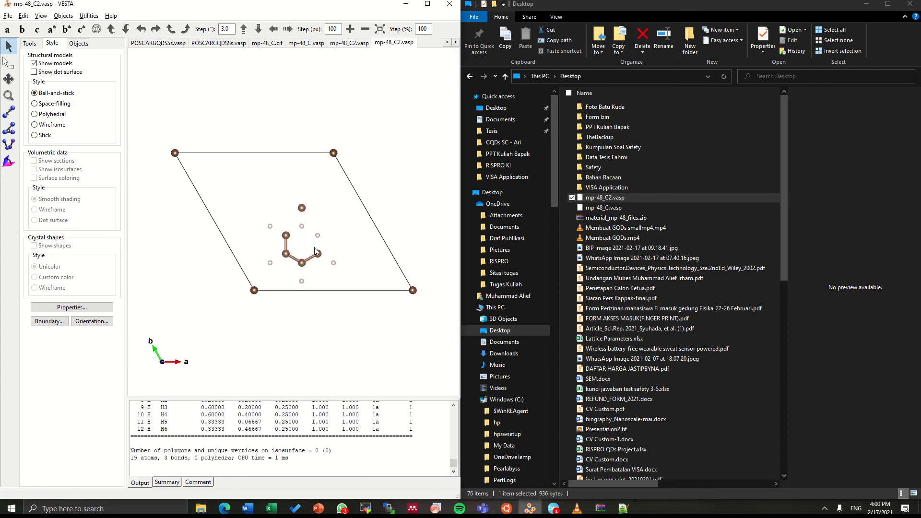
pyautogui.scroll(5, 314, 251)
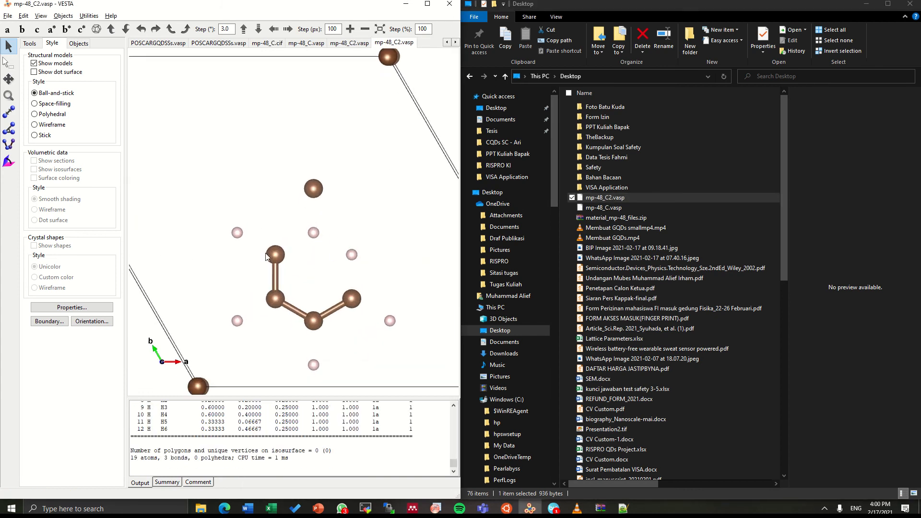
# Return to Notepad++ and undo the element count edits, the empty-line removal and the last row move in mp-48_C2.vasp
pyautogui.hotkey('alt', 'Tab')
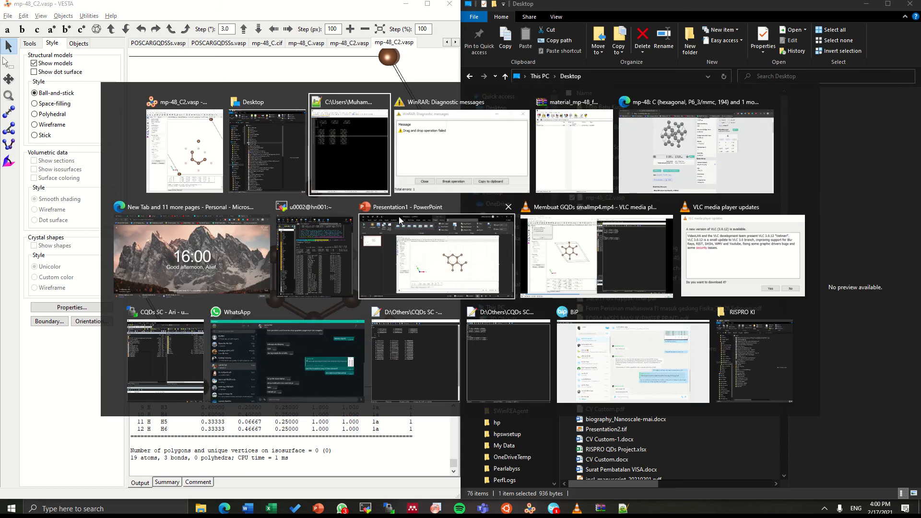
pyautogui.click(684, 150)
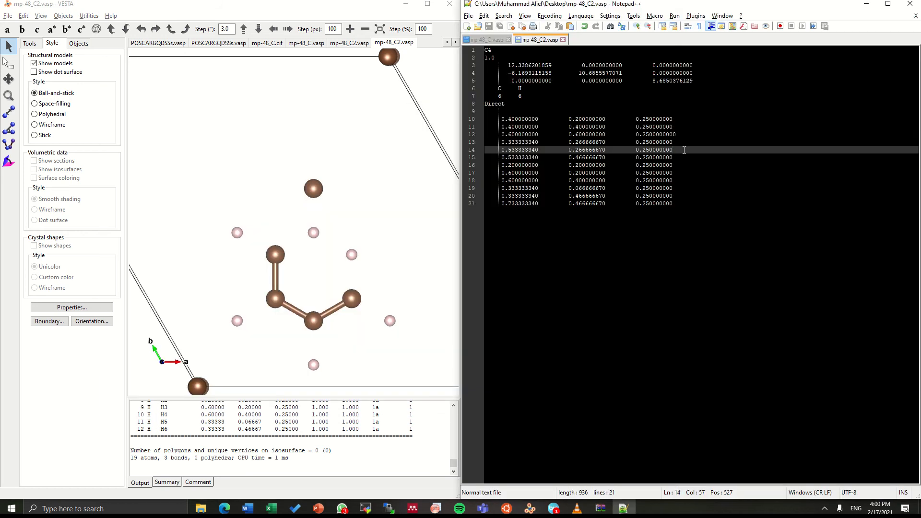
pyautogui.hotkey('ctrl', 'z')
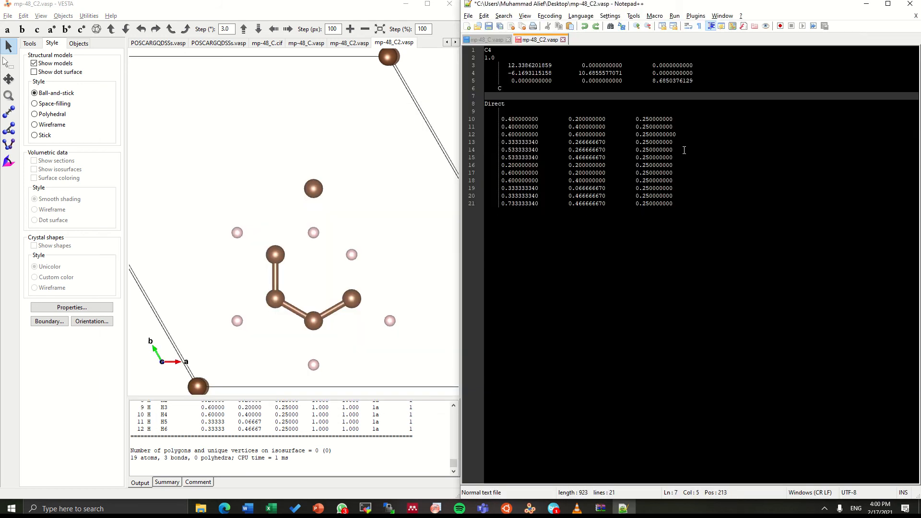
pyautogui.hotkey('ctrl', 'z')
pyautogui.hotkey('ctrl', 'z')
pyautogui.hotkey('ctrl', 'z')
pyautogui.hotkey('ctrl', 'z')
pyautogui.hotkey('ctrl', 'z')
pyautogui.hotkey('ctrl', 'z')
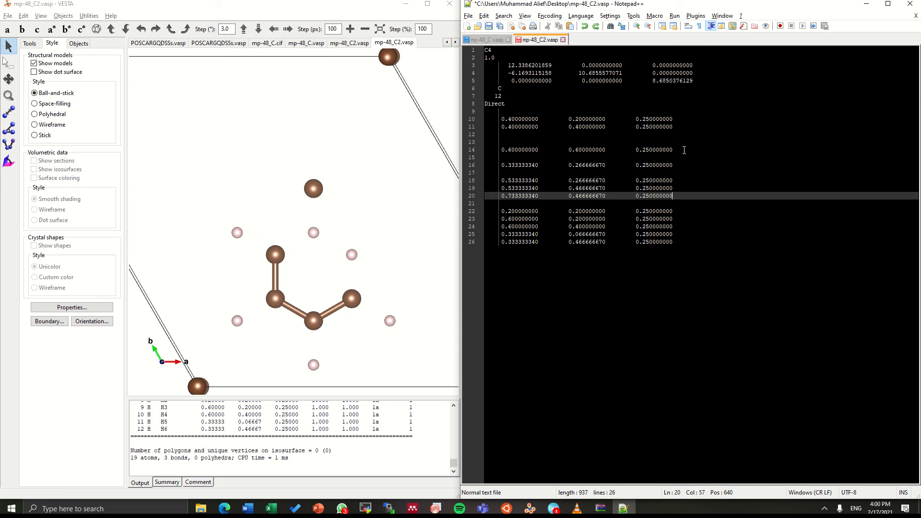
# Identify the H atom just below the isolated carbon in VESTA, and close mp-48_C2.vasp in Notepad++ without saving
pyautogui.click(314, 233)
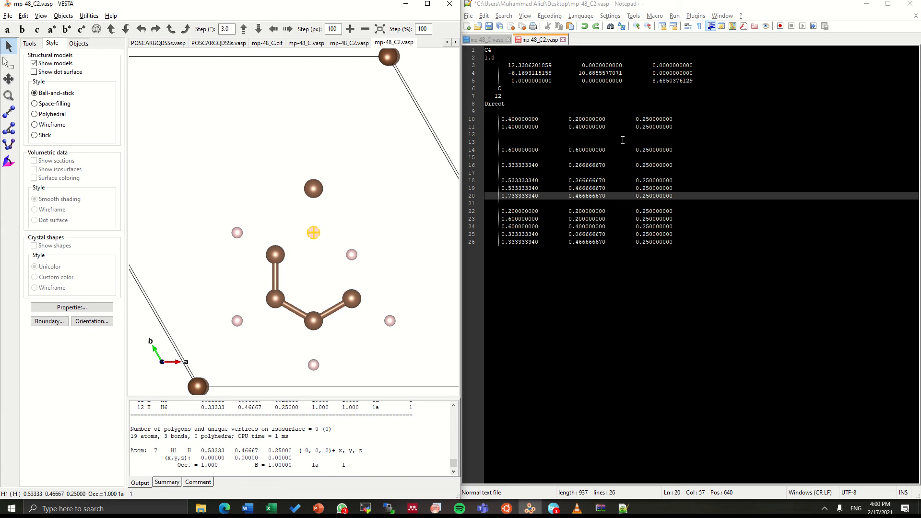
pyautogui.hotkey('alt', 'Tab')
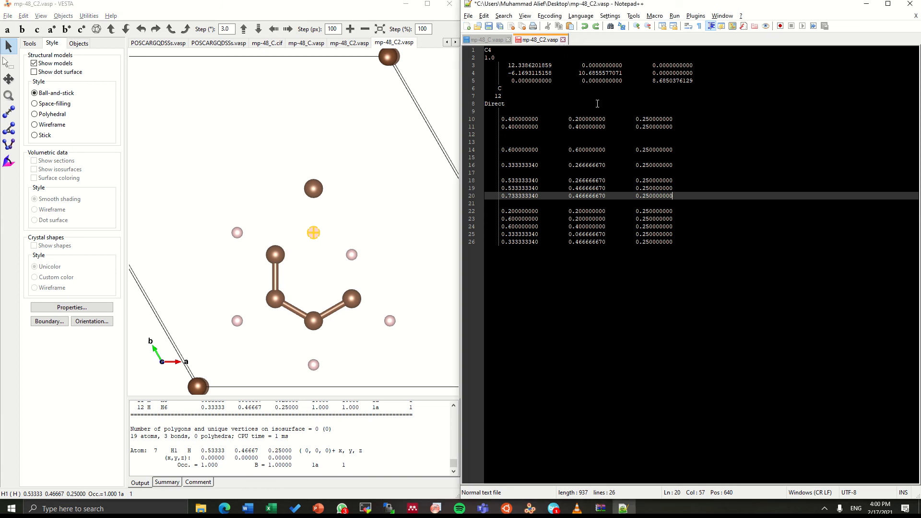
pyautogui.click(564, 40)
pyautogui.click(493, 286)
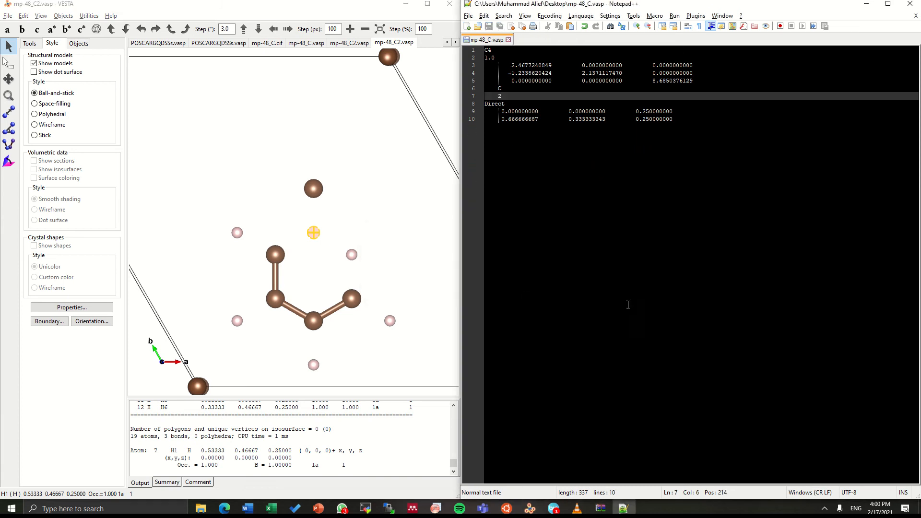
# Export the all-carbon ring structure from VESTA as mp-48_C2.vasp with fractional coordinates, replacing the existing file
pyautogui.hotkey('alt', 'Tab')
pyautogui.scroll(-4, 372, 327)
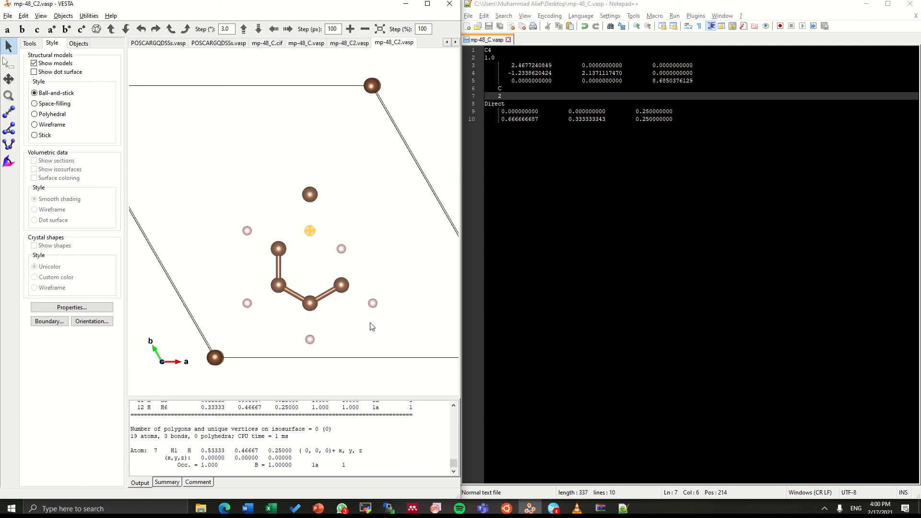
pyautogui.scroll(-1, 372, 327)
pyautogui.hotkey('alt', 'Tab')
pyautogui.hotkey('alt', 'Tab')
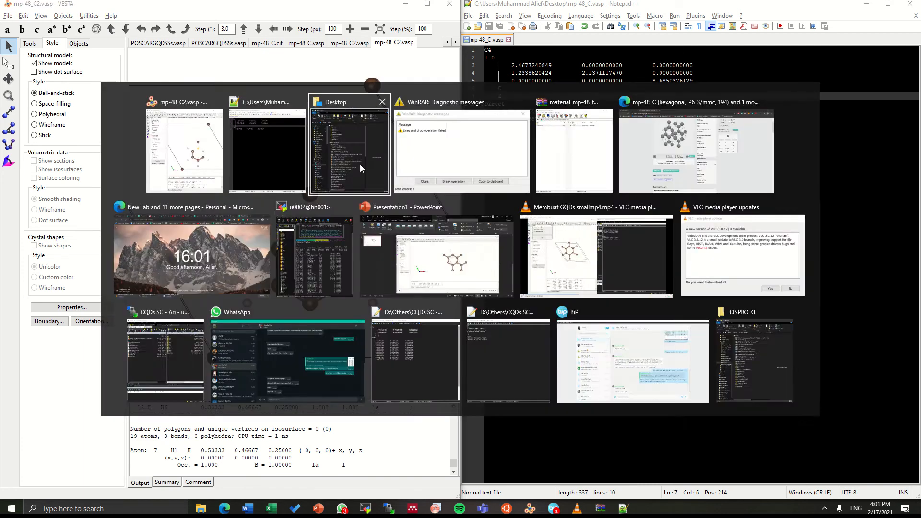
pyautogui.click(367, 46)
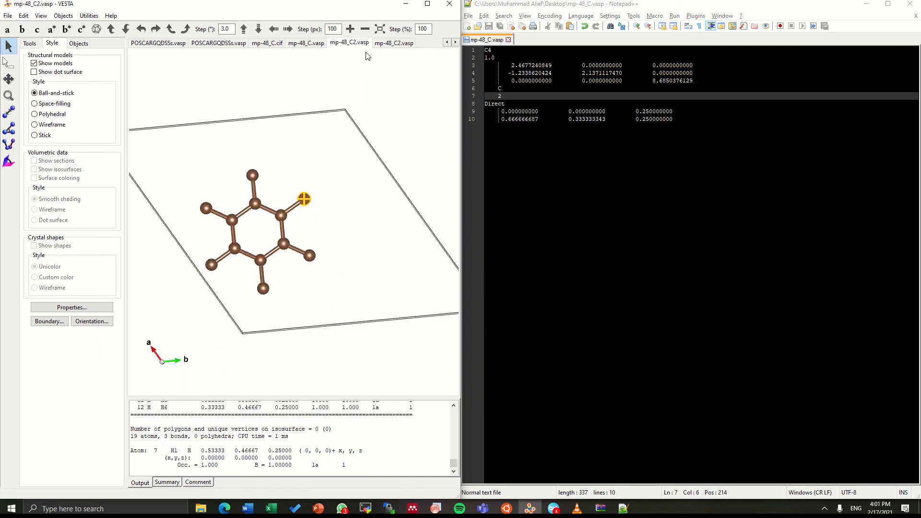
pyautogui.click(7, 16)
pyautogui.click(33, 96)
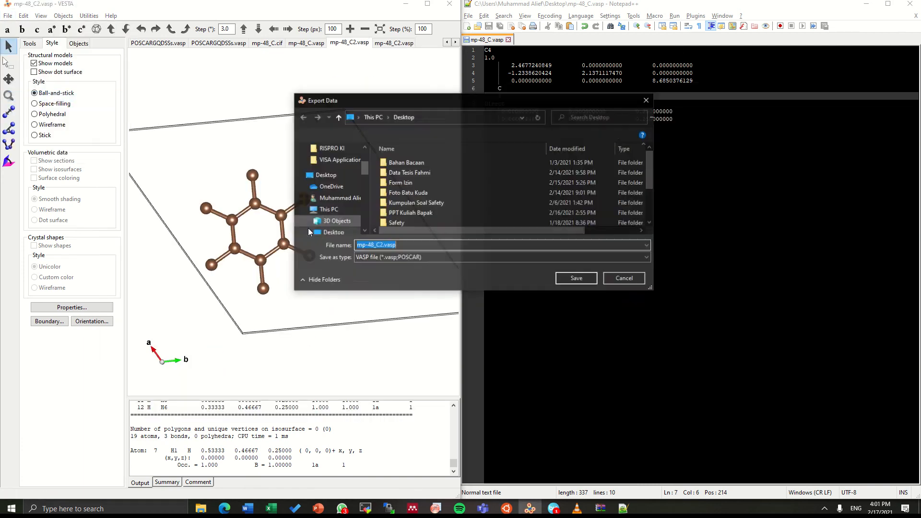
pyautogui.click(590, 283)
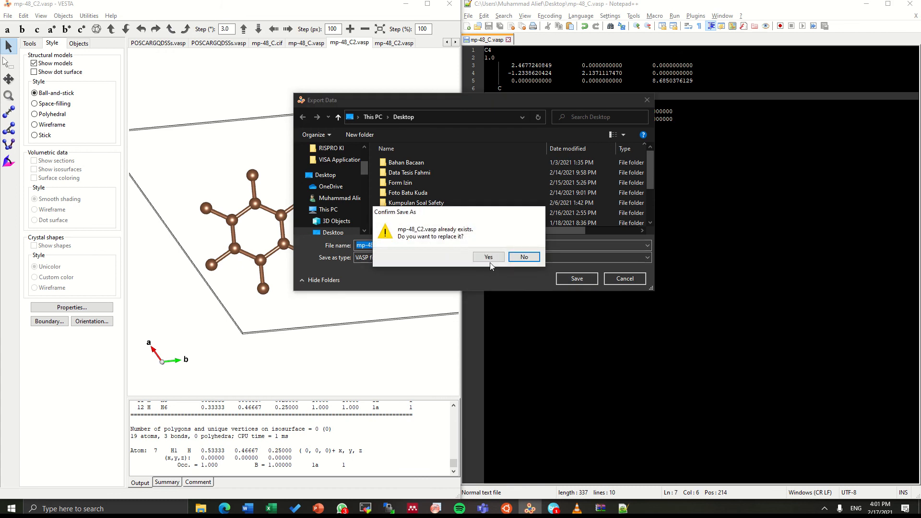
pyautogui.click(524, 257)
pyautogui.hotkey('alt', 'Tab')
pyautogui.hotkey('alt', 'Tab')
pyautogui.hotkey('alt', 'Tab')
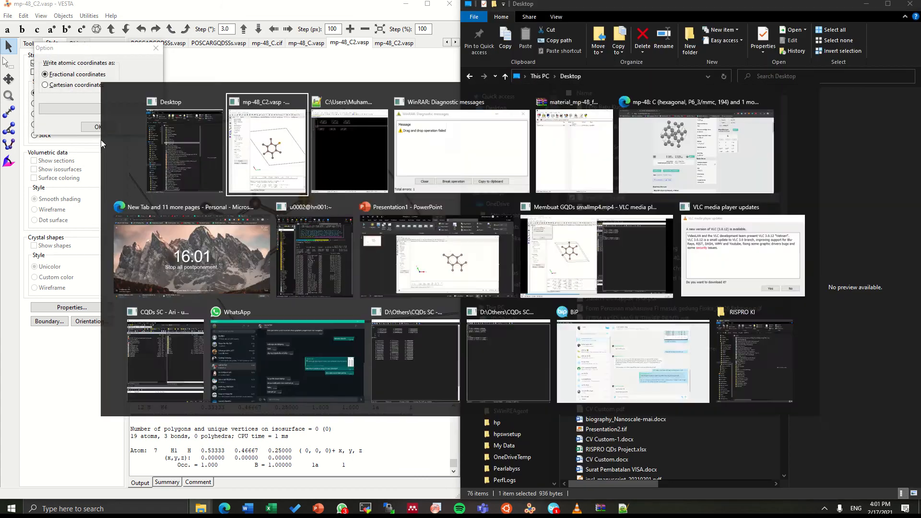
pyautogui.click(98, 126)
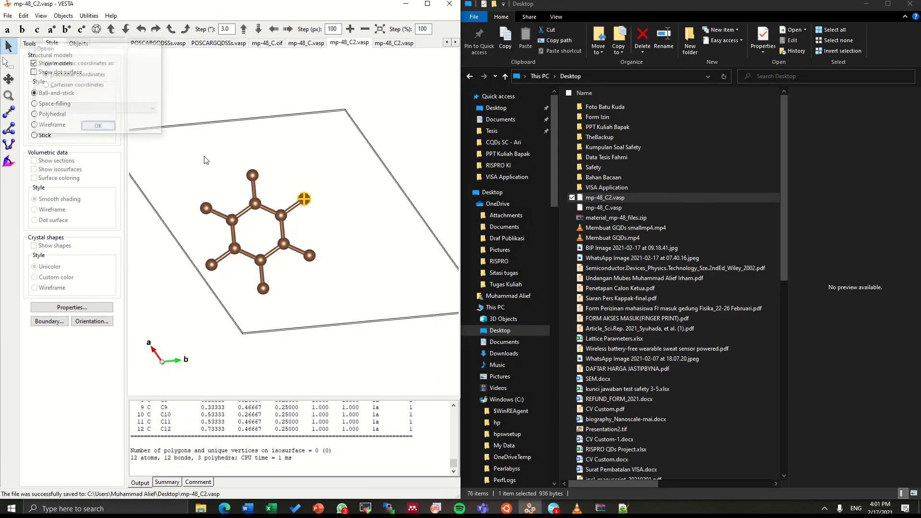
# Open the exported mp-48_C2.vasp in Notepad++ and remove the empty line at its end
pyautogui.rightClick(625, 199)
pyautogui.click(598, 240)
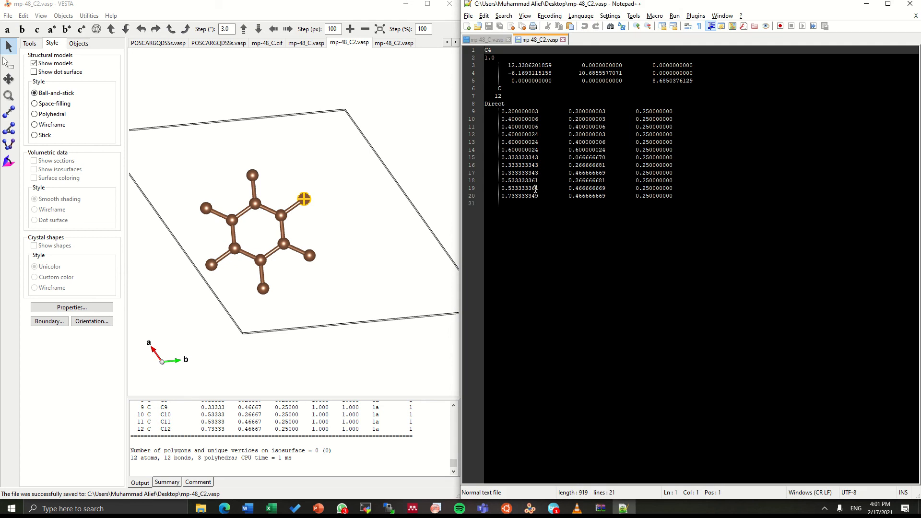
pyautogui.click(508, 205)
pyautogui.press('BackSpace')
# Match the file rows to VESTA's atom numbering by prefixing the twelve coordinate rows with 1 to 12
pyautogui.click(310, 240)
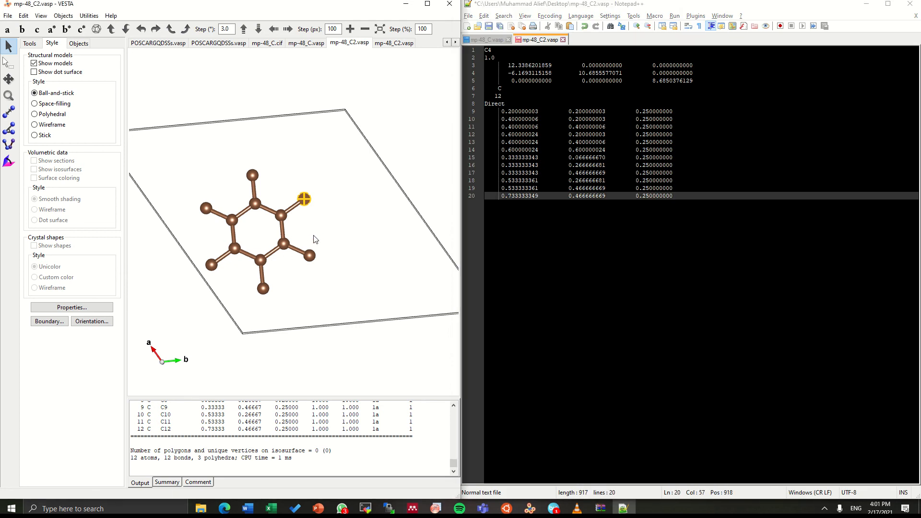
pyautogui.moveTo(310, 240); pyautogui.dragTo(312, 232)
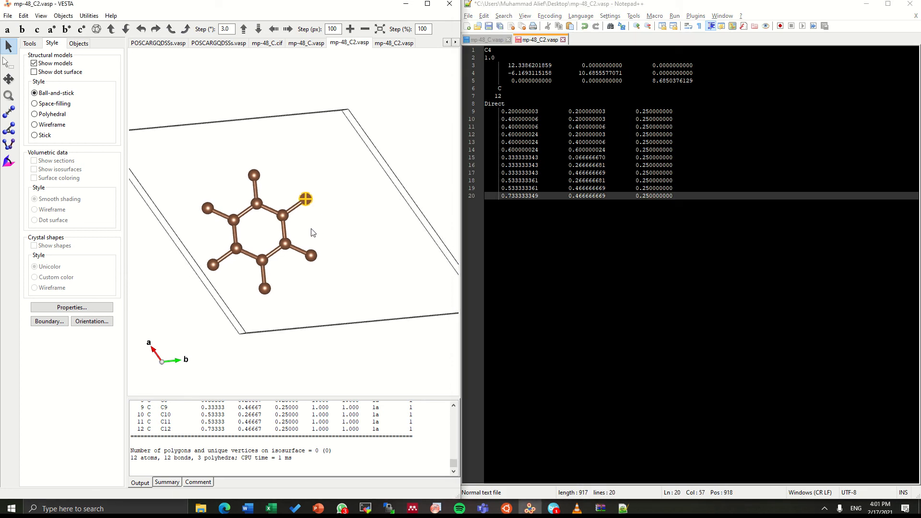
pyautogui.click(306, 201)
pyautogui.click(489, 120)
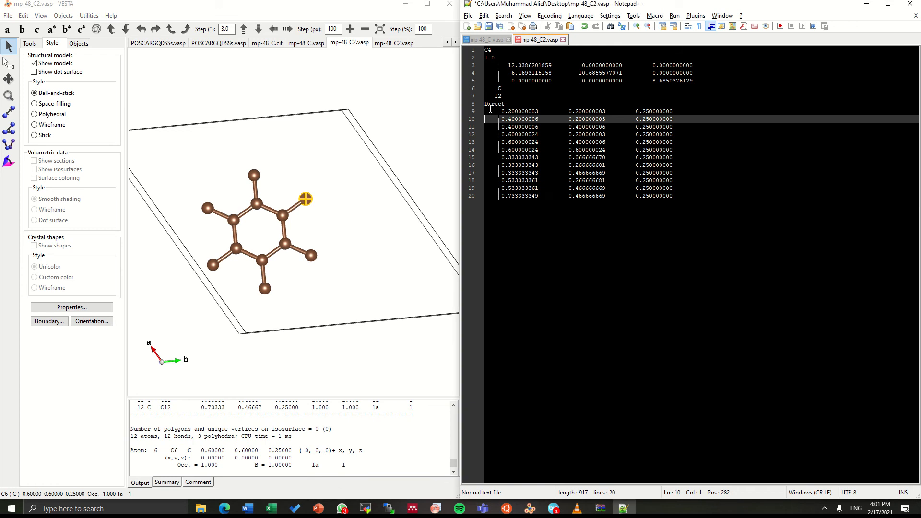
pyautogui.press('Up')
pyautogui.write('1')
pyautogui.press('Down')
pyautogui.write('2')
pyautogui.press('Down')
pyautogui.write('3')
pyautogui.press('Down')
pyautogui.write('4')
pyautogui.press('Down')
pyautogui.write('5')
pyautogui.press('Down')
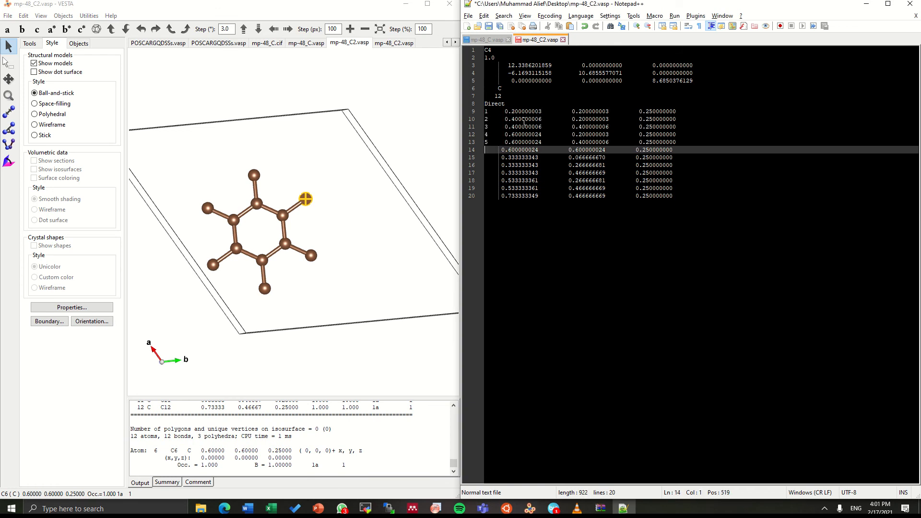
pyautogui.write('6')
pyautogui.press('Down')
pyautogui.write('7')
pyautogui.press('Down')
pyautogui.write('8')
pyautogui.press('Down')
pyautogui.write('9')
pyautogui.press('Down')
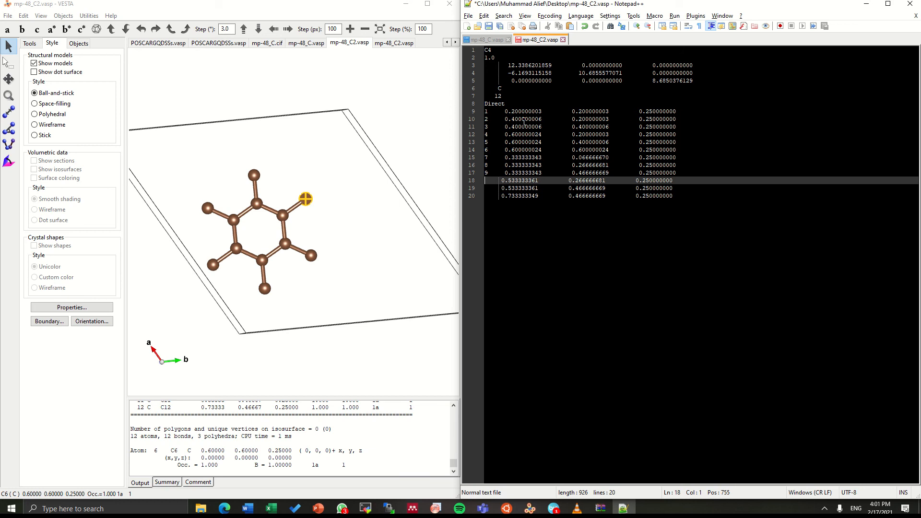
pyautogui.write('10')
pyautogui.press('Down')
pyautogui.write('11')
pyautogui.press('Down')
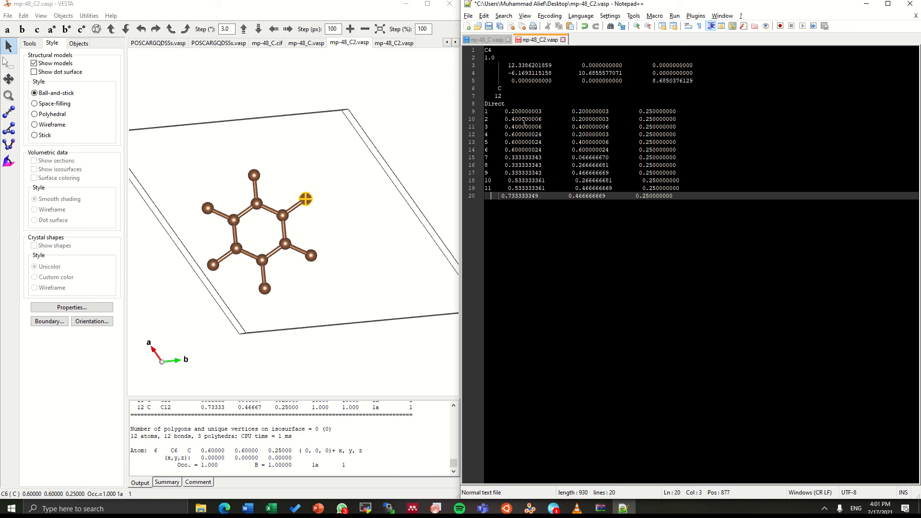
pyautogui.write('12')
pyautogui.press('BackSpace')
pyautogui.press('BackSpace')
pyautogui.press('BackSpace')
pyautogui.press('Left')
pyautogui.write('12')
# Separate row 12 from the coordinate rows above it with two empty lines
pyautogui.moveTo(694, 196); pyautogui.dragTo(483, 198)
pyautogui.click(684, 186)
pyautogui.press('Return')
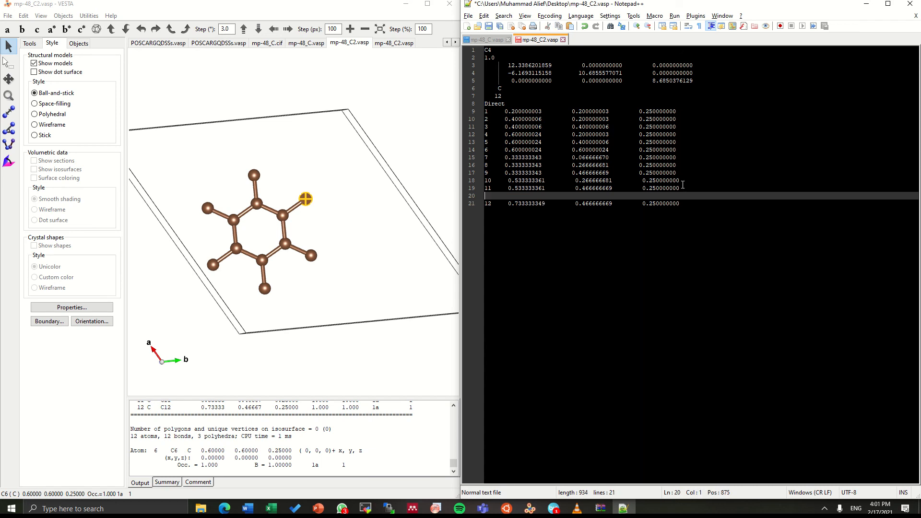
pyautogui.press('Return')
pyautogui.click(683, 184)
pyautogui.press('Up')
# Move row 9 of the coordinate list to the line directly above row 12
pyautogui.click(682, 174)
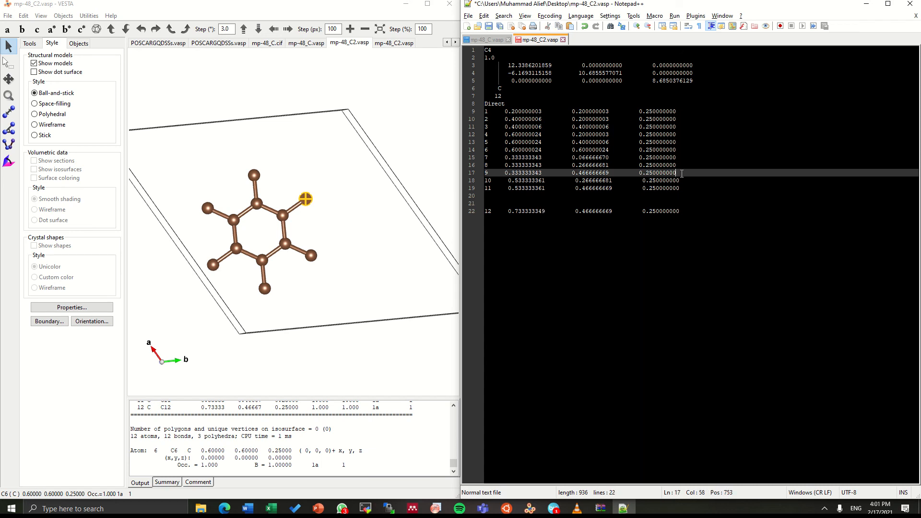
pyautogui.moveTo(682, 174); pyautogui.dragTo(483, 174)
pyautogui.hotkey('ctrl', 'x')
pyautogui.click(510, 208)
pyautogui.click(489, 203)
pyautogui.hotkey('ctrl', 'v')
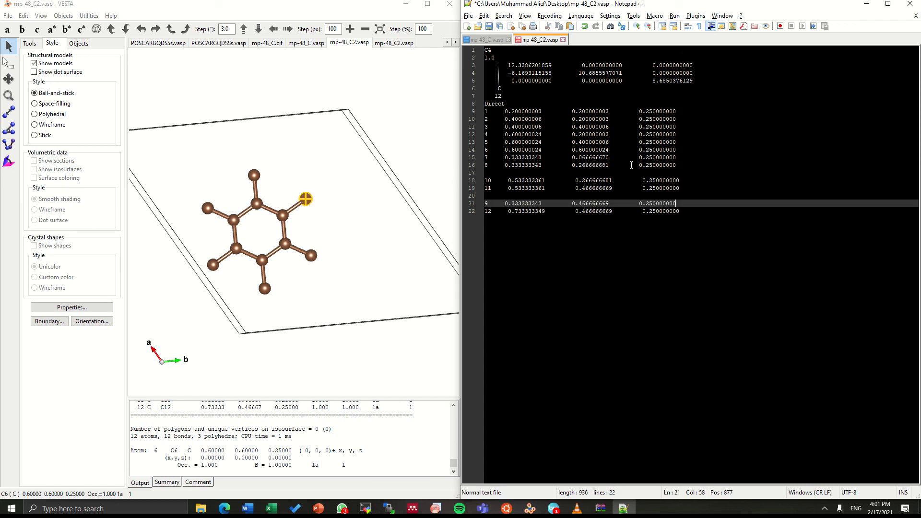
# Identify the atom numbers of the ring's upper outer atoms in VESTA and compare them with the coordinate rows
pyautogui.moveTo(678, 153); pyautogui.dragTo(638, 157)
pyautogui.click(230, 196)
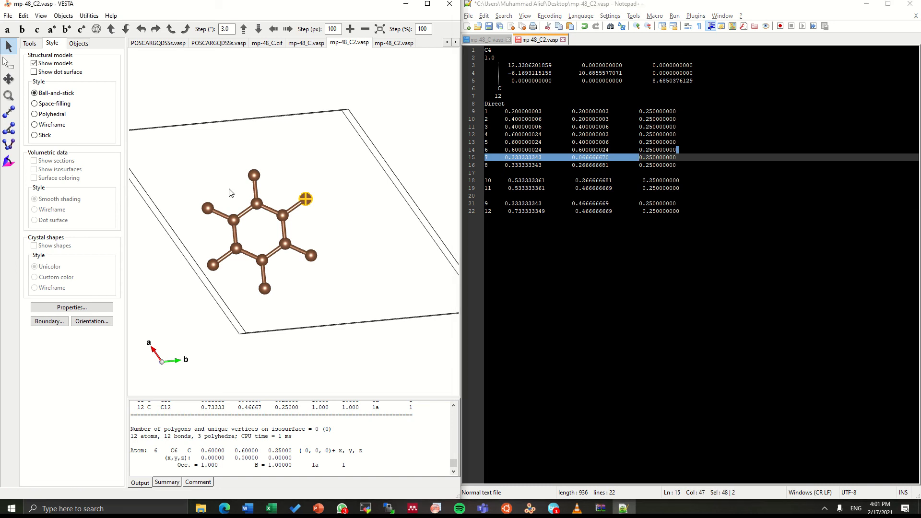
pyautogui.click(207, 209)
pyautogui.click(254, 177)
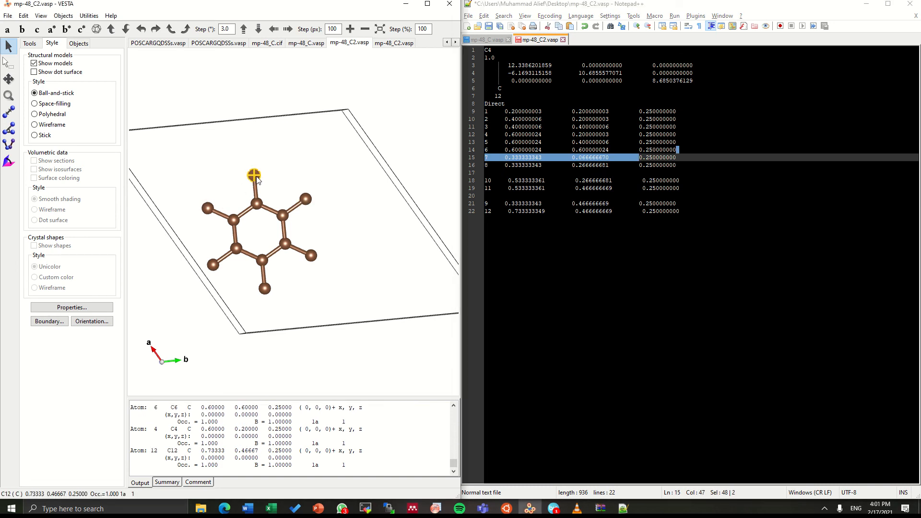
pyautogui.click(632, 188)
pyautogui.click(689, 130)
pyautogui.click(691, 135)
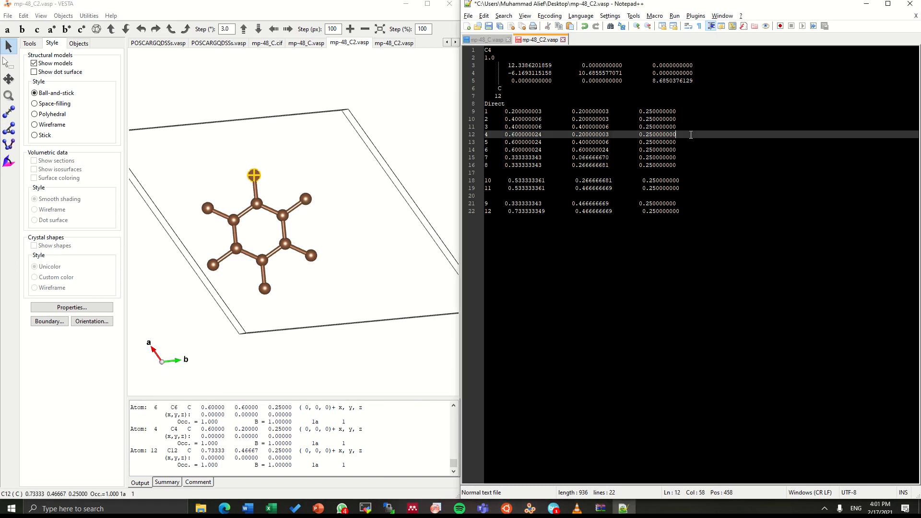
pyautogui.click(207, 209)
pyautogui.click(681, 144)
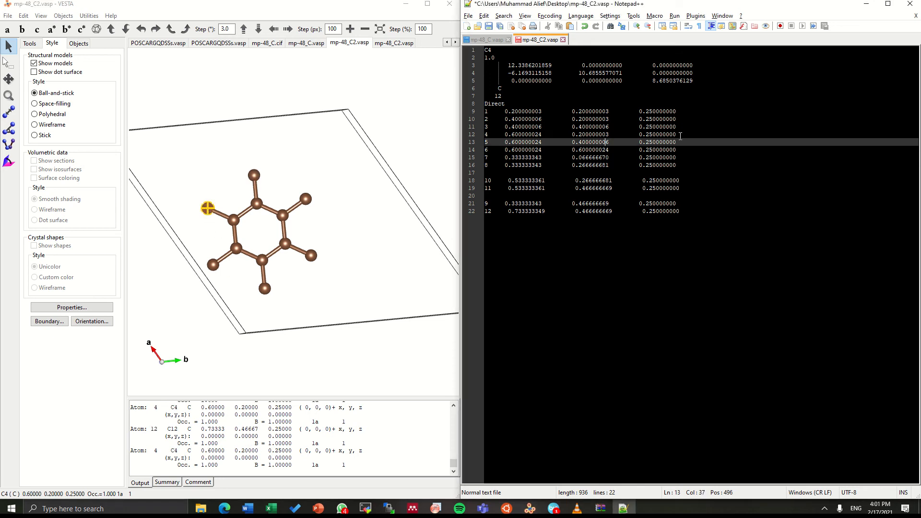
# Move row 4 of the coordinate list to the line directly above row 9
pyautogui.moveTo(680, 135); pyautogui.dragTo(476, 138)
pyautogui.hotkey('ctrl', 'x')
pyautogui.press('Down')
pyautogui.press('Down')
pyautogui.press('Down')
pyautogui.press('Down')
pyautogui.press('Down')
pyautogui.press('Down')
pyautogui.press('Down')
pyautogui.press('Down')
pyautogui.hotkey('ctrl', 'v')
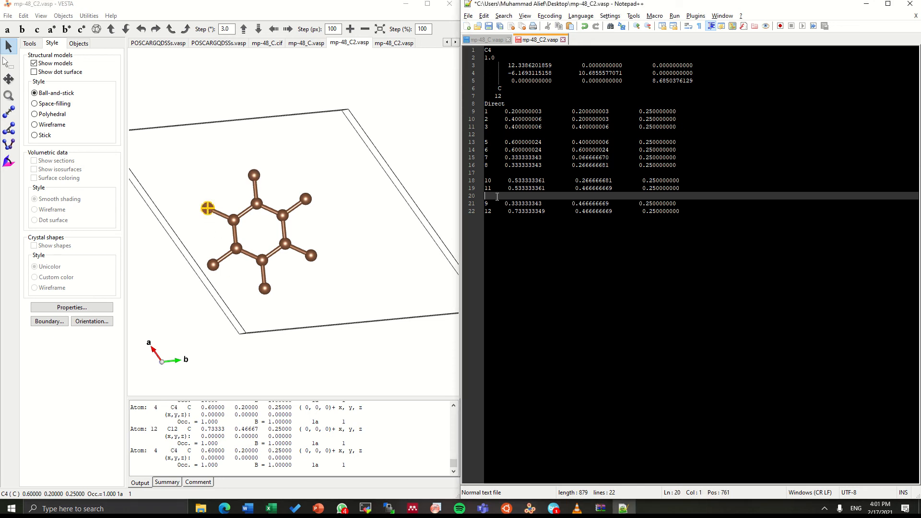
# Identify the two lower outer atoms next to each other in VESTA, and move row 7 directly above row 4
pyautogui.click(213, 264)
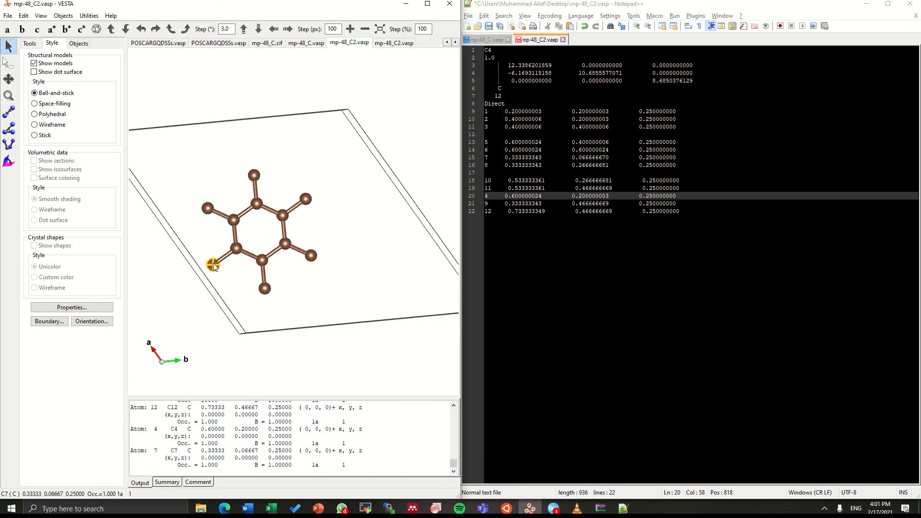
pyautogui.click(265, 290)
pyautogui.click(595, 165)
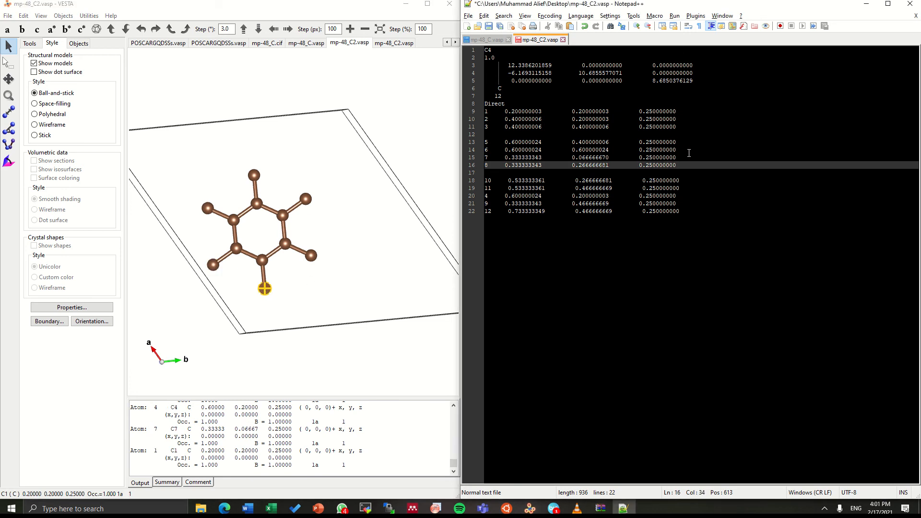
pyautogui.moveTo(689, 152); pyautogui.dragTo(468, 161)
pyautogui.moveTo(677, 158); pyautogui.dragTo(481, 154)
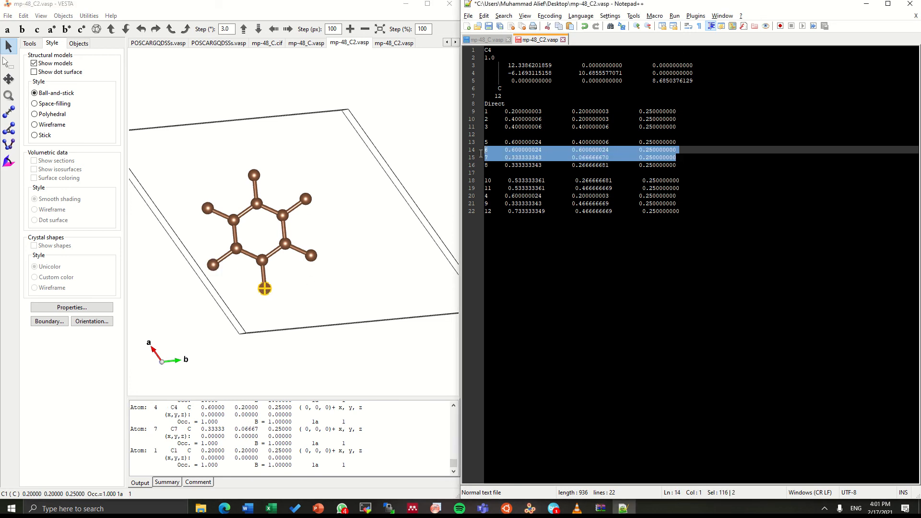
pyautogui.click(480, 159)
pyautogui.hotkey('shift', 'End')
pyautogui.press('Delete')
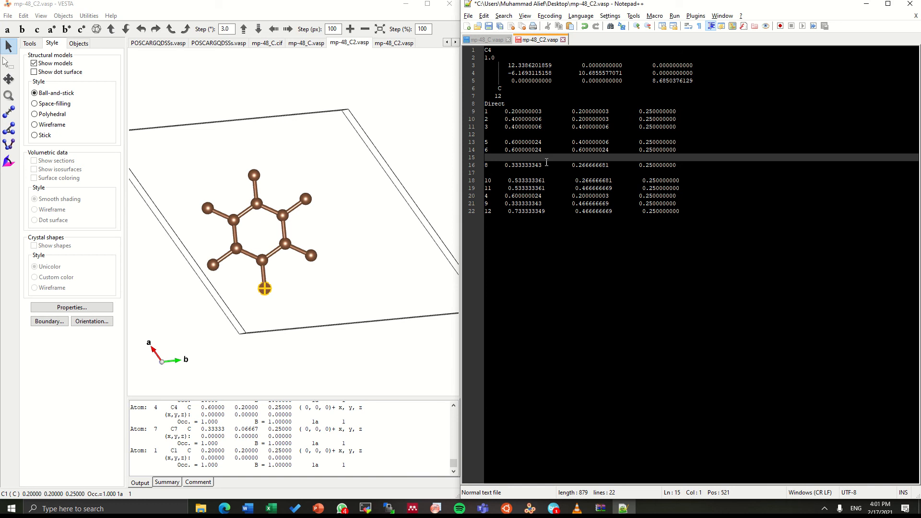
pyautogui.click(726, 182)
pyautogui.click(725, 188)
pyautogui.press('Return')
pyautogui.press('Return')
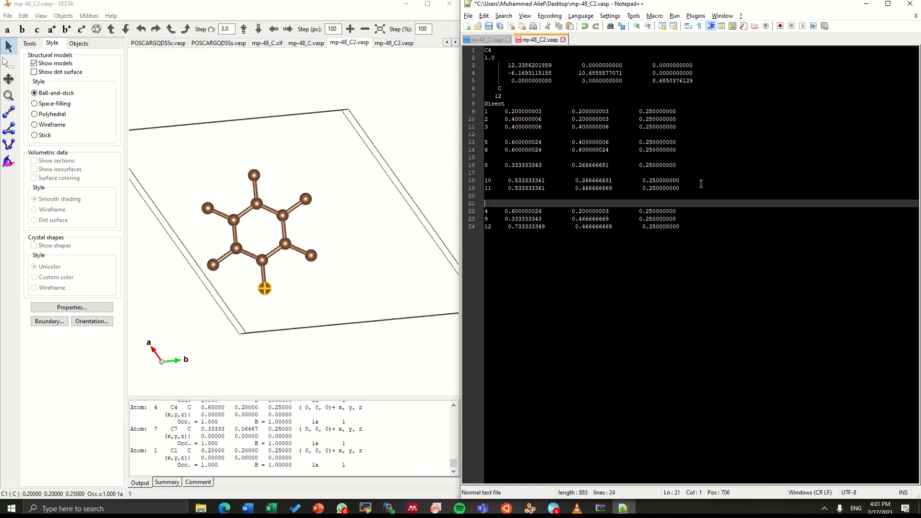
pyautogui.hotkey('ctrl', 'v')
# Move row 1 of the coordinate list to the line directly above row 7
pyautogui.click(687, 112)
pyautogui.hotkey('shift', 'Home')
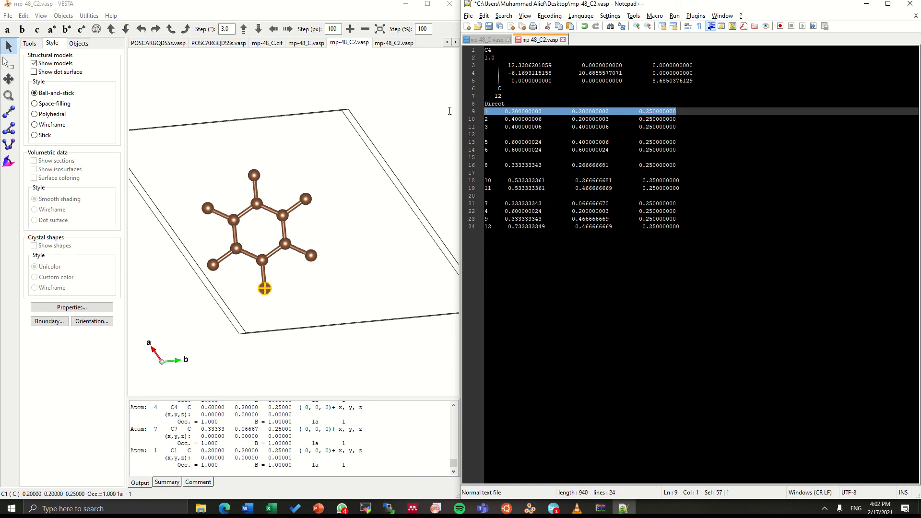
pyautogui.hotkey('ctrl', 'x')
pyautogui.click(671, 196)
pyautogui.hotkey('ctrl', 'v')
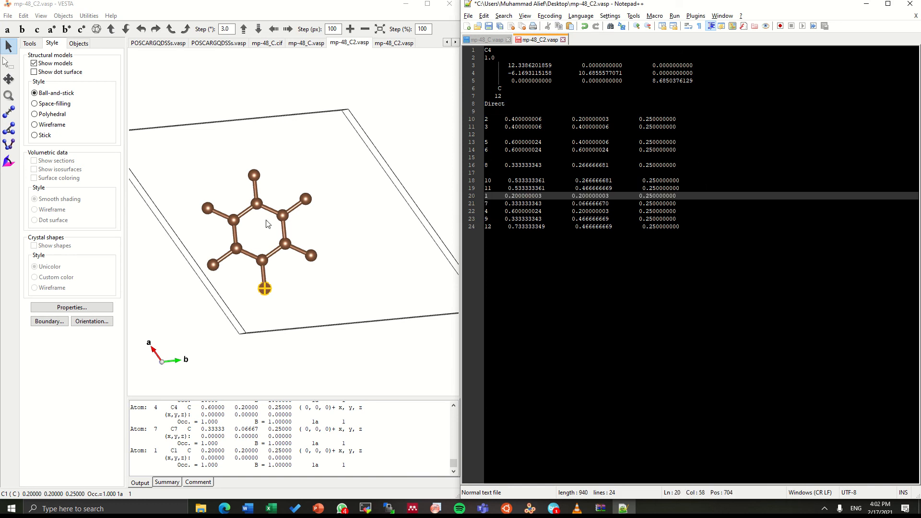
# Check the two remaining outer atoms in VESTA and move row 6 to a new line directly above row 1
pyautogui.click(311, 255)
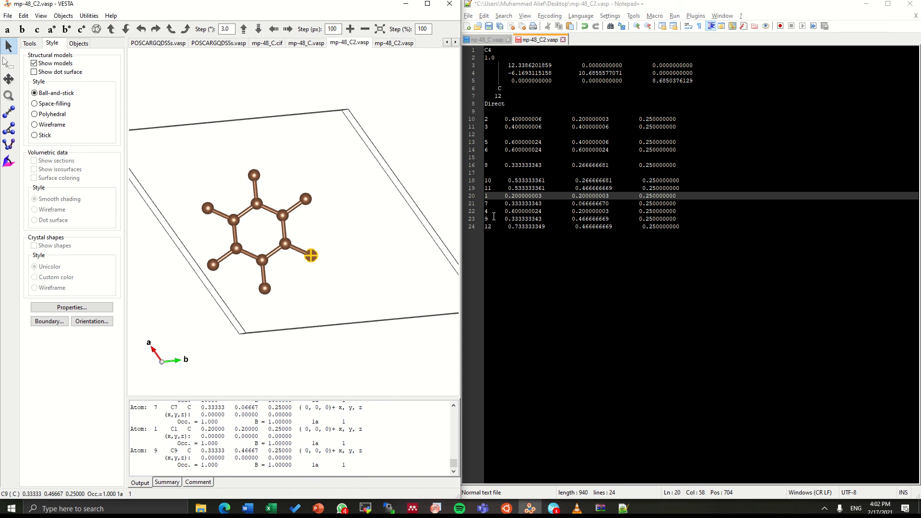
pyautogui.click(307, 200)
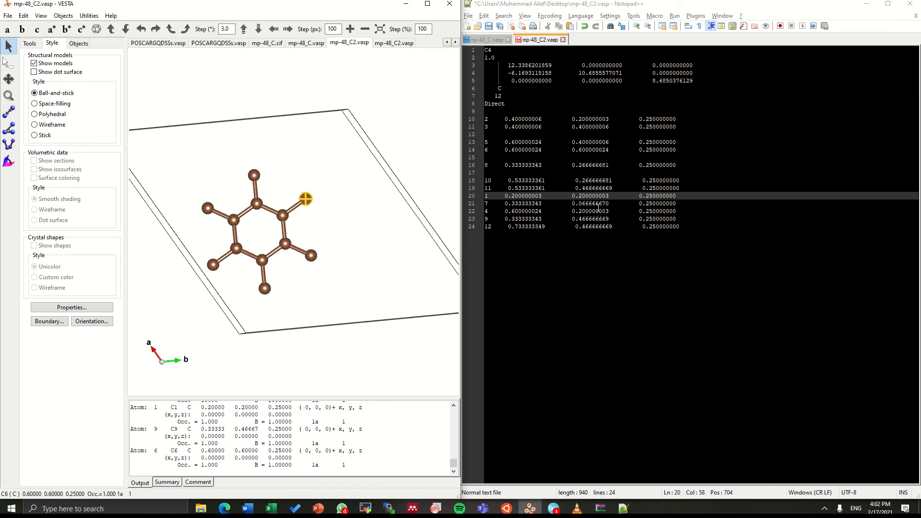
pyautogui.click(679, 149)
pyautogui.hotkey('shift', 'Home')
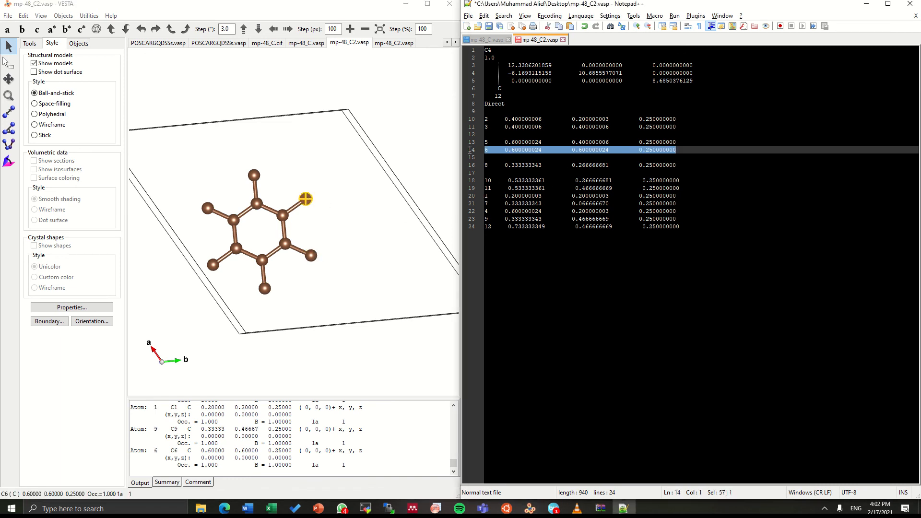
pyautogui.hotkey('ctrl', 'x')
pyautogui.click(704, 192)
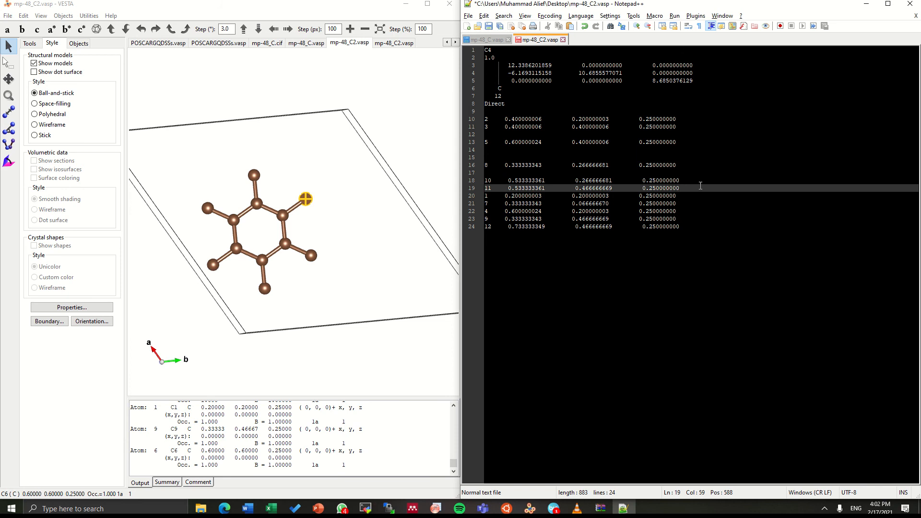
pyautogui.press('Return')
pyautogui.hotkey('ctrl', 'v')
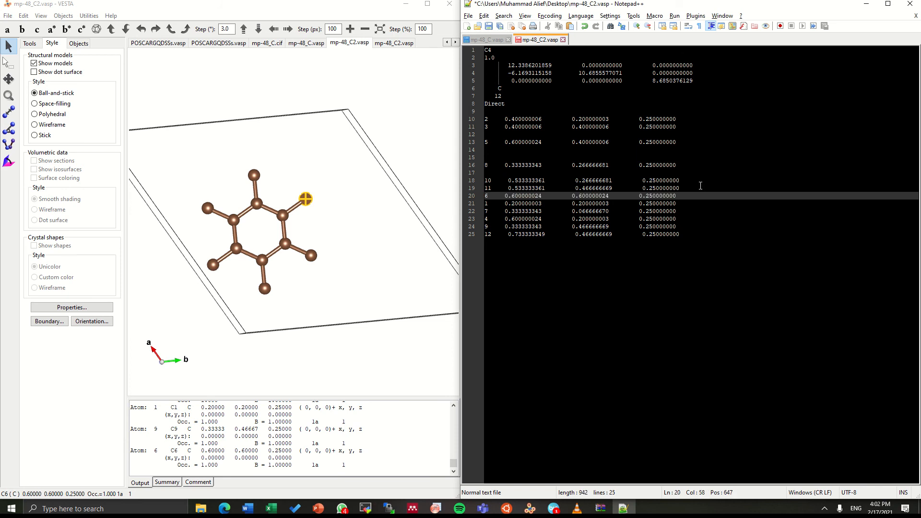
# Remove all empty lines between the Direct line and the coordinate rows so the twelve rows are consecutive
pyautogui.click(538, 172)
pyautogui.press('BackSpace')
pyautogui.click(538, 158)
pyautogui.press('BackSpace')
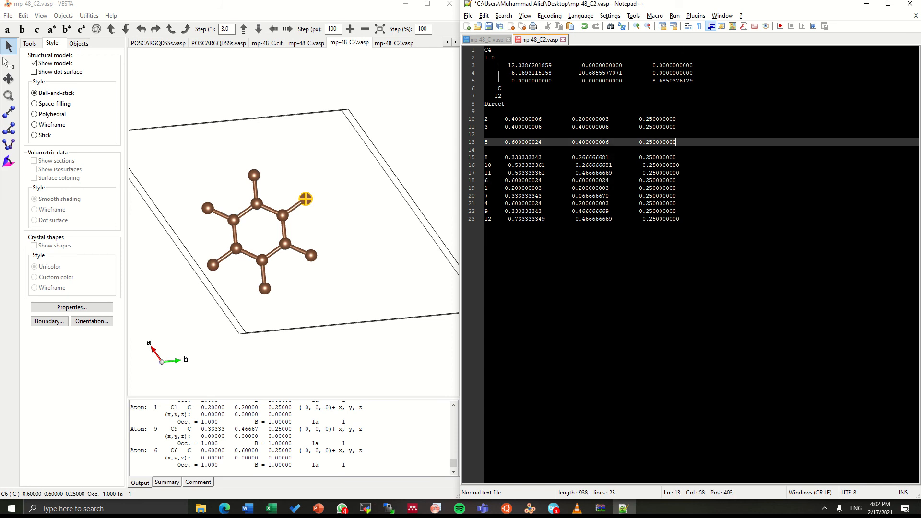
pyautogui.click(537, 157)
pyautogui.click(536, 150)
pyautogui.press('BackSpace')
pyautogui.click(530, 127)
pyautogui.click(529, 135)
pyautogui.press('BackSpace')
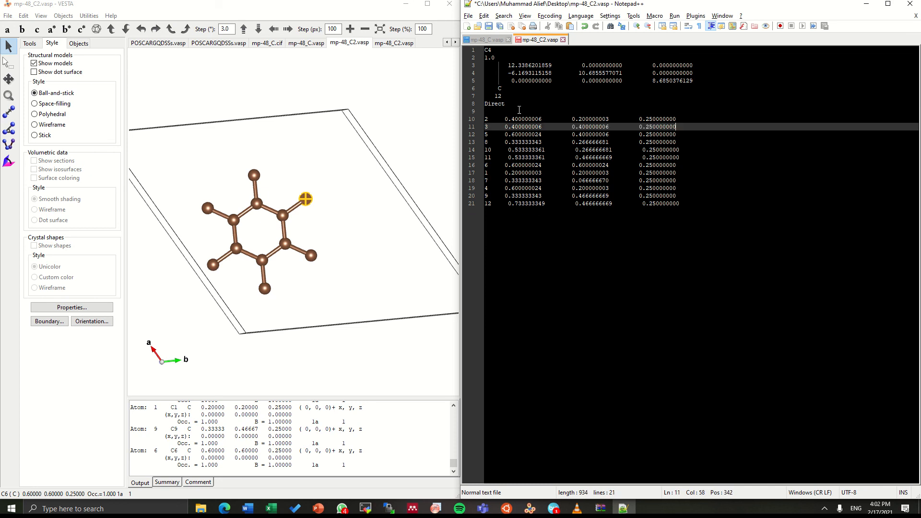
pyautogui.click(514, 112)
pyautogui.press('BackSpace')
# Set the element line to C and H and the atom counts to 6 and 6
pyautogui.click(519, 95)
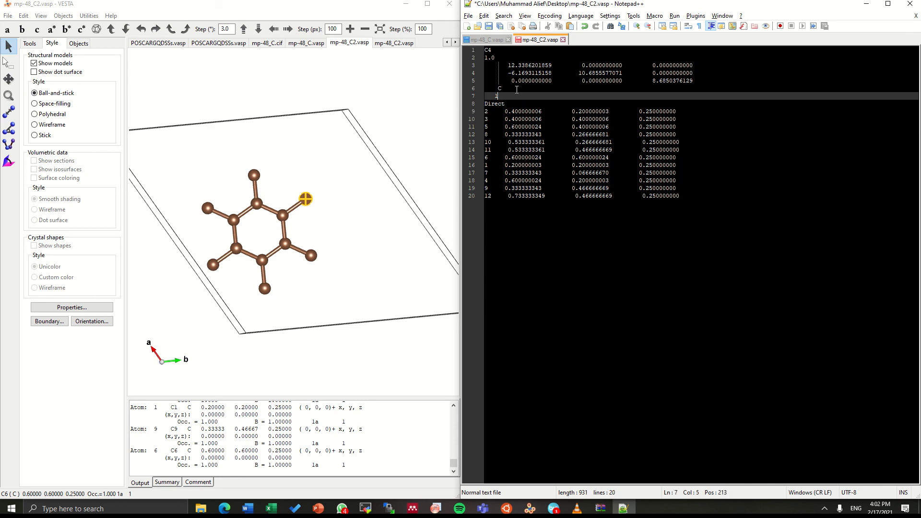
pyautogui.click(516, 89)
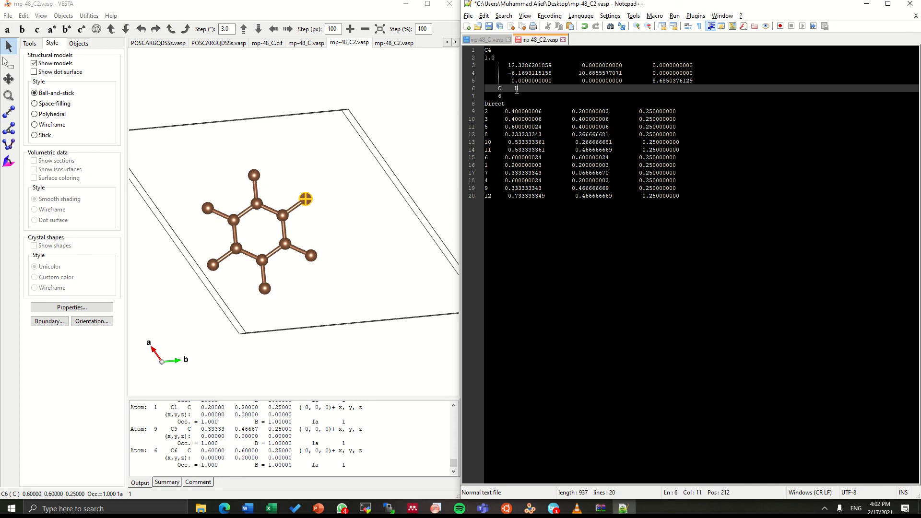
pyautogui.press('Down')
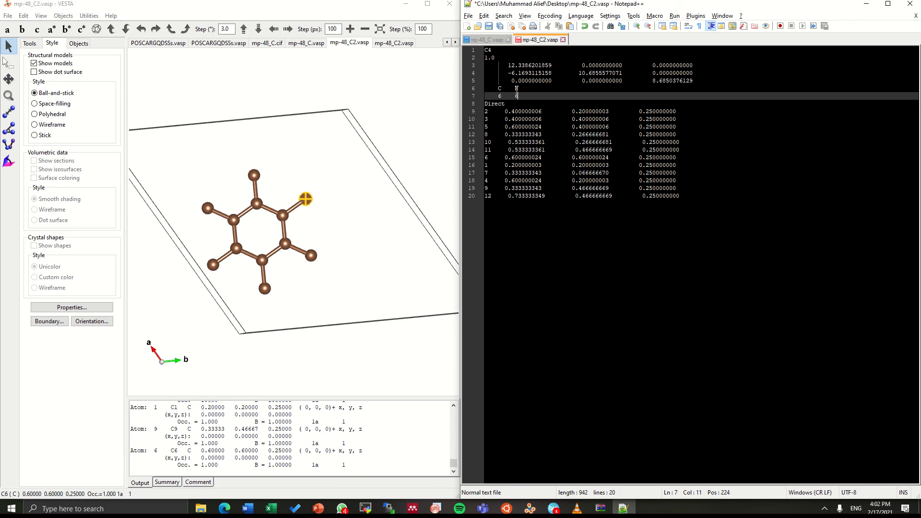
# Delete the number prefixes 2, 3, 5 and 8 from the first four coordinate rows
pyautogui.click(492, 111)
pyautogui.press('BackSpace')
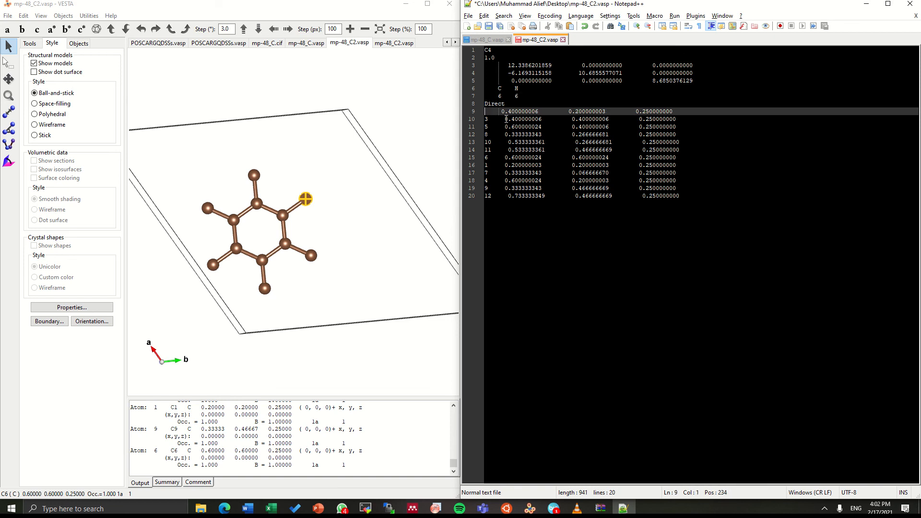
pyautogui.press('Down')
pyautogui.press('BackSpace')
pyautogui.press('Down')
pyautogui.press('End')
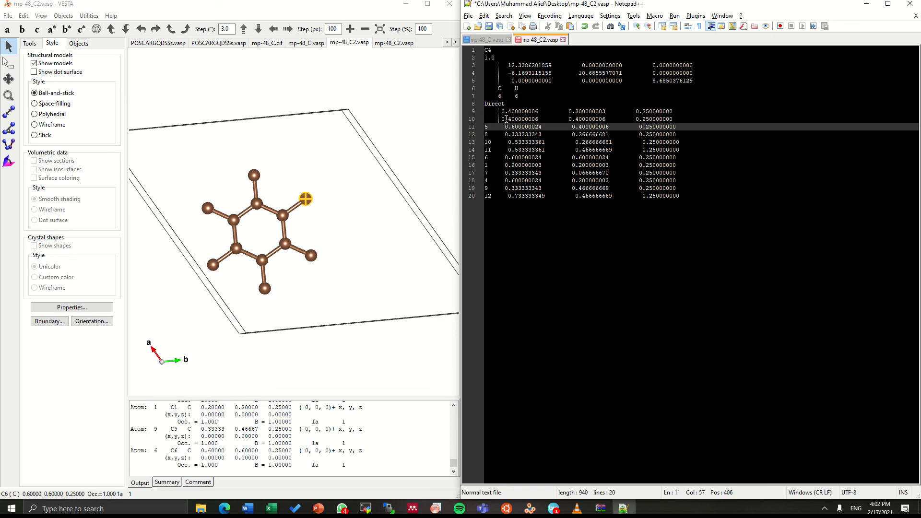
pyautogui.click(489, 127)
pyautogui.press('BackSpace')
pyautogui.click(492, 136)
pyautogui.press('BackSpace')
pyautogui.press('BackSpace')
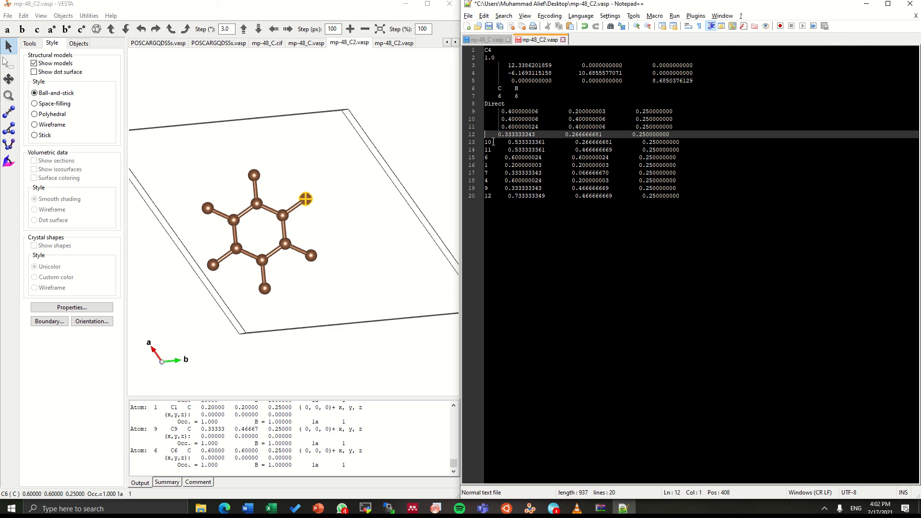
# Delete the number prefixes 10, 11 and 6 from the following coordinate rows, and realign the fourth coordinate row
pyautogui.click(492, 143)
pyautogui.press('BackSpace')
pyautogui.press('BackSpace')
pyautogui.click(492, 150)
pyautogui.press('BackSpace')
pyautogui.press('BackSpace')
pyautogui.click(492, 158)
pyautogui.press('BackSpace')
pyautogui.press('BackSpace')
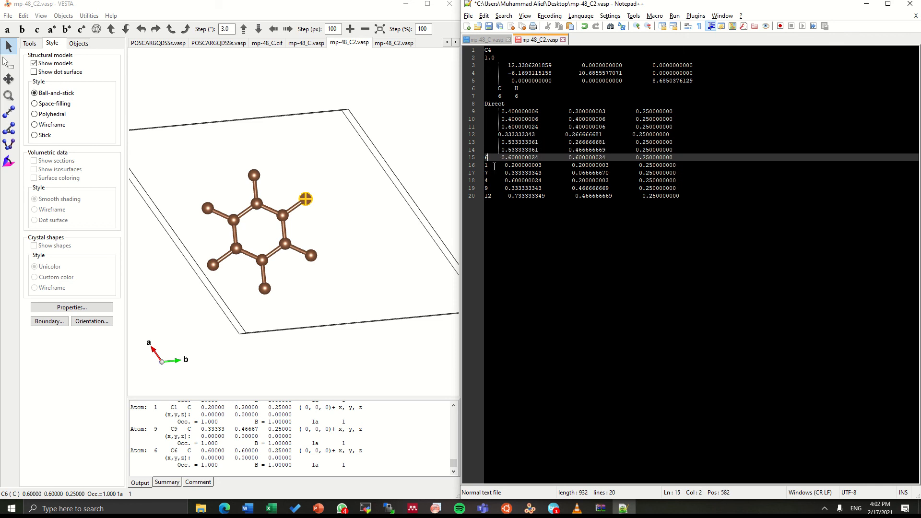
pyautogui.click(493, 138)
pyautogui.click(486, 138)
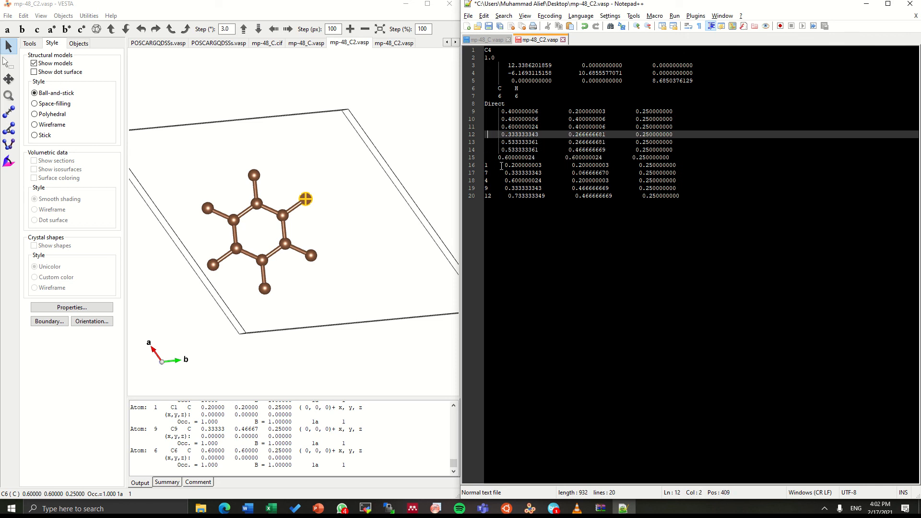
# Delete the prefixes 1, 7, 4, 9 and 12 from the last five coordinate rows, and realign the seventh row
pyautogui.click(488, 165)
pyautogui.press('BackSpace')
pyautogui.click(488, 173)
pyautogui.press('BackSpace')
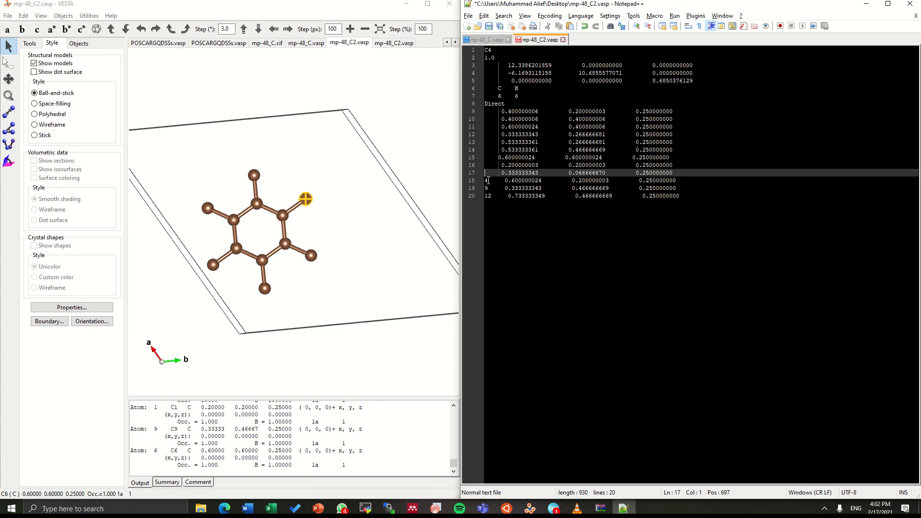
pyautogui.click(488, 181)
pyautogui.press('BackSpace')
pyautogui.click(490, 188)
pyautogui.press('BackSpace')
pyautogui.click(494, 196)
pyautogui.press('BackSpace')
pyautogui.press('BackSpace')
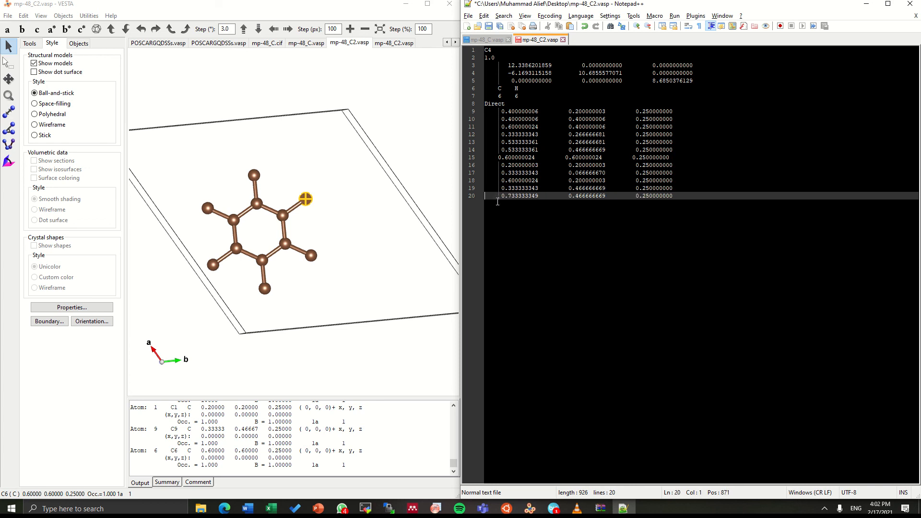
pyautogui.click(489, 158)
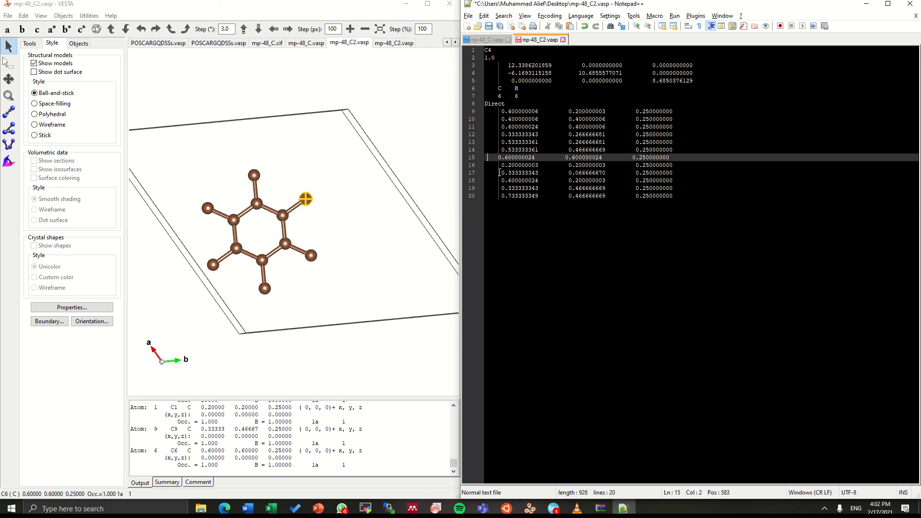
# Switch to the Desktop folder in File Explorer and load the edited mp-48_C2.vasp into VESTA
pyautogui.hotkey('alt', 'Tab')
pyautogui.press('Tab')
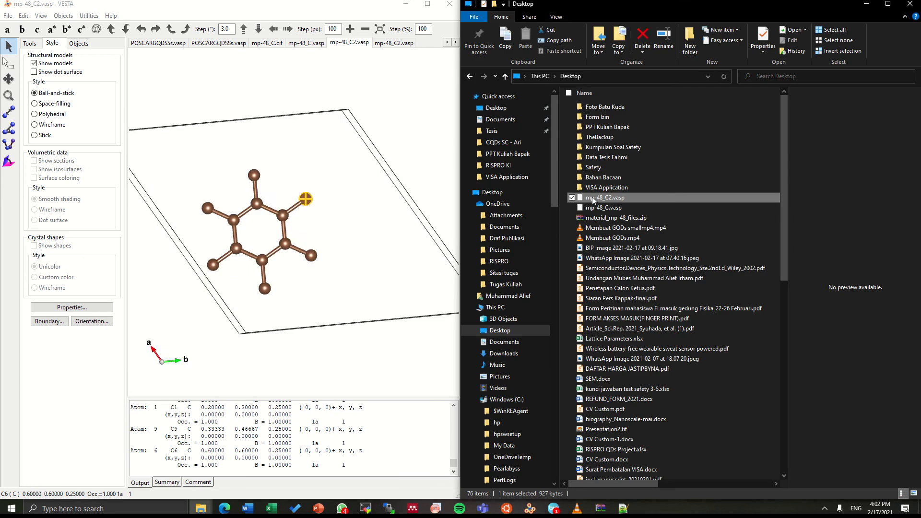
pyautogui.moveTo(595, 198); pyautogui.dragTo(360, 208)
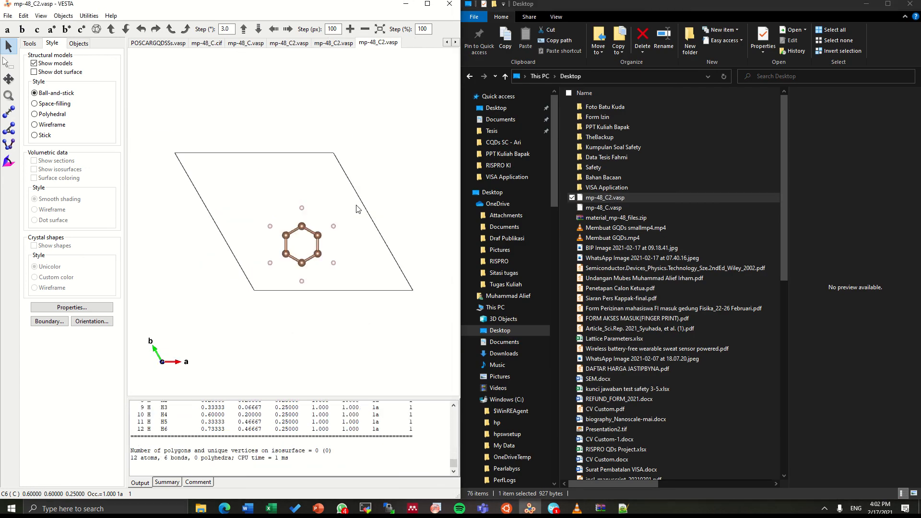
# Inspect the uppermost hydrogen atom and its neighbouring carbon atom in the reloaded structure, leaving both unselected
pyautogui.scroll(1, 361, 305)
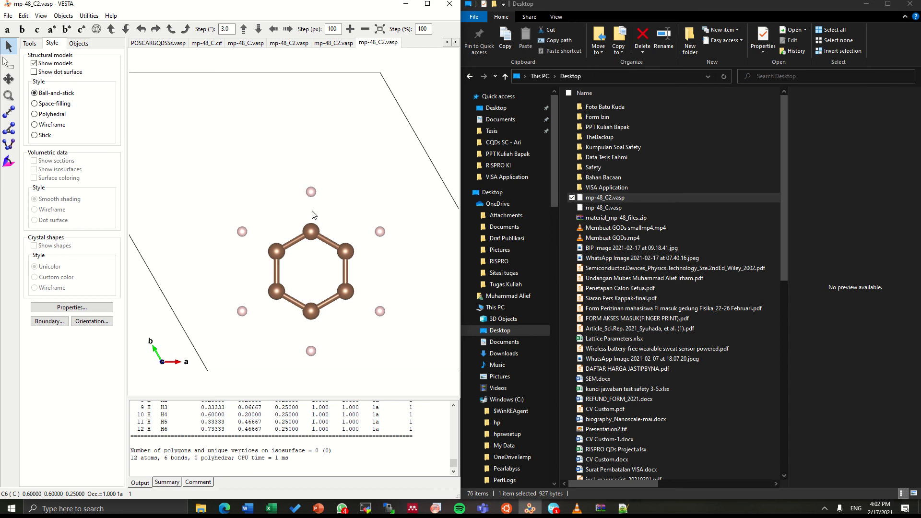
pyautogui.click(311, 192)
pyautogui.keyDown('shift'); pyautogui.click(311, 232); pyautogui.keyUp('shift')
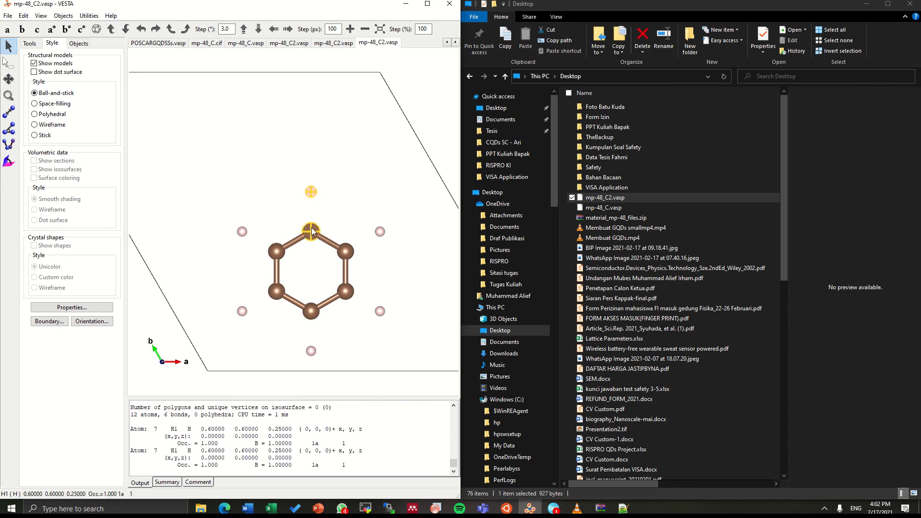
pyautogui.click(165, 221)
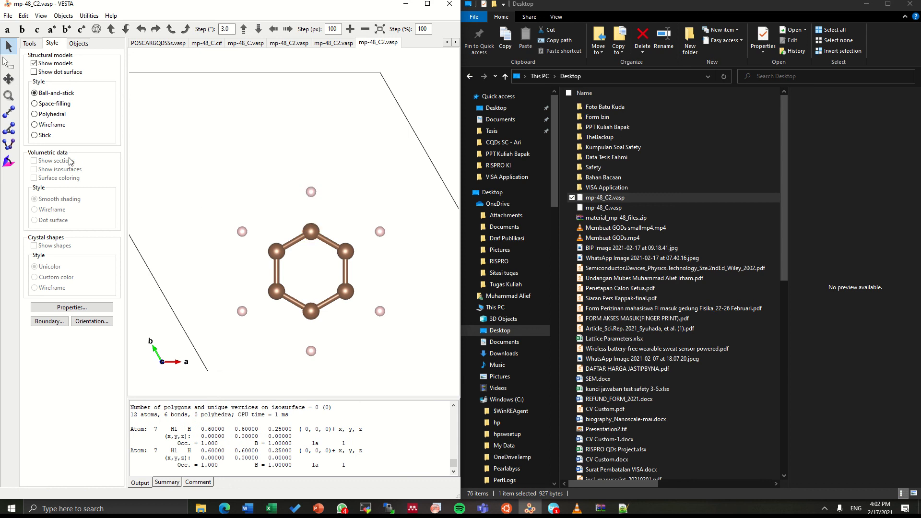
# Measure the distance between the uppermost hydrogen atom and its neighbouring carbon atom
pyautogui.click(9, 111)
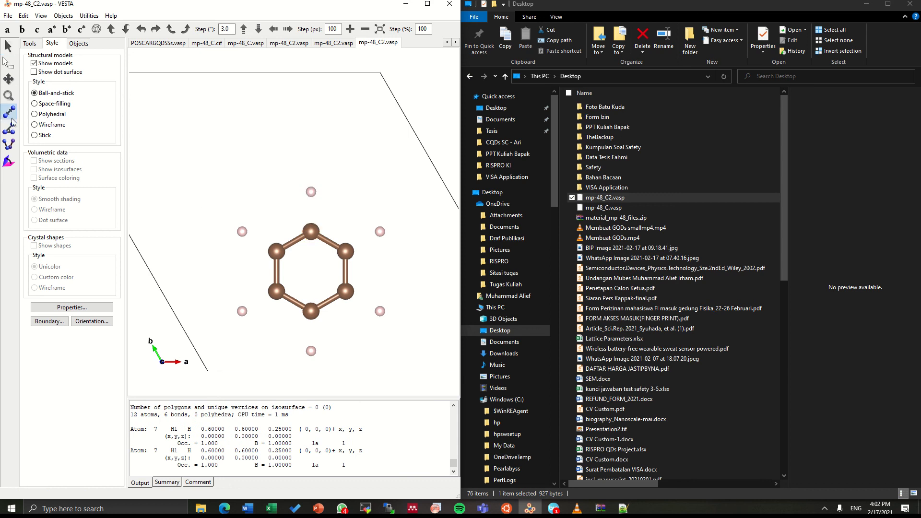
pyautogui.click(311, 191)
pyautogui.click(311, 231)
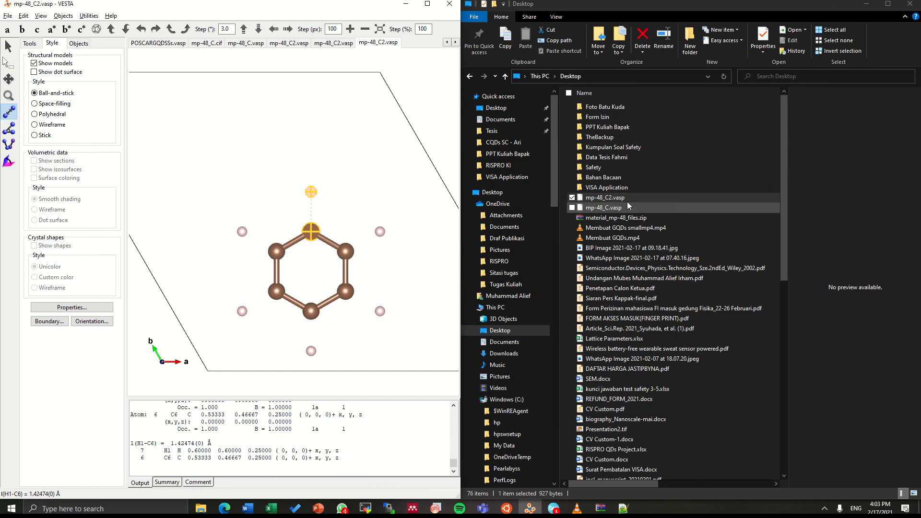
# Open mp-48_C2.vasp from the Desktop in Notepad++, and select only the uppermost hydrogen in VESTA to read its coordinates
pyautogui.rightClick(624, 197)
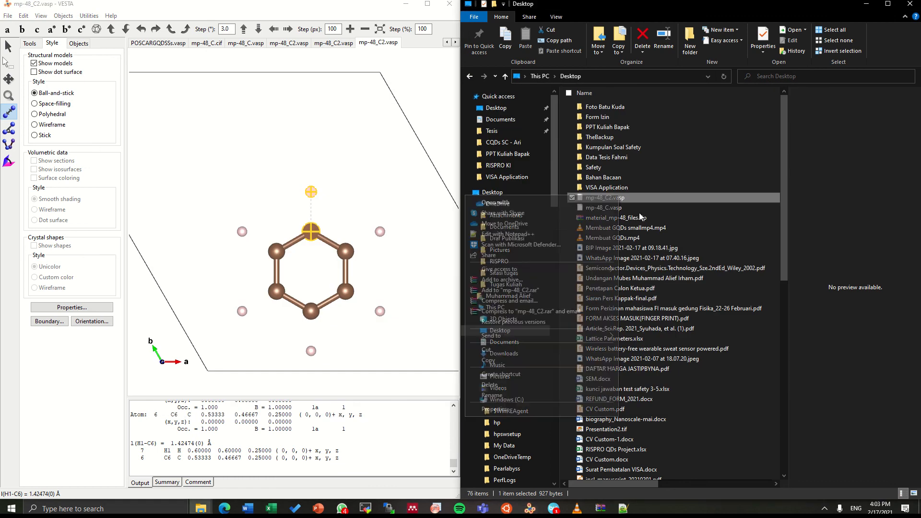
pyautogui.click(599, 234)
pyautogui.click(584, 135)
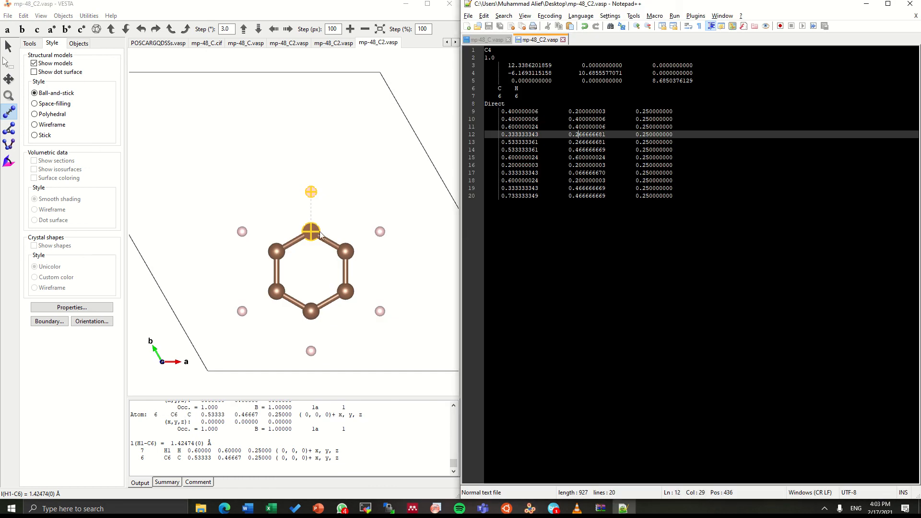
pyautogui.click(402, 233)
pyautogui.tripleClick(312, 195)
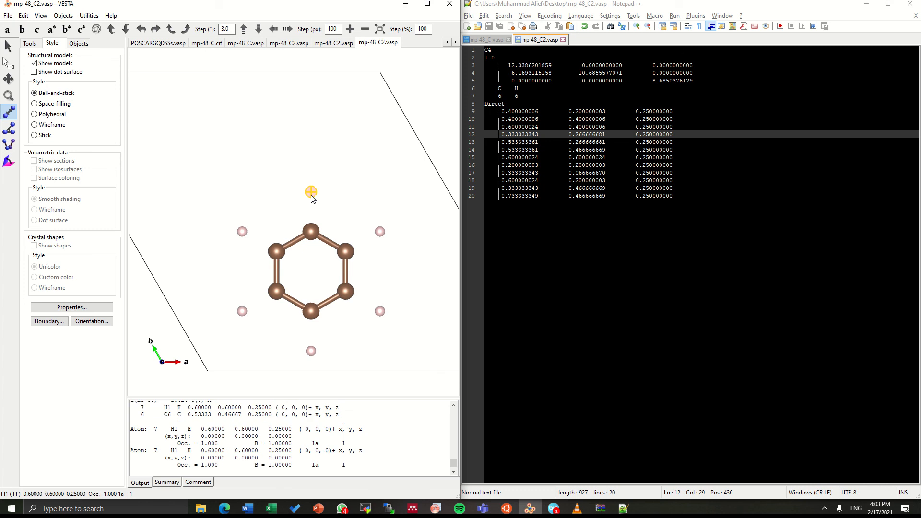
# Set the first two coordinates of the first hydrogen row (line 15) to 0.500000024 in mp-48_C2.vasp and save the file
pyautogui.click(698, 137)
pyautogui.press('Up')
pyautogui.press('Up')
pyautogui.press('Up')
pyautogui.press('Down')
pyautogui.press('Down')
pyautogui.press('Down')
pyautogui.press('Down')
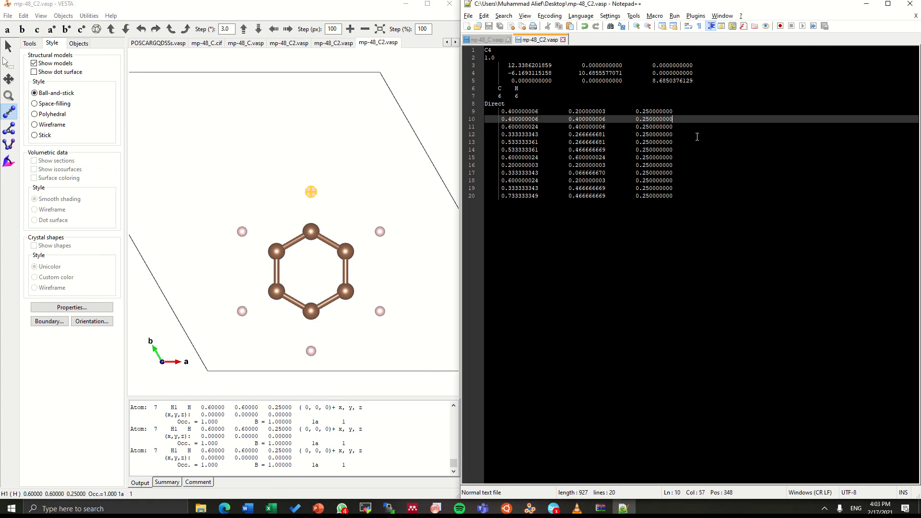
pyautogui.press('Down')
pyautogui.press('Down')
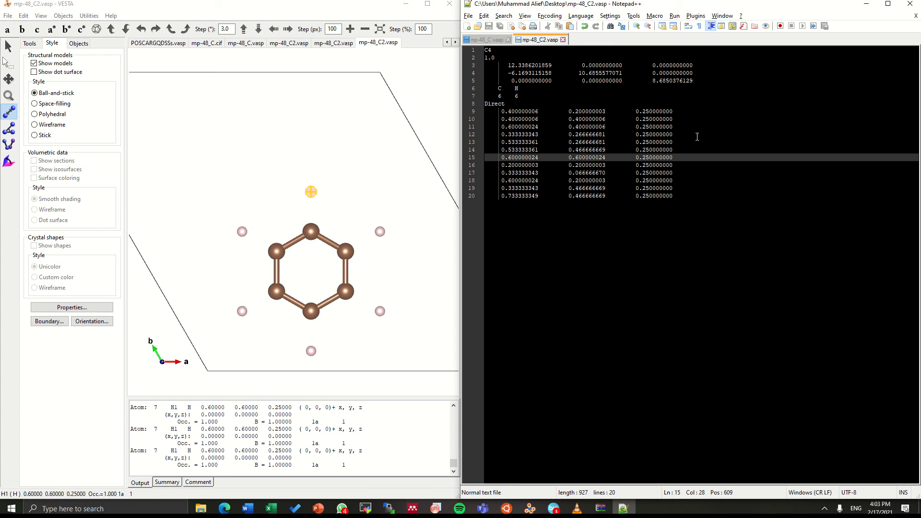
pyautogui.press('BackSpace')
pyautogui.write('5')
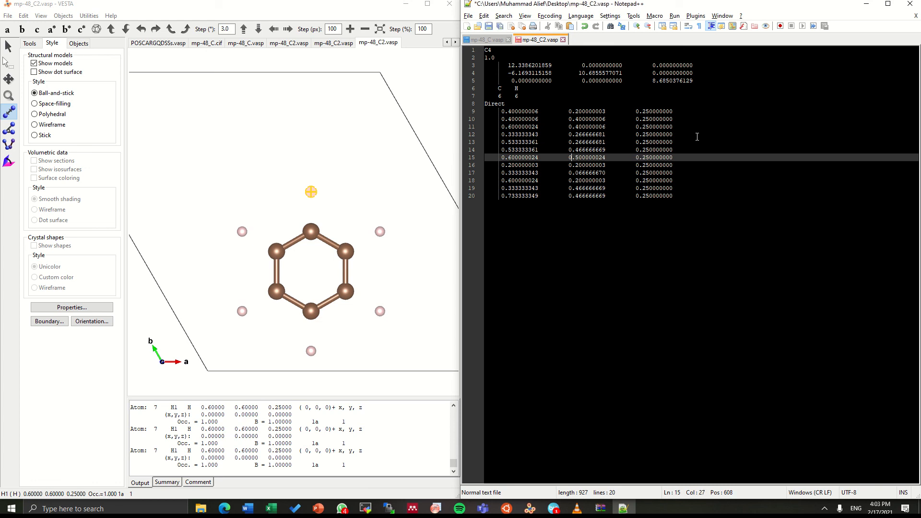
pyautogui.hotkey('ctrl', 'Left')
pyautogui.hotkey('ctrl', 'Left')
pyautogui.press('BackSpace')
pyautogui.write('5')
pyautogui.hotkey('ctrl', 's')
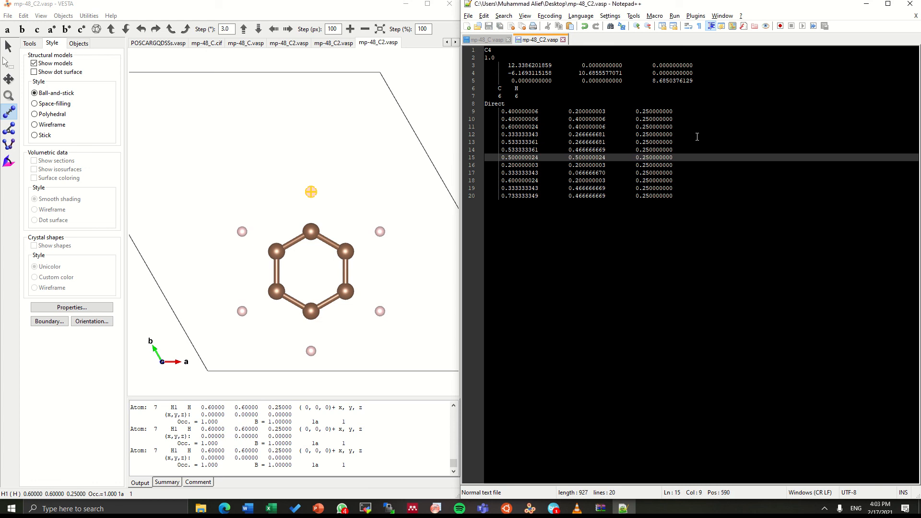
# Switch to File Explorer, load the saved mp-48_C2.vasp into VESTA and inspect the shifted hydrogen atom
pyautogui.hotkey('alt', 'Tab')
pyautogui.hotkey('alt', 'Tab')
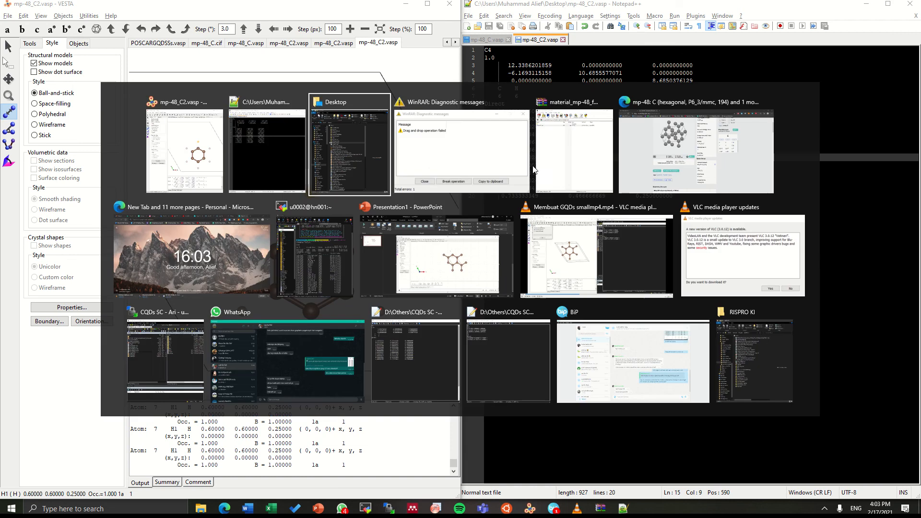
pyautogui.moveTo(590, 200); pyautogui.dragTo(309, 192)
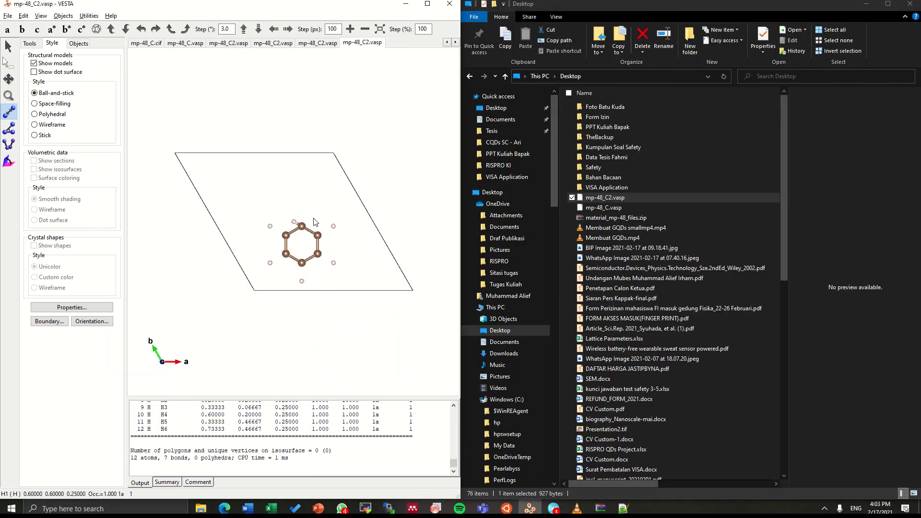
pyautogui.scroll(4, 301, 226)
pyautogui.click(295, 220)
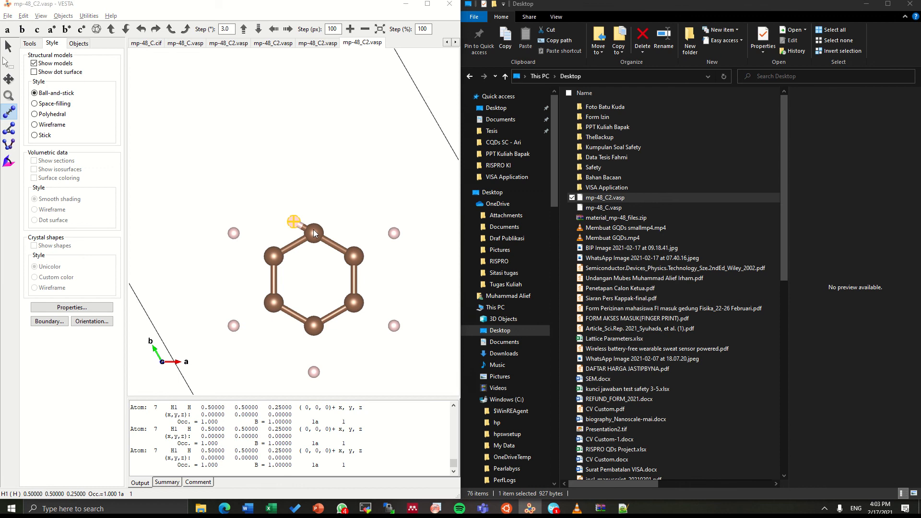
# Switch to Notepad++ and set line 15's first coordinate to 0.600000024 and its second to 0.560000024
pyautogui.hotkey('alt', 'Tab')
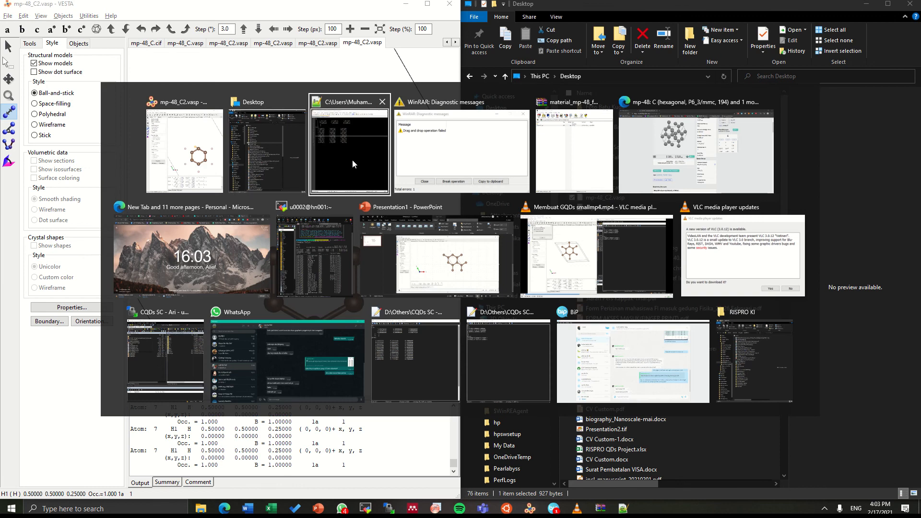
pyautogui.click(352, 160)
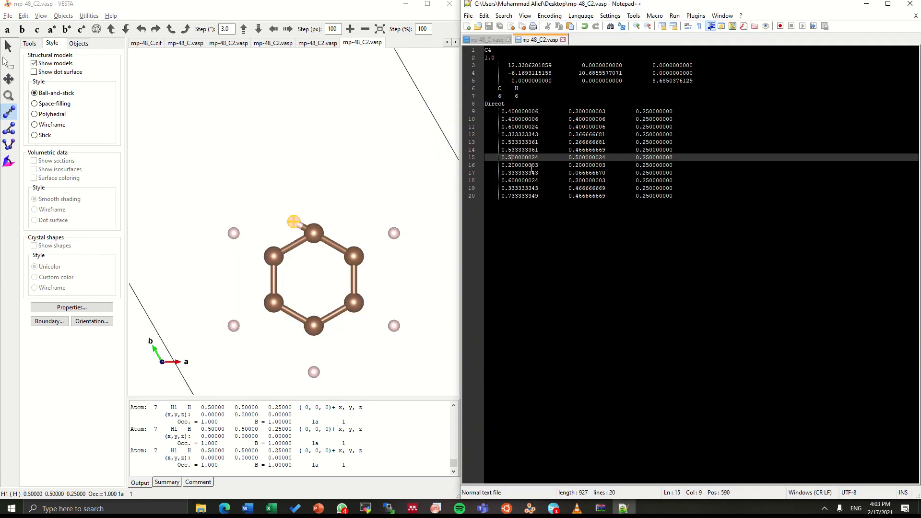
pyautogui.press('BackSpace')
pyautogui.write('6')
pyautogui.hotkey('ctrl', 'Right')
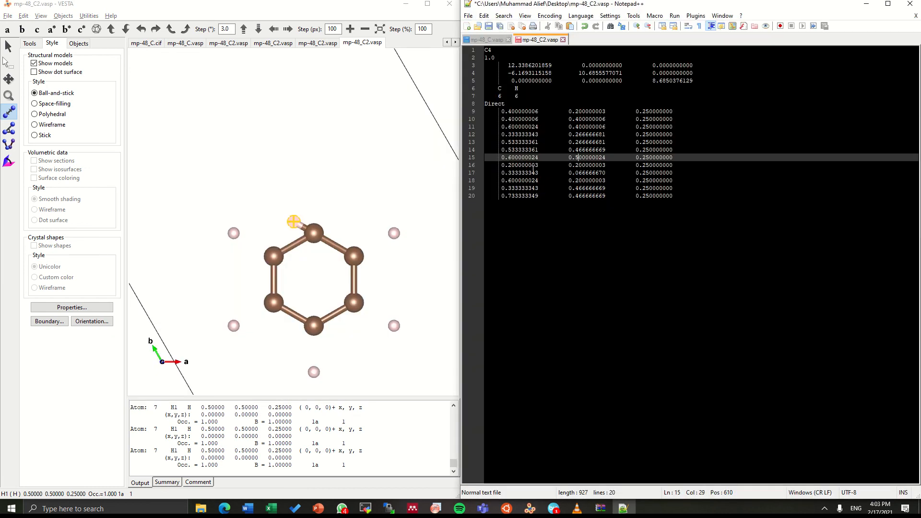
pyautogui.press('Delete')
pyautogui.write('6')
# Return to the previously loaded mp-48_C2.vasp structure in VESTA and clear its atom selection
pyautogui.click(314, 48)
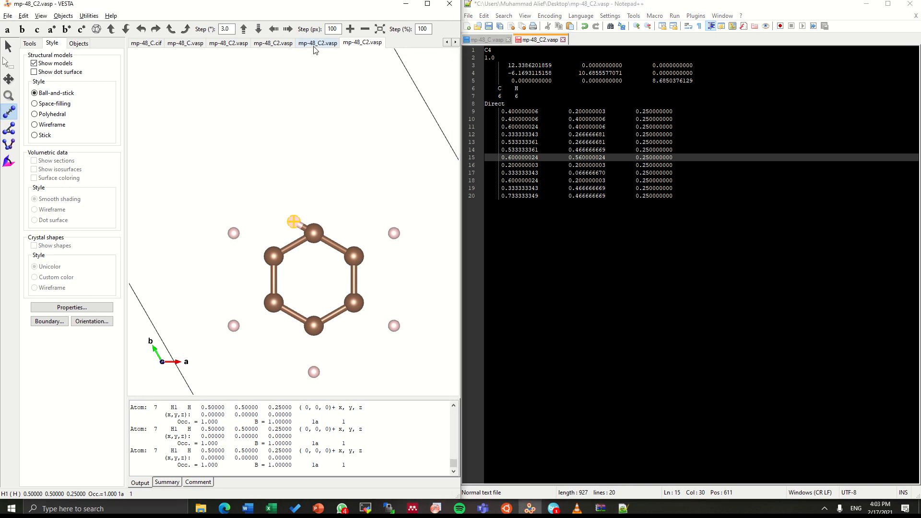
pyautogui.click(311, 232)
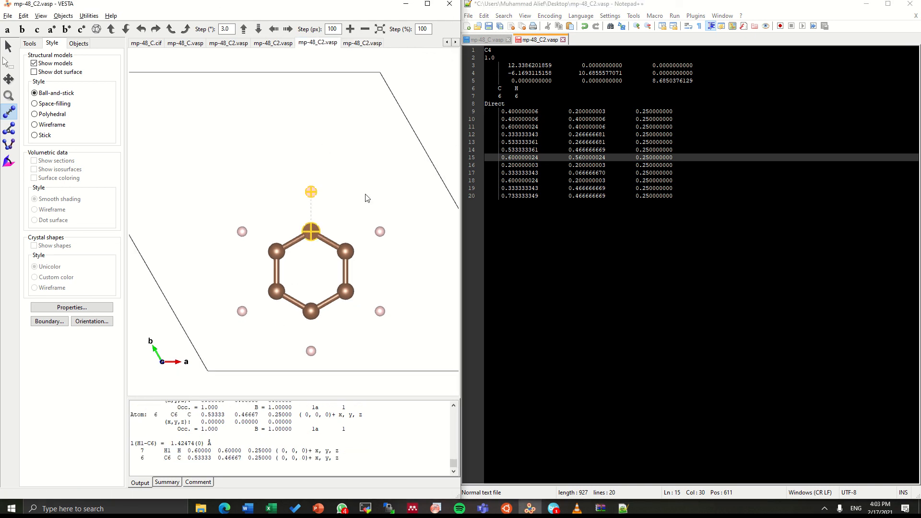
pyautogui.click(367, 197)
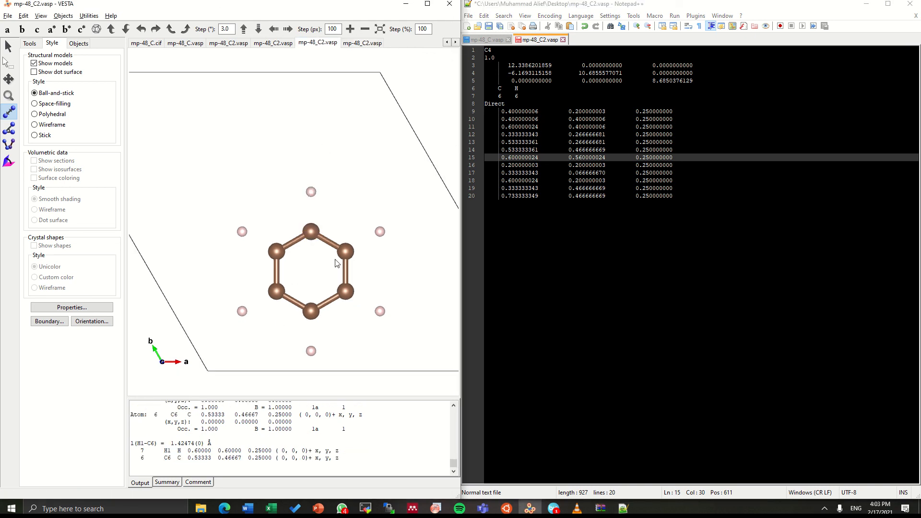
# Create a blank Excel workbook and place its window side by side with VESTA
pyautogui.click(270, 508)
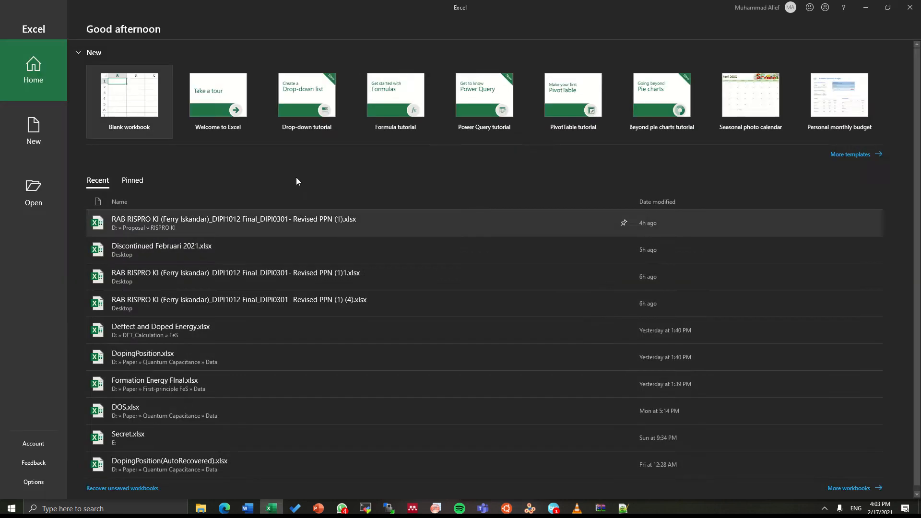
pyautogui.click(163, 93)
pyautogui.press('super+Right')
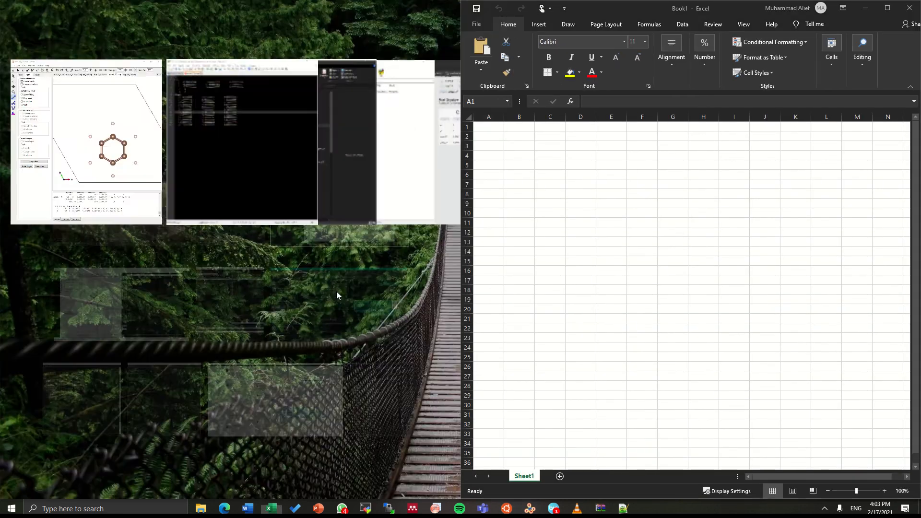
pyautogui.click(337, 291)
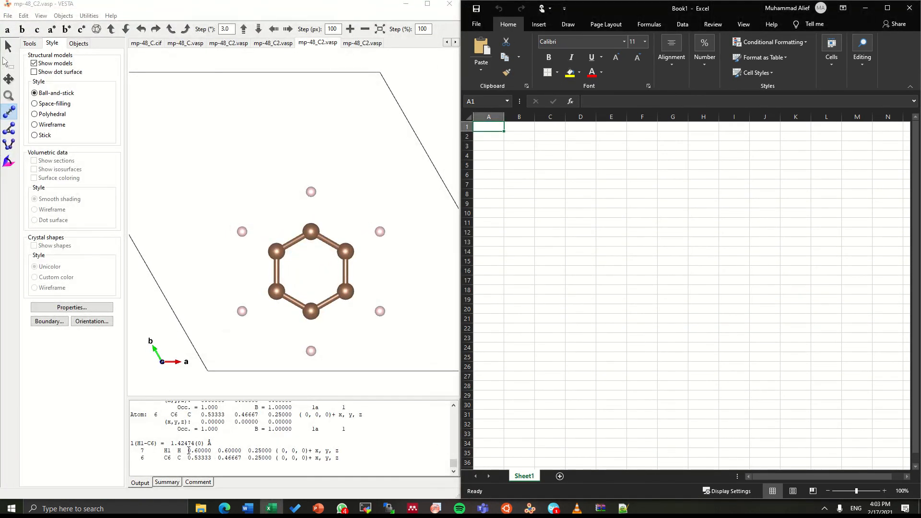
# Look up the uppermost hydrogen's first two coordinates in VESTA's output and enter 0.6 in both B2 and C2 of the workbook
pyautogui.click(226, 451)
pyautogui.moveTo(238, 451); pyautogui.dragTo(188, 452)
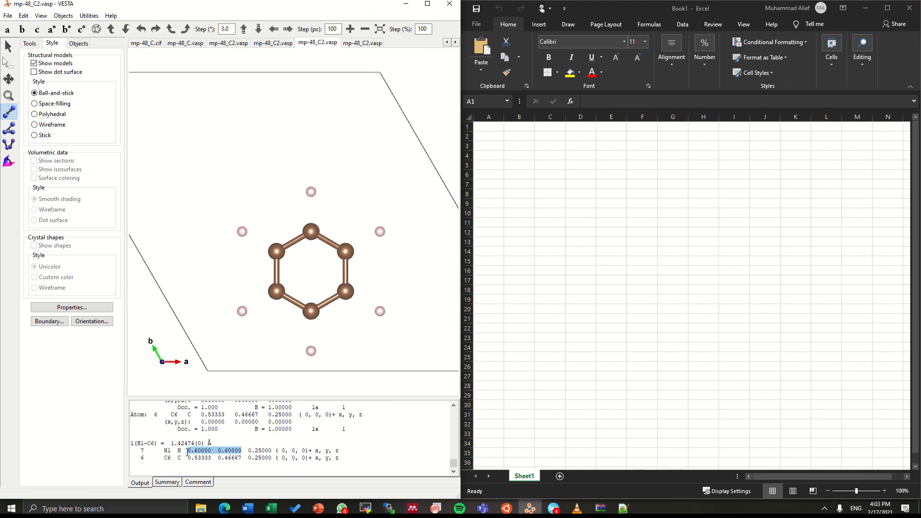
pyautogui.click(513, 137)
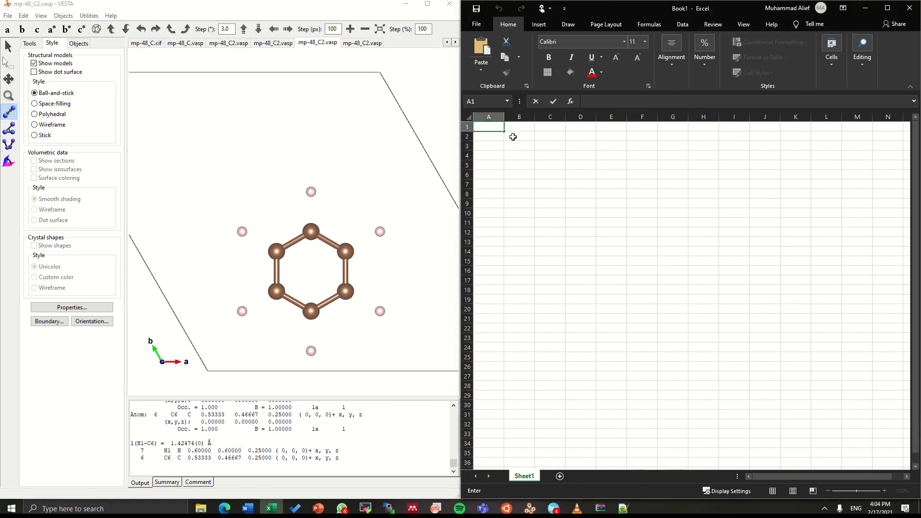
pyautogui.click(513, 137)
pyautogui.write('0.6')
pyautogui.press('Return')
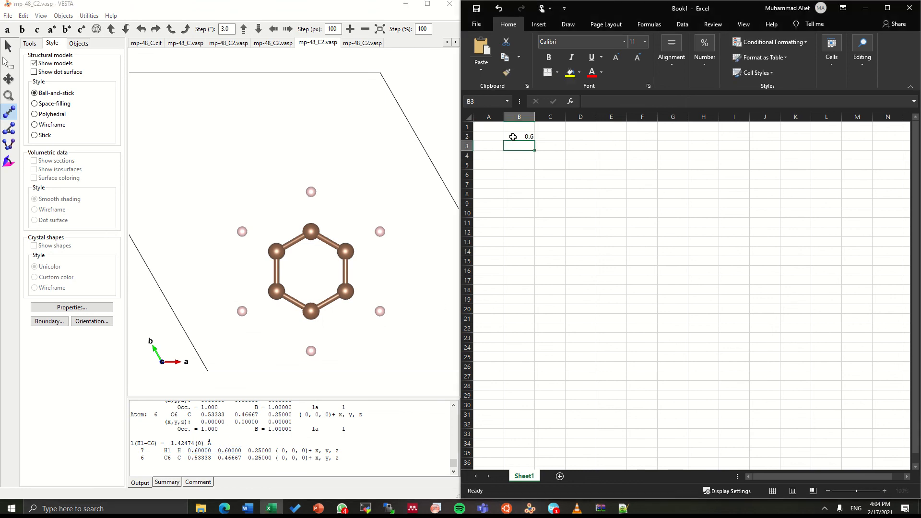
pyautogui.write('0.')
pyautogui.press('Right')
pyautogui.press('Up')
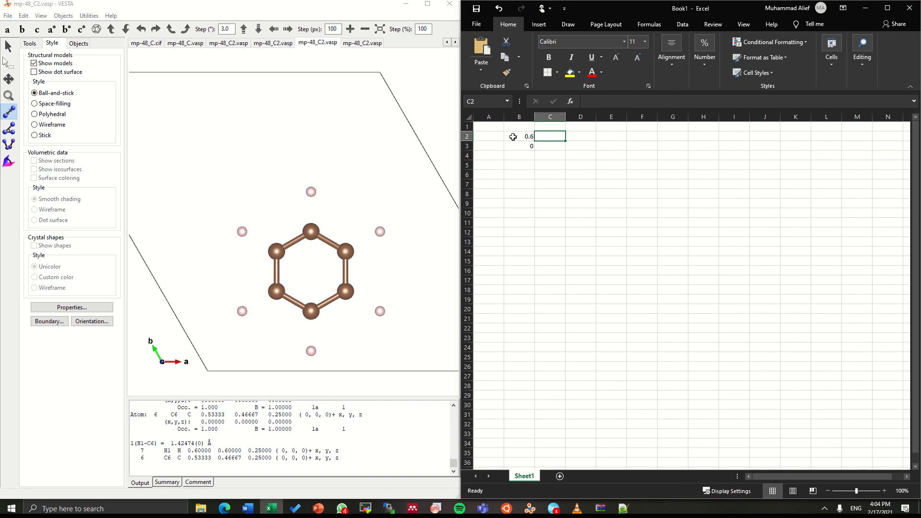
pyautogui.write('0.6')
pyautogui.press('Return')
# Enter the neighbouring carbon's coordinates in the row below, 0.53 in B3 and 0.46 in C3
pyautogui.press('Left')
pyautogui.write('0.')
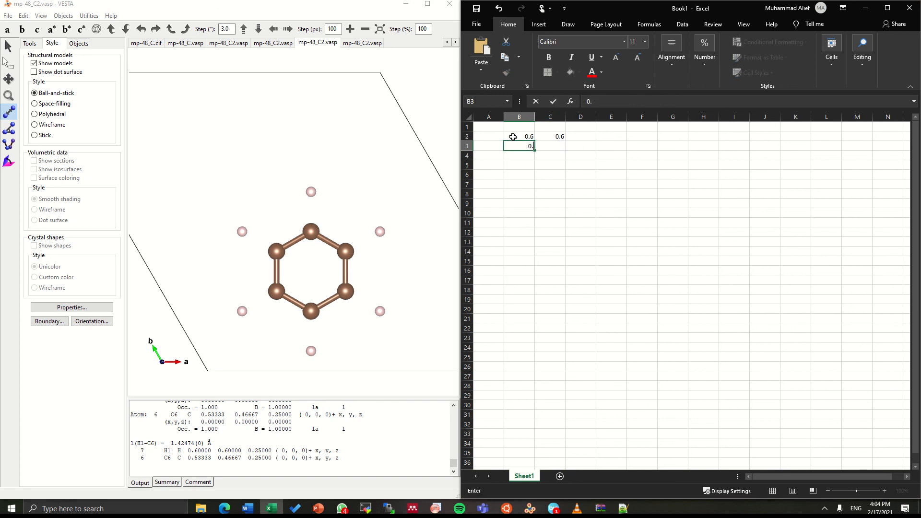
pyautogui.write('53')
pyautogui.press('Right')
pyautogui.write('0.')
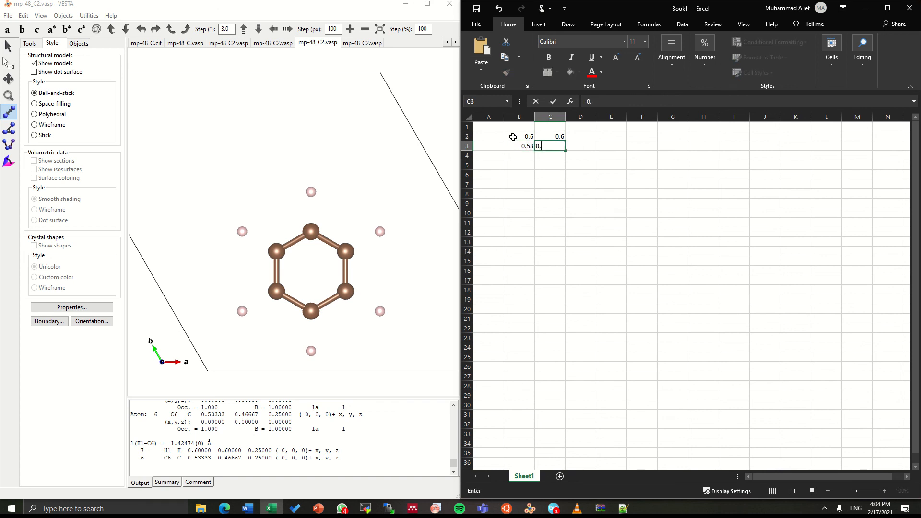
pyautogui.write('46')
pyautogui.press('Return')
# Calculate the difference between the first coordinates in B4 with the formula =B2-B3
pyautogui.press('Left')
pyautogui.write('=')
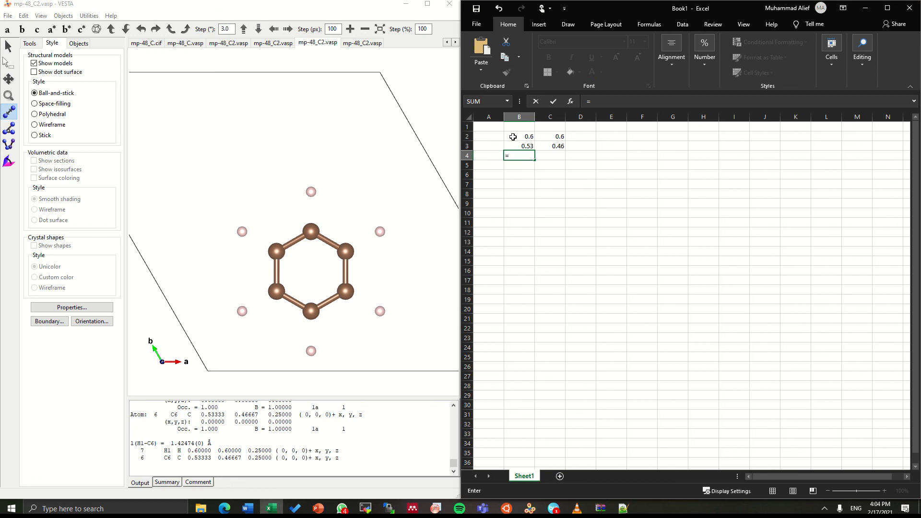
pyautogui.press('Up')
pyautogui.press('Up')
pyautogui.write('-')
pyautogui.press('Up')
pyautogui.press('Return')
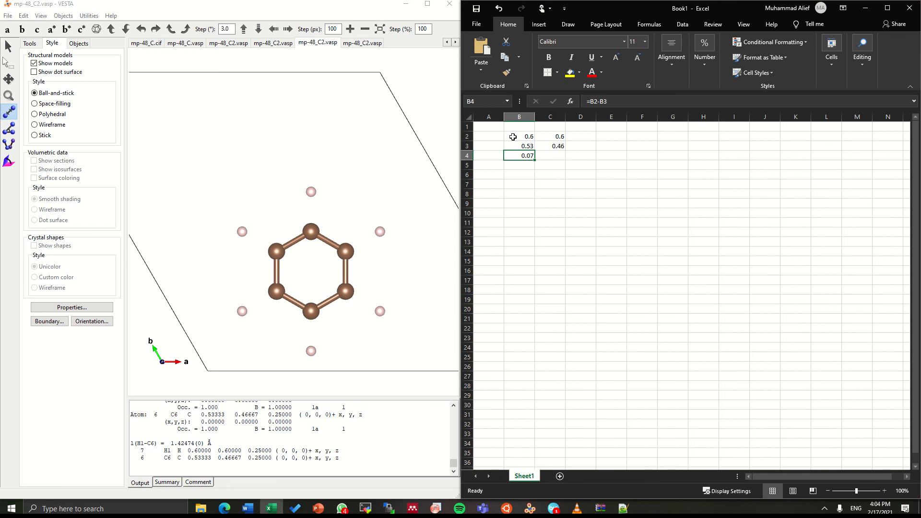
# Replace the formula in B4 with 0.55 as the hydrogen's trial first coordinate
pyautogui.write('0.55')
pyautogui.press('Return')
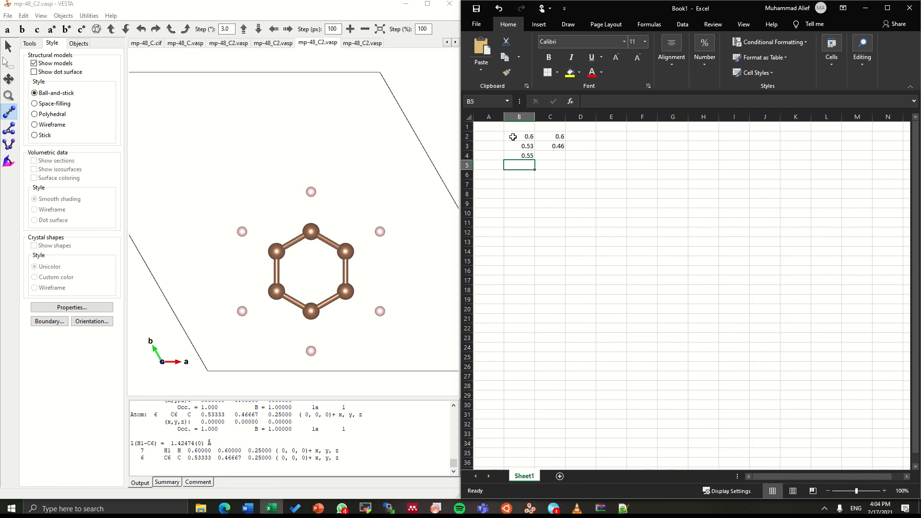
pyautogui.press('Right')
pyautogui.press('Down')
pyautogui.press('Up')
pyautogui.press('Up')
pyautogui.press('Left')
pyautogui.press('Right')
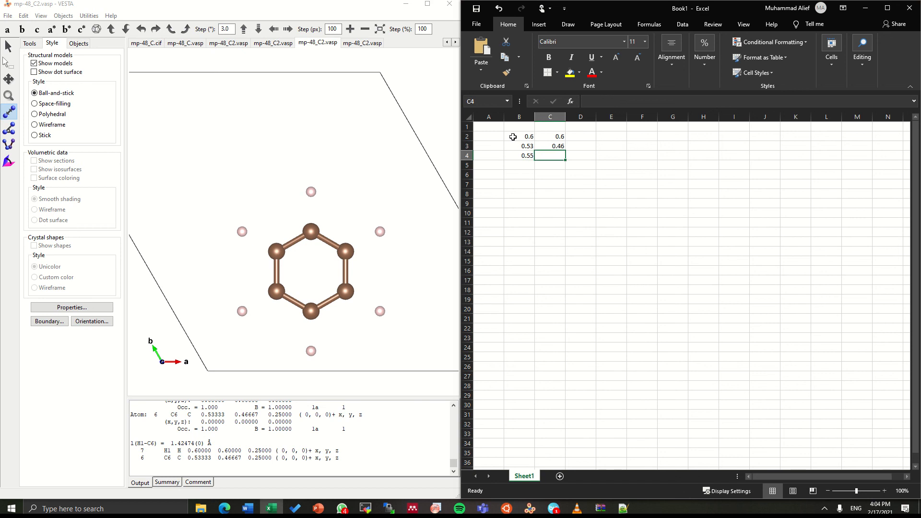
# Calculate the trial coordinate's shift from the original hydrogen position in A4 with the formula =B4-B2
pyautogui.press('Left')
pyautogui.press('Left')
pyautogui.write('=')
pyautogui.press('Left')
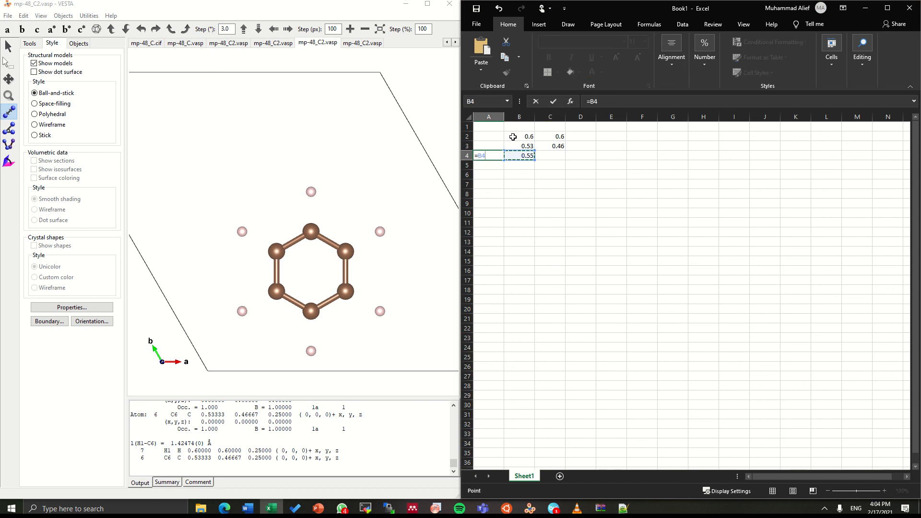
pyautogui.write('-')
pyautogui.press('Up')
pyautogui.press('Up')
pyautogui.press('Right')
pyautogui.press('Return')
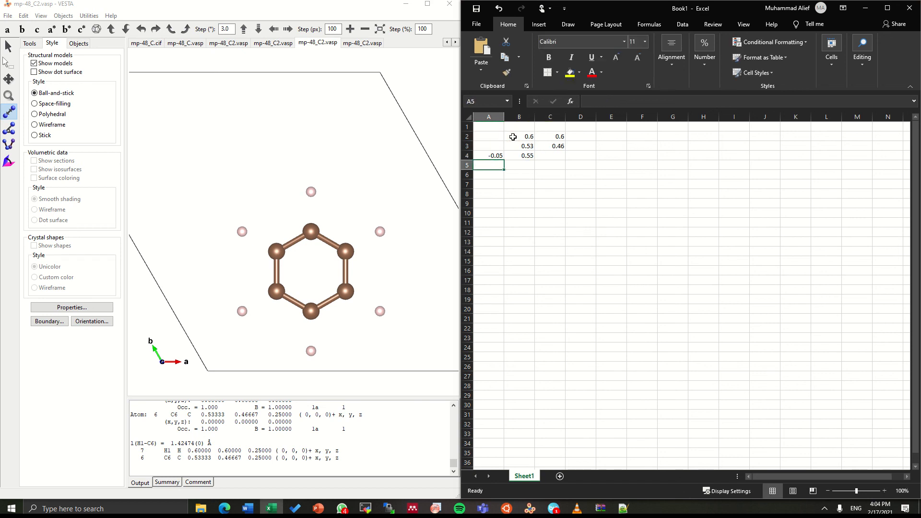
pyautogui.write('=')
pyautogui.press('Up')
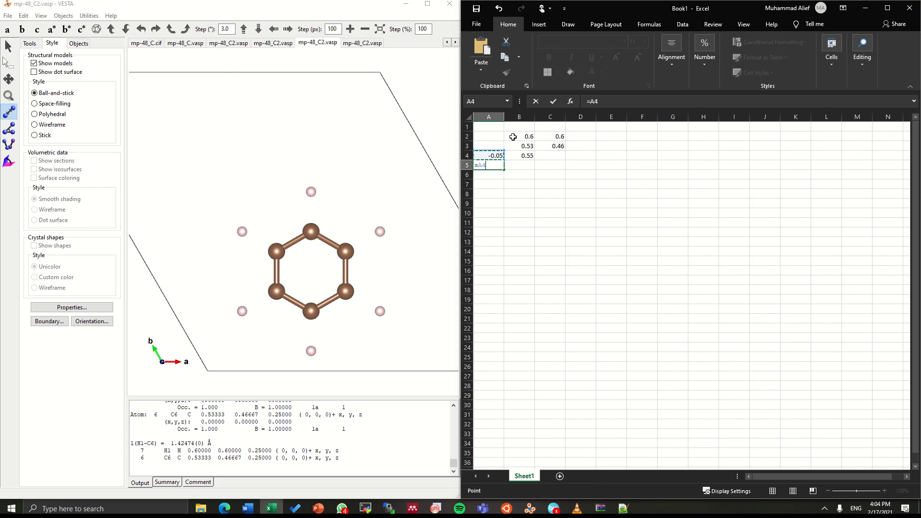
pyautogui.press('Escape')
pyautogui.press('Up')
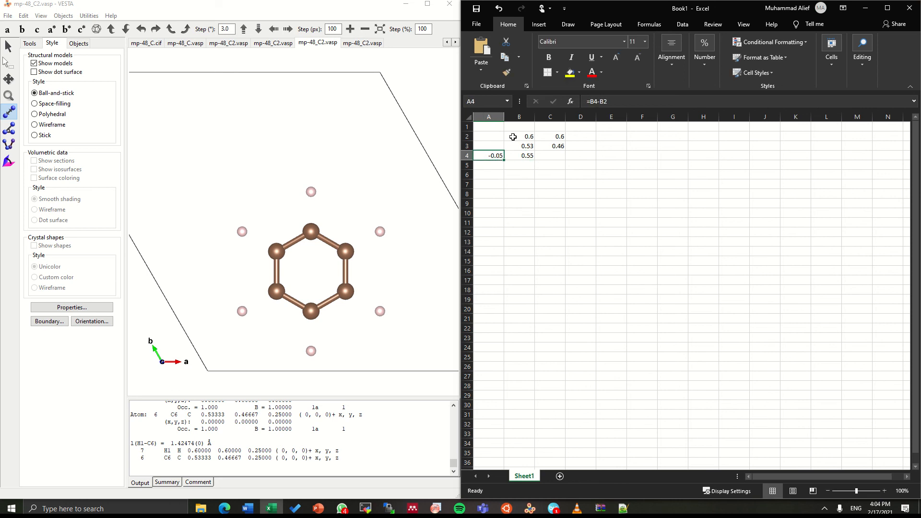
pyautogui.press('Right')
pyautogui.press('Right')
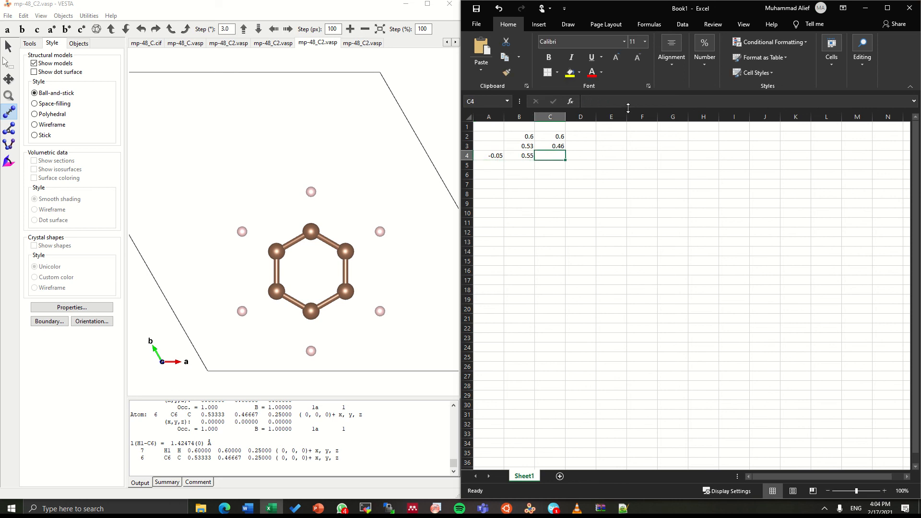
pyautogui.press('Left')
pyautogui.press('Up')
pyautogui.press('Left')
pyautogui.press('Right')
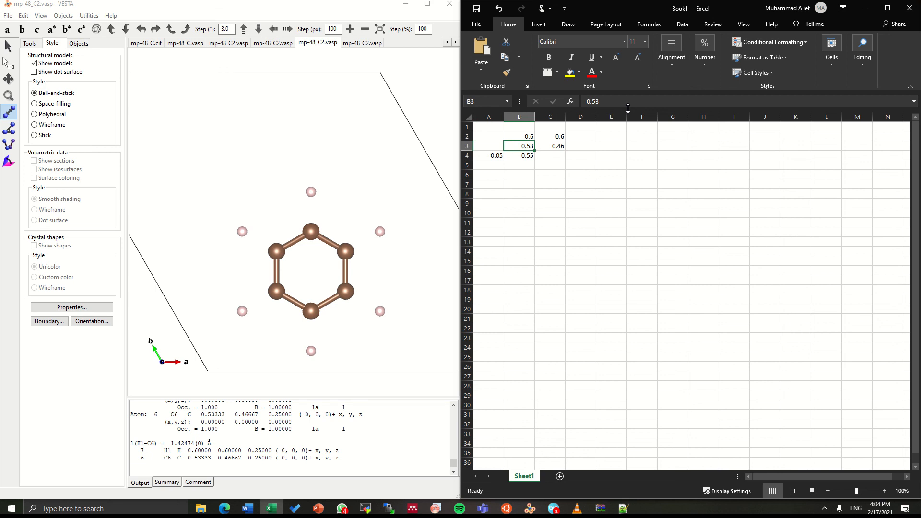
pyautogui.press('Right')
pyautogui.press('Left')
pyautogui.press('Left')
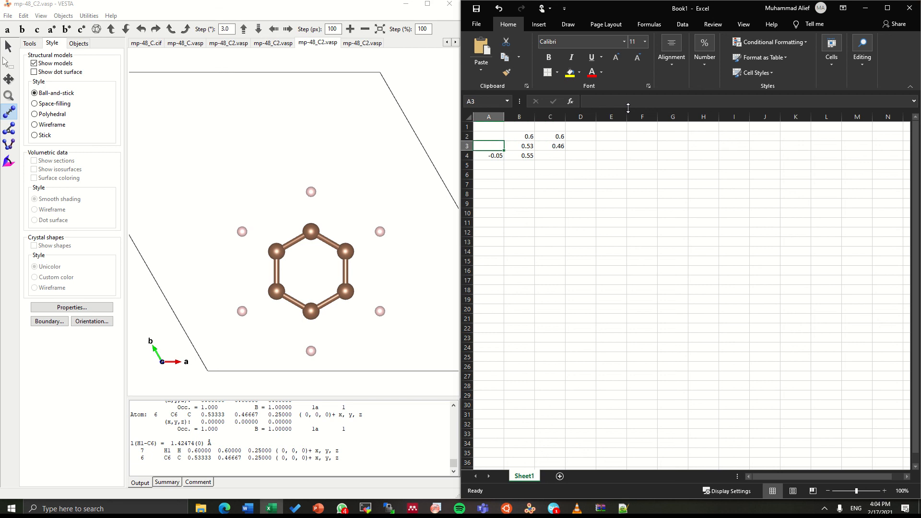
pyautogui.press('Right')
pyautogui.press('Left')
pyautogui.press('Right')
pyautogui.press('Left')
pyautogui.press('Right')
pyautogui.press('Left')
pyautogui.write('=')
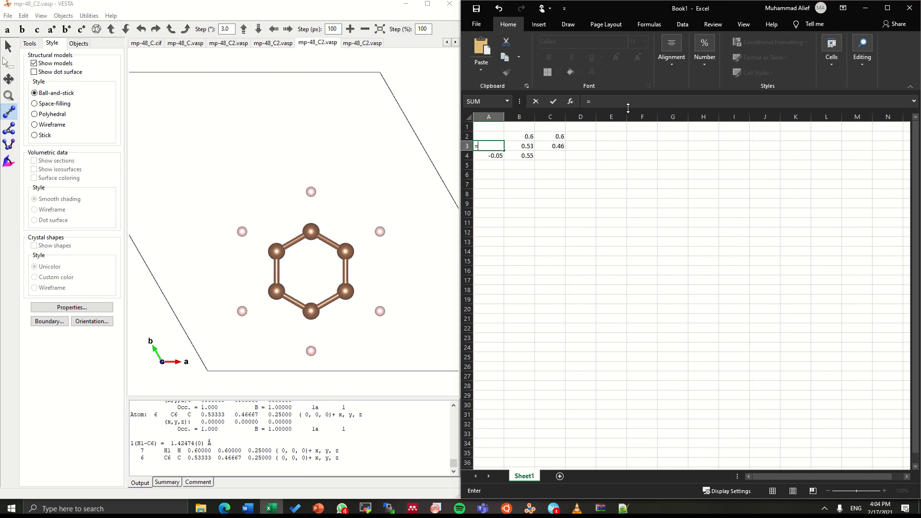
pyautogui.press('BackSpace')
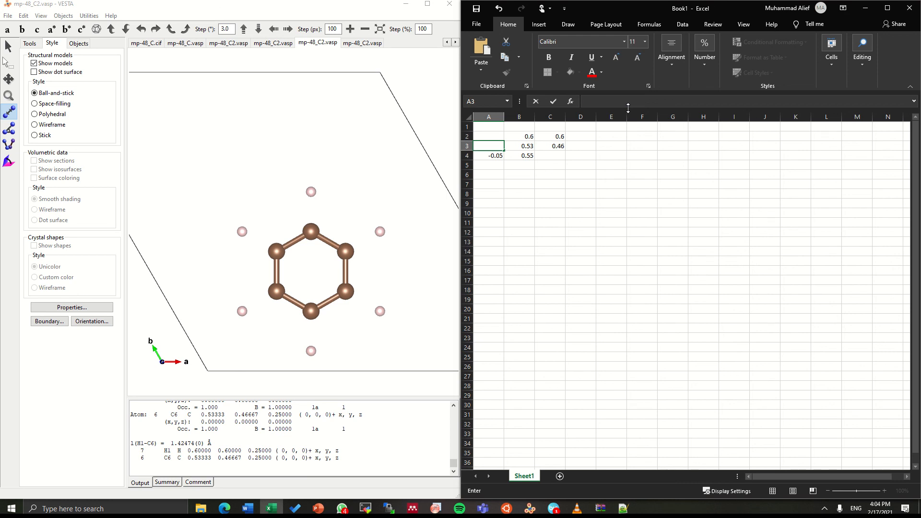
# Clear the shift in A4 and calculate the ratio of the carbon's to the hydrogen's first coordinate in A3 with =B3/B2
pyautogui.press('Down')
pyautogui.press('Delete')
pyautogui.press('Up')
pyautogui.write('=')
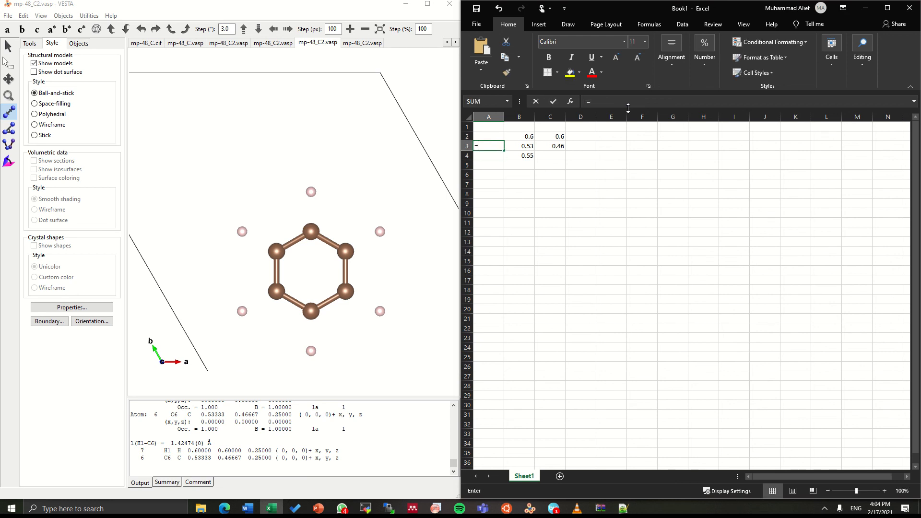
pyautogui.press('Right')
pyautogui.write('/')
pyautogui.press('Right')
pyautogui.press('Up')
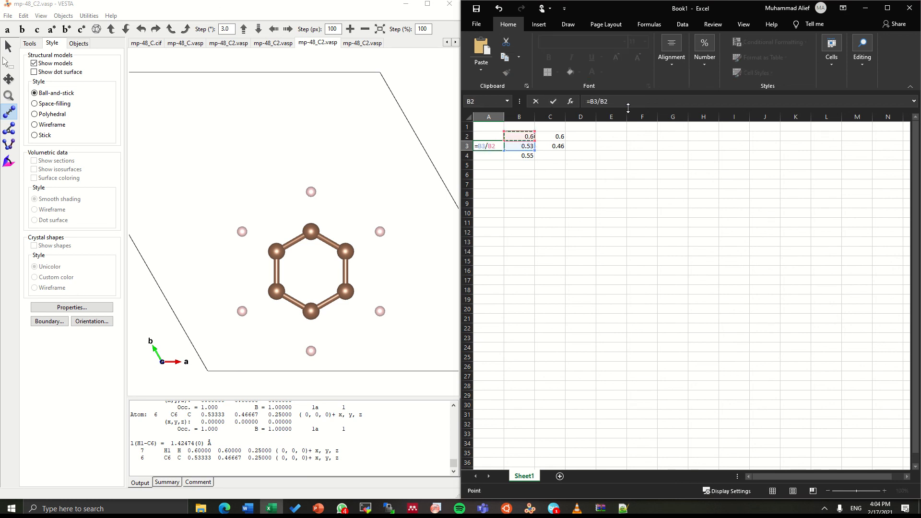
pyautogui.hotkey('ctrl', 'Return')
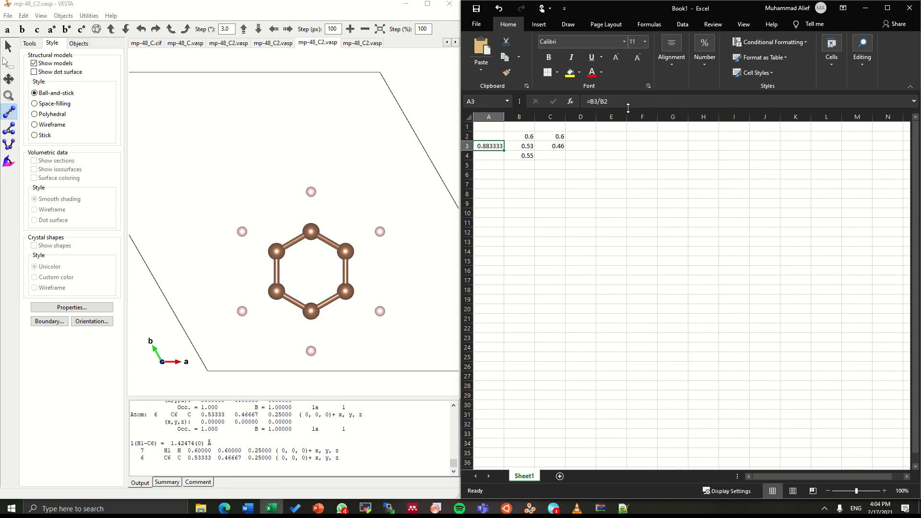
# Replace the ratio in A3 with the first-coordinate difference between carbon and hydrogen, using the formula =B3-B2
pyautogui.press('Delete')
pyautogui.write('=')
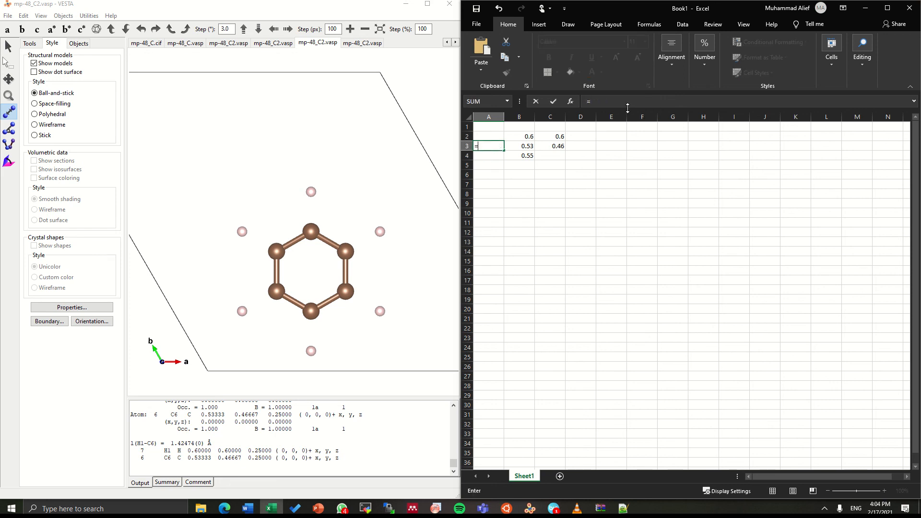
pyautogui.press('Right')
pyautogui.write('-')
pyautogui.press('Up')
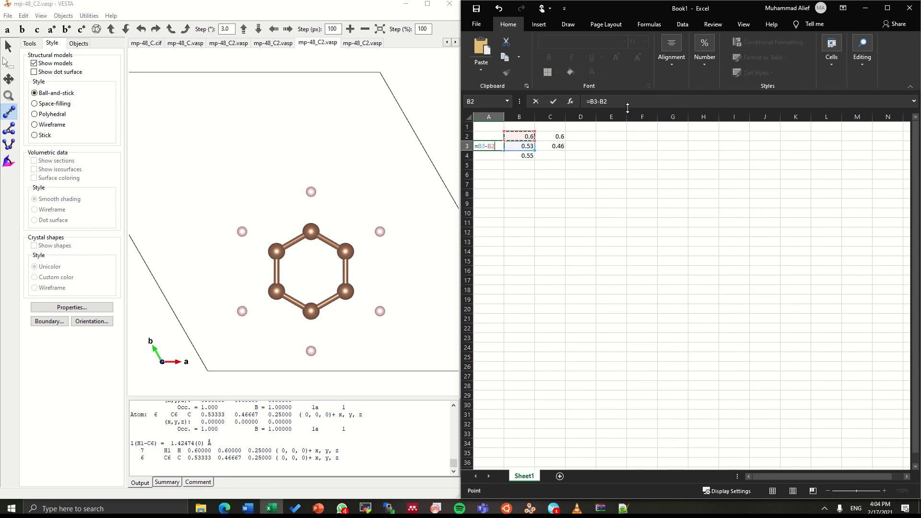
pyautogui.write('\\')
pyautogui.press('BackSpace')
pyautogui.press('Return')
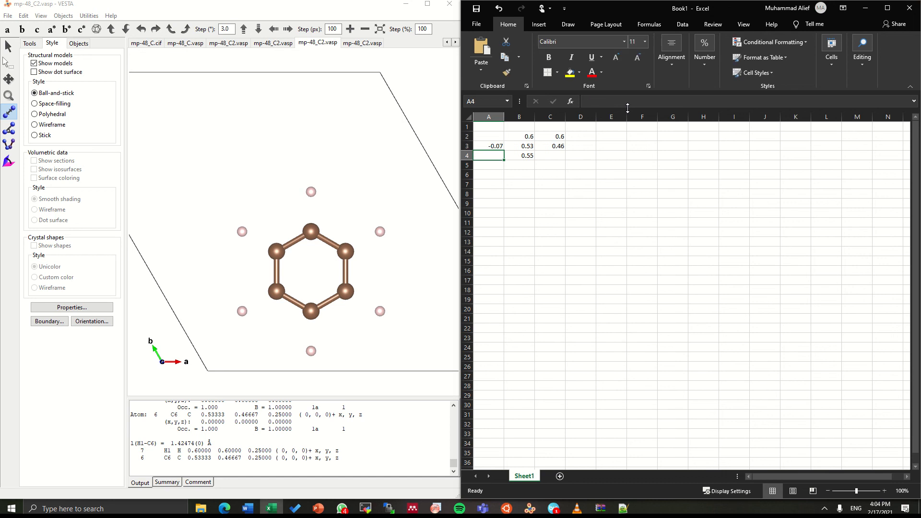
# Re-enter the trial coordinate's shift from the hydrogen position in A4 with the formula =B4-B2
pyautogui.press('Up')
pyautogui.press('Down')
pyautogui.write('=')
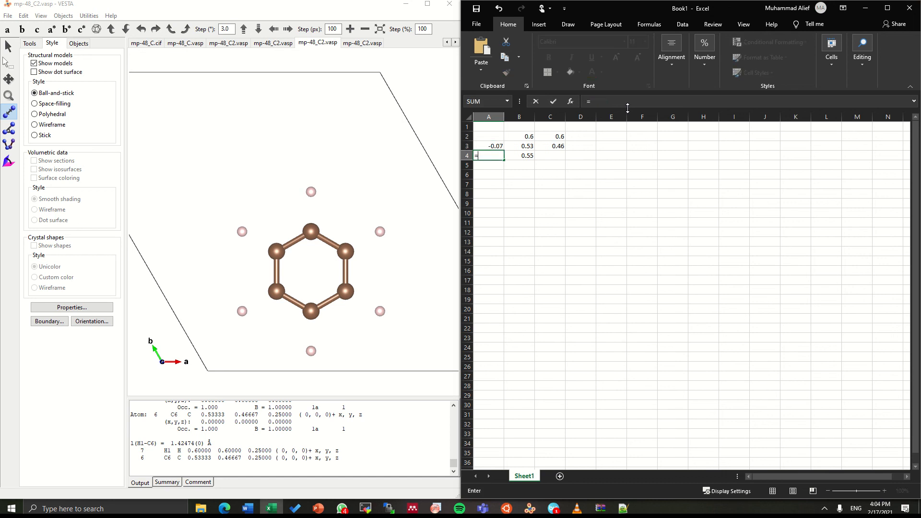
pyautogui.press('Right')
pyautogui.write('B2')
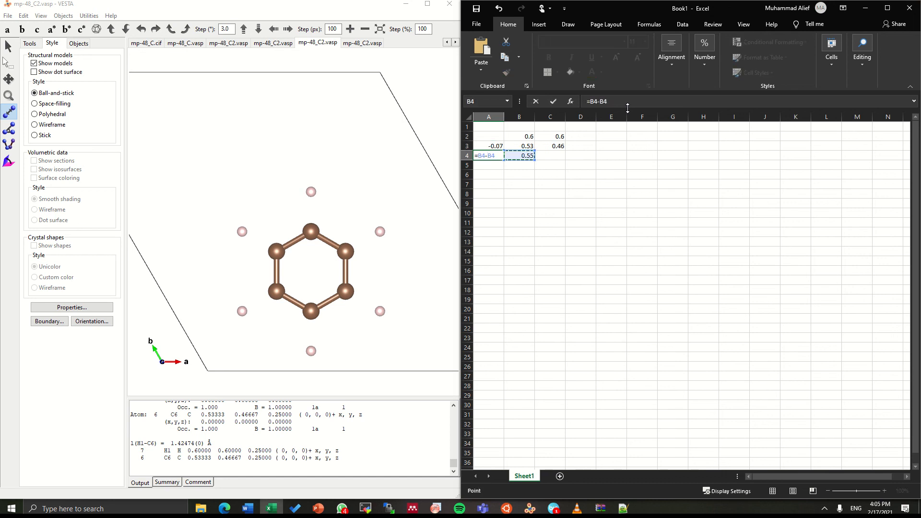
pyautogui.press('Return')
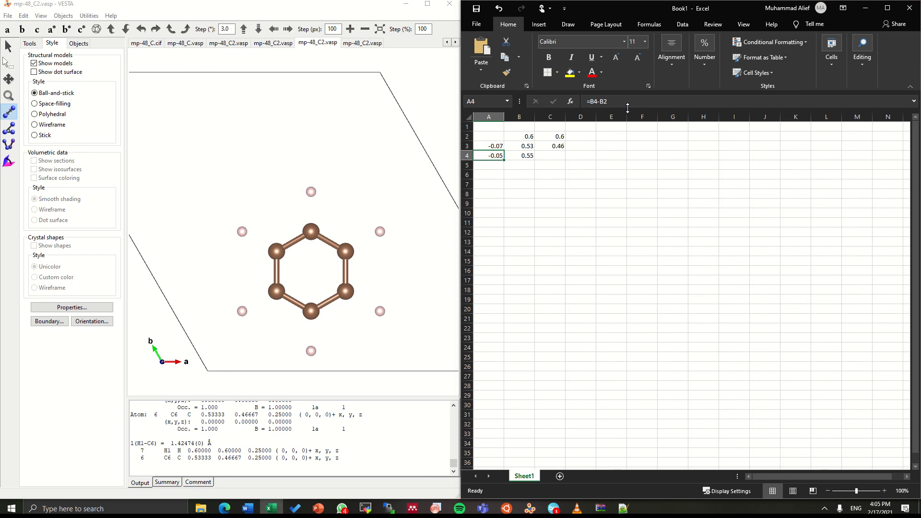
# Calculate the ratio of the trial shift to the full hydrogen-carbon difference in A5 with the formula =A4/A3
pyautogui.write('=')
pyautogui.press('Up')
pyautogui.write('/')
pyautogui.press('Up')
pyautogui.press('Up')
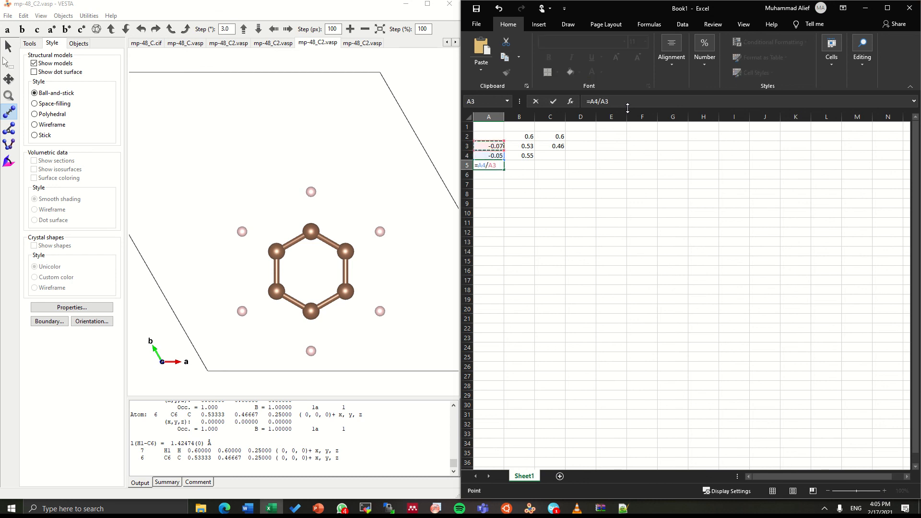
pyautogui.hotkey('ctrl', 'Return')
# Calculate the second-coordinate difference between carbon and hydrogen in D3 with the formula =C3-C2
pyautogui.press('Up')
pyautogui.press('Right')
pyautogui.press('Right')
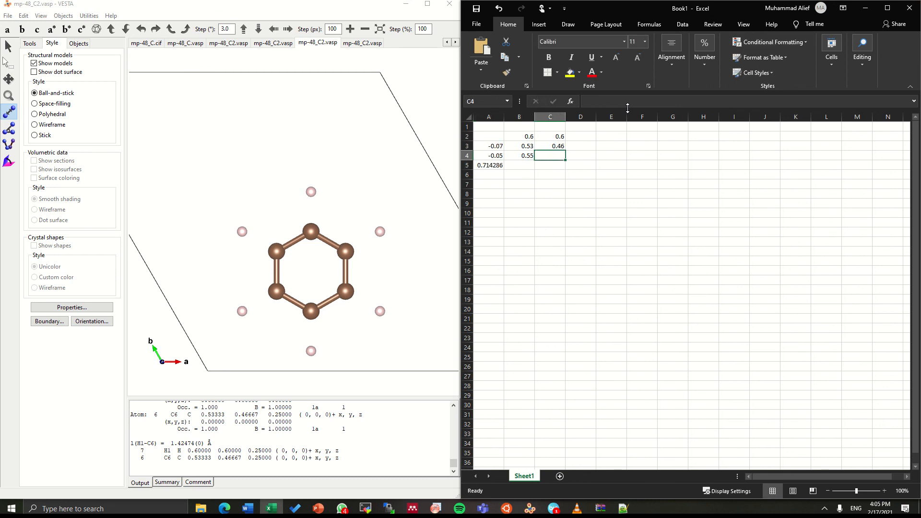
pyautogui.press('Up')
pyautogui.press('Right')
pyautogui.write('=')
pyautogui.press('Left')
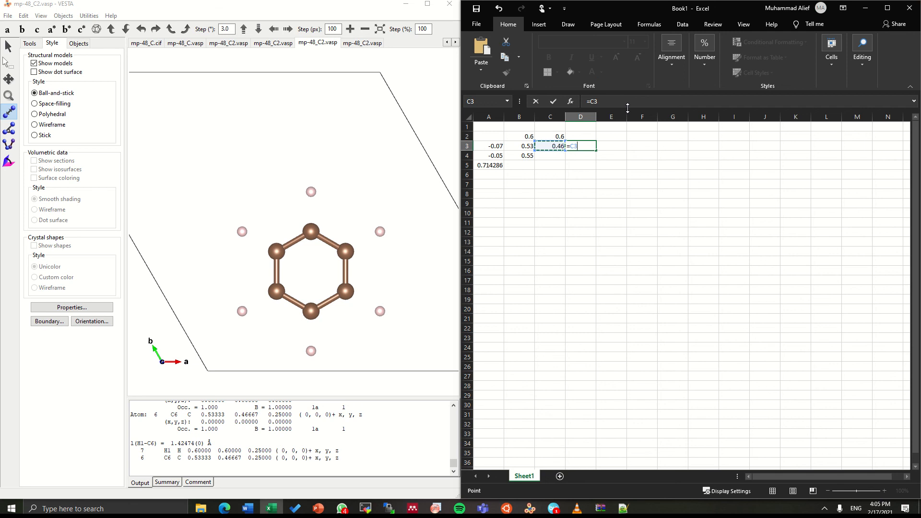
pyautogui.write('-')
pyautogui.press('Up')
pyautogui.press('Return')
pyautogui.write('=')
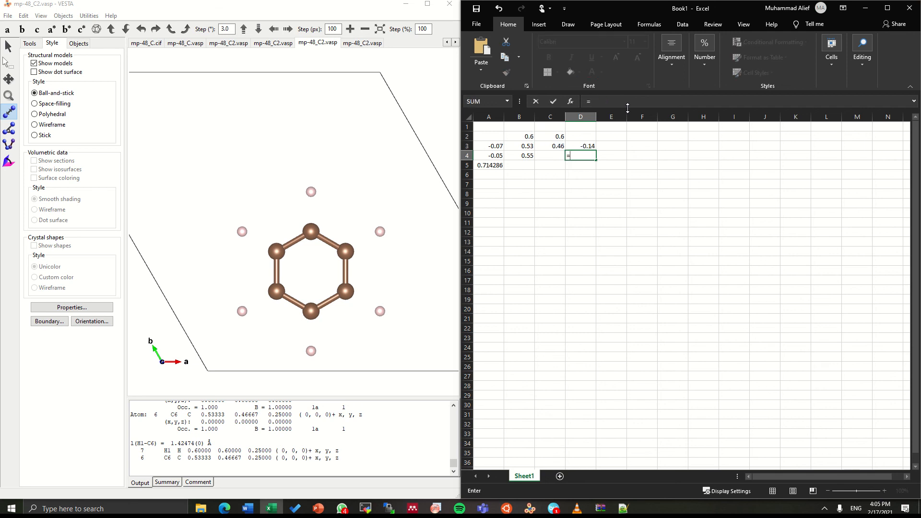
pyautogui.press('Left')
pyautogui.press('Down')
pyautogui.press('Left')
pyautogui.press('Escape')
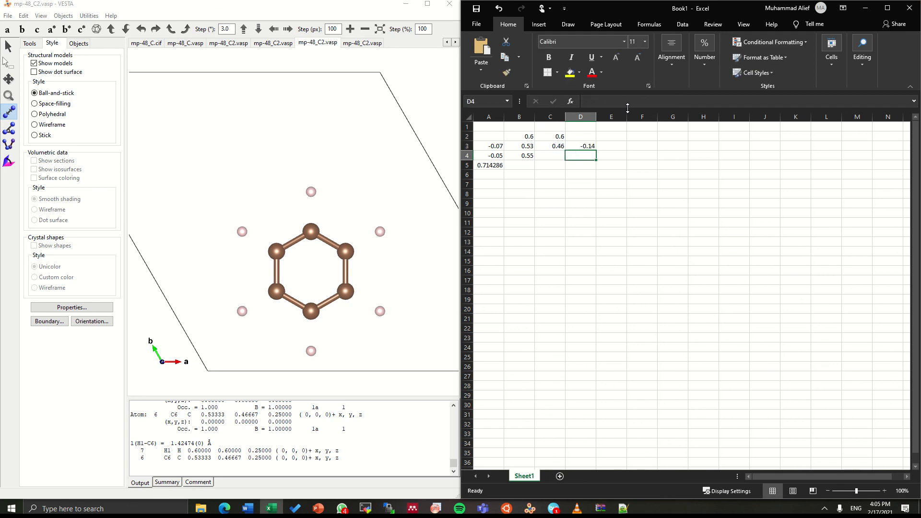
# Calculate the second coordinate's scaled shift in D4 by dividing the difference by the ratio, =D3/A5
pyautogui.write('=')
pyautogui.press('Left')
pyautogui.press('Down')
pyautogui.press('Left')
pyautogui.press('Right')
pyautogui.press('Up')
pyautogui.press('Right')
pyautogui.press('Up')
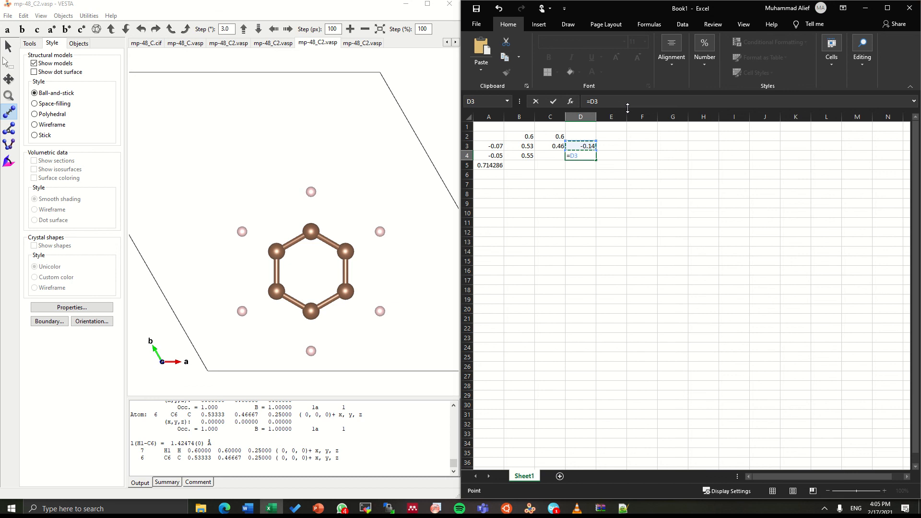
pyautogui.write('/')
pyautogui.press('Left')
pyautogui.press('Down')
pyautogui.press('Left')
pyautogui.press('Left')
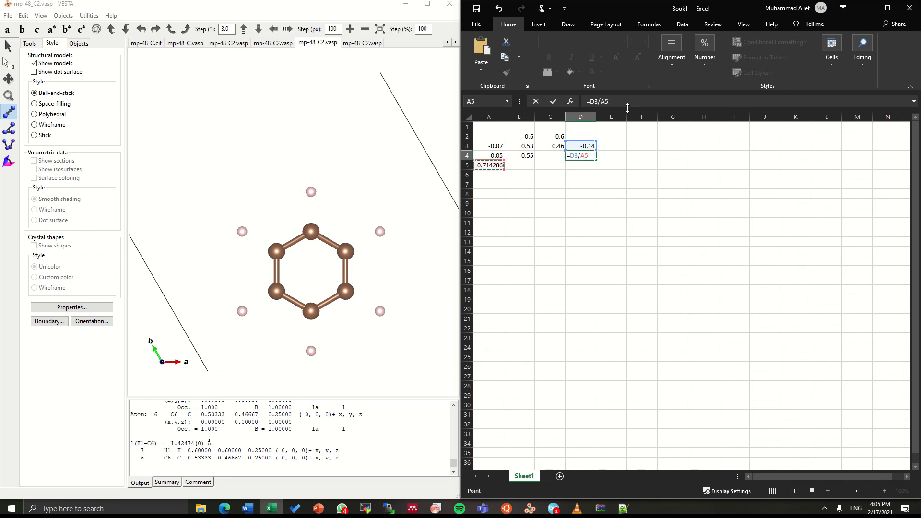
pyautogui.press('Return')
pyautogui.press('Up')
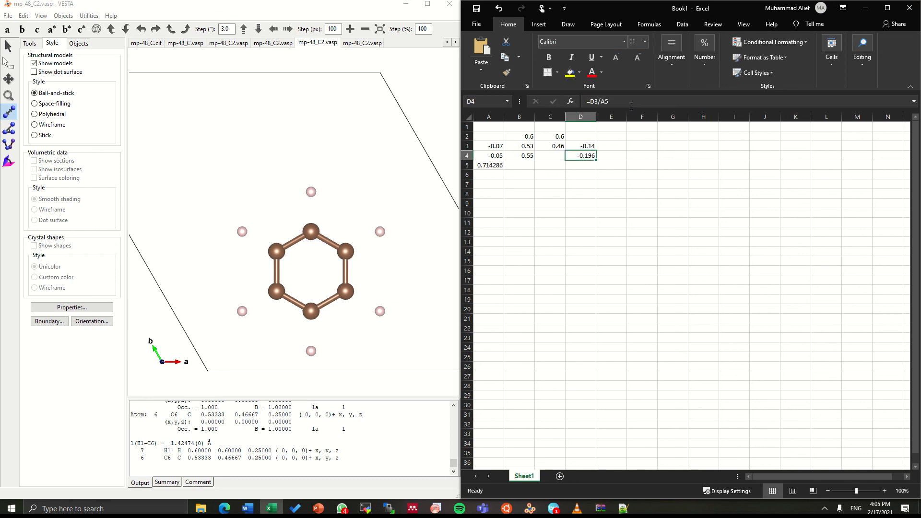
# Change the division in D4 to a multiplication so the formula reads =D3*A5
pyautogui.click(635, 104)
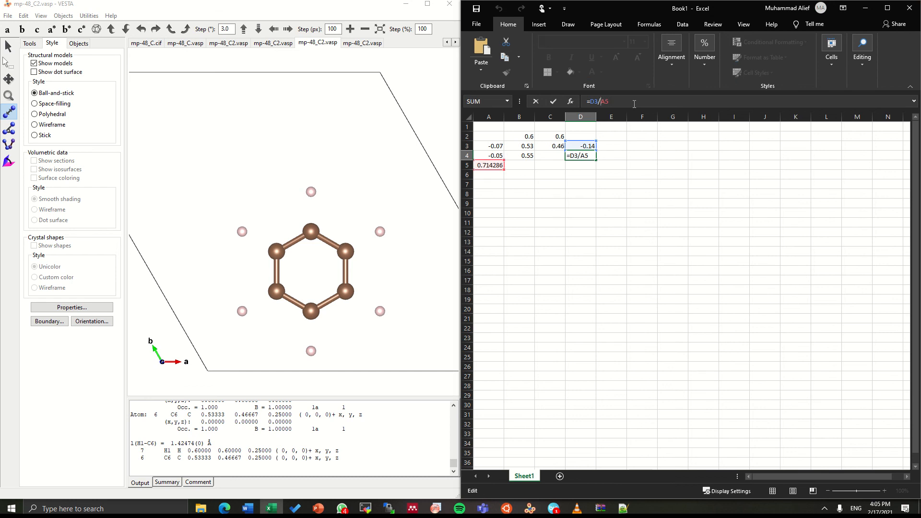
pyautogui.press('BackSpace')
pyautogui.write('*')
pyautogui.press('Return')
pyautogui.press('Up')
# Enter 0.5 in C4 as the hydrogen's trial second coordinate
pyautogui.press('Left')
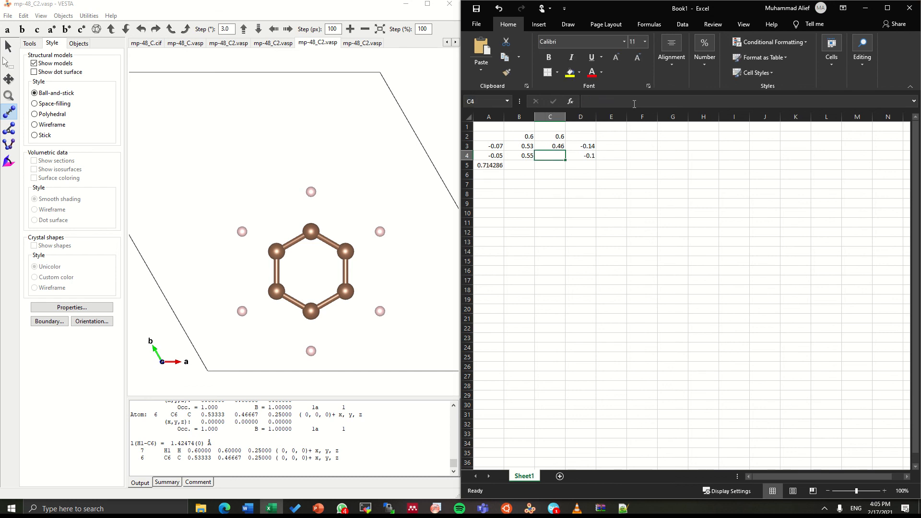
pyautogui.write('0.')
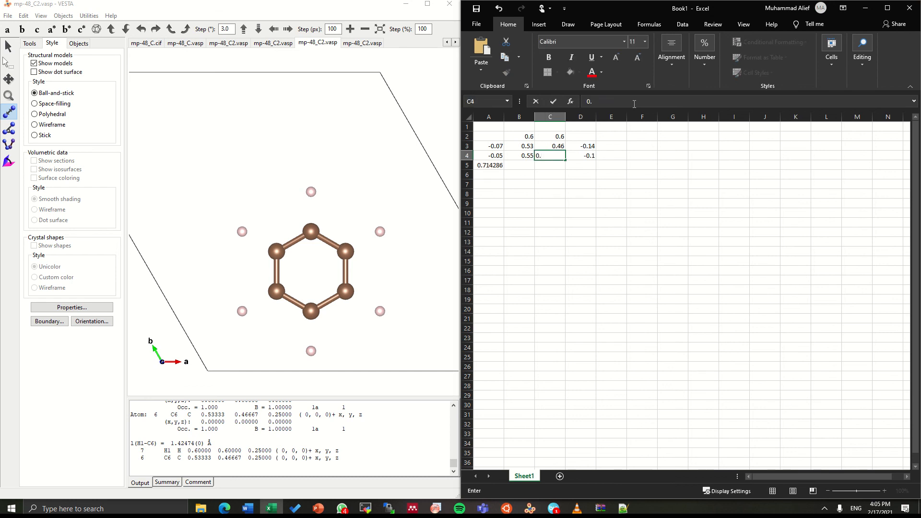
pyautogui.write('5')
pyautogui.press('Return')
pyautogui.moveTo(530, 157); pyautogui.dragTo(582, 157)
pyautogui.click(589, 156)
# Switch to Notepad++ and set the first hydrogen's coordinates on line 15 of mp-48_C2.vasp to 0.55 and 0.50, then save
pyautogui.hotkey('alt', 'Tab')
pyautogui.press('Tab')
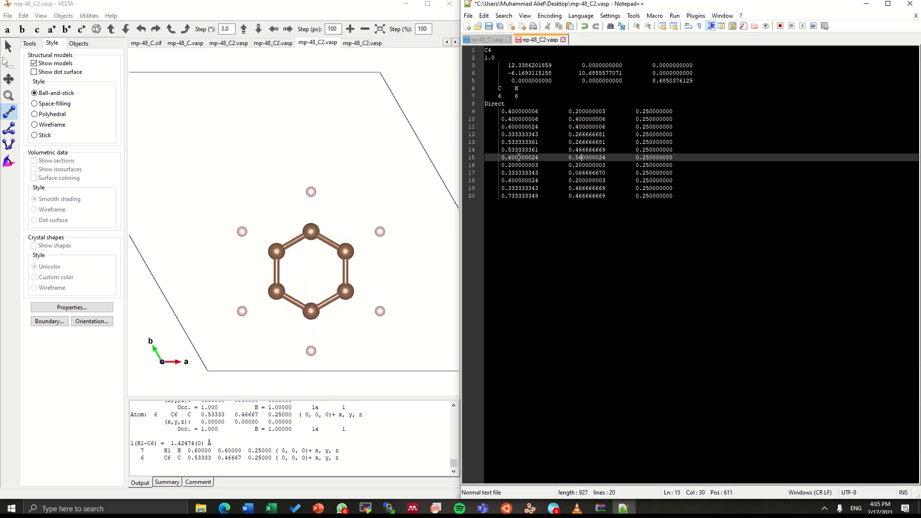
pyautogui.press('BackSpace')
pyautogui.press('BackSpace')
pyautogui.write('55')
pyautogui.press('Delete')
pyautogui.press('Delete')
pyautogui.write('50')
# Load the edited mp-48_C2.vasp from the Desktop folder into VESTA and select the shifted hydrogen atom
pyautogui.hotkey('alt', 'Tab')
pyautogui.press('Tab')
pyautogui.press('Tab')
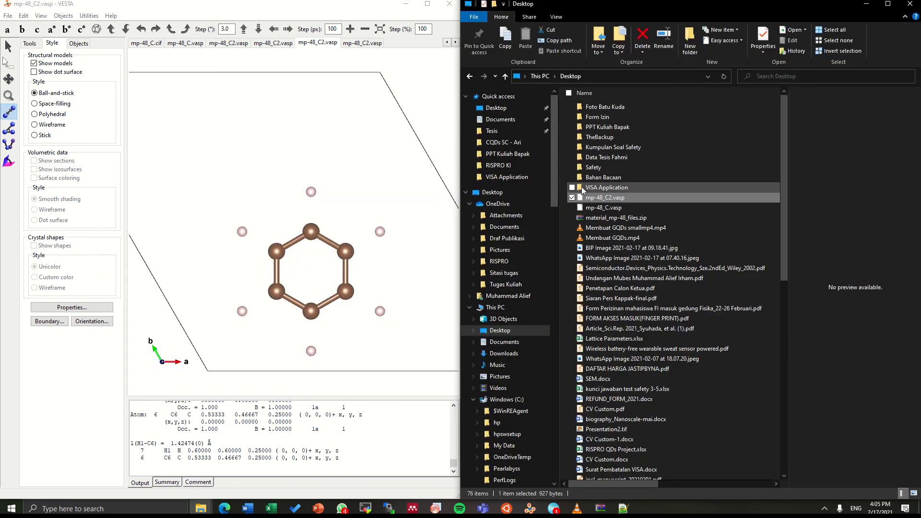
pyautogui.moveTo(590, 197); pyautogui.dragTo(407, 208)
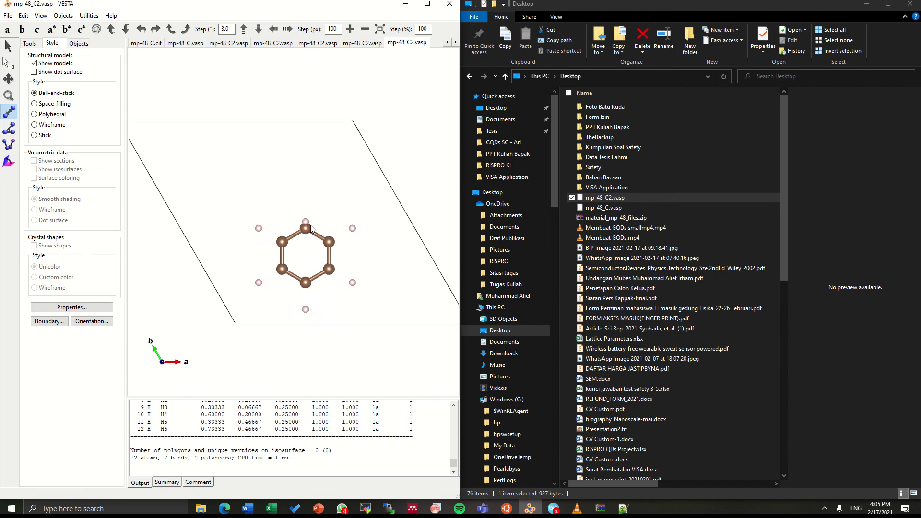
pyautogui.click(307, 220)
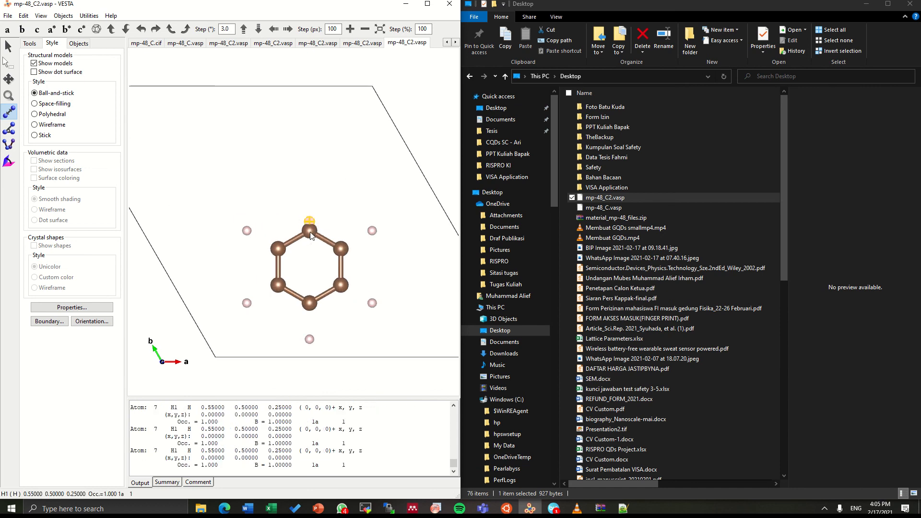
# Switch to the WinRAR diagnostic messages and dismiss the drag-and-drop error
pyautogui.hotkey('alt', 'Tab')
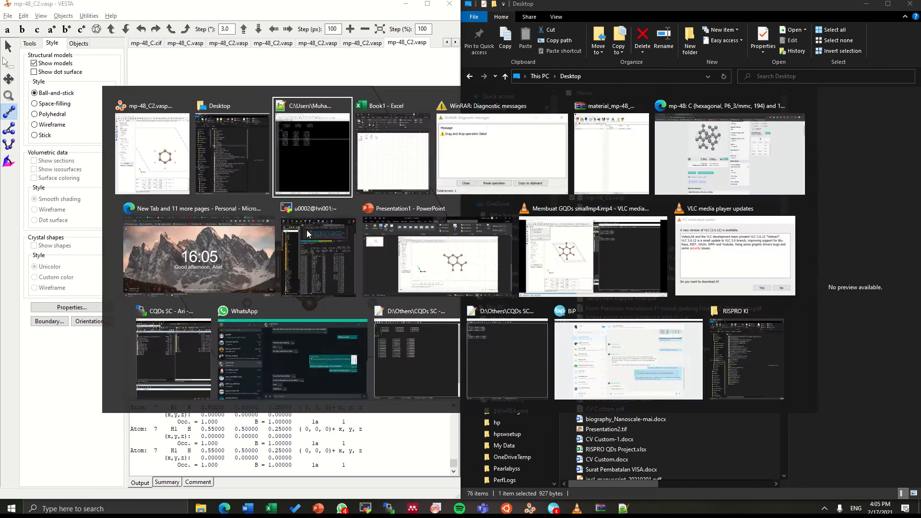
pyautogui.hotkey('alt', 'Tab')
pyautogui.click(482, 168)
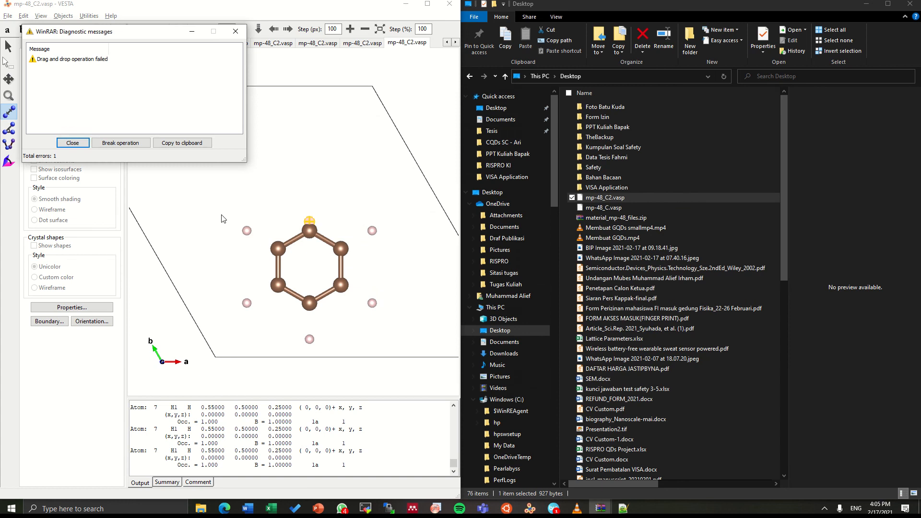
pyautogui.click(72, 144)
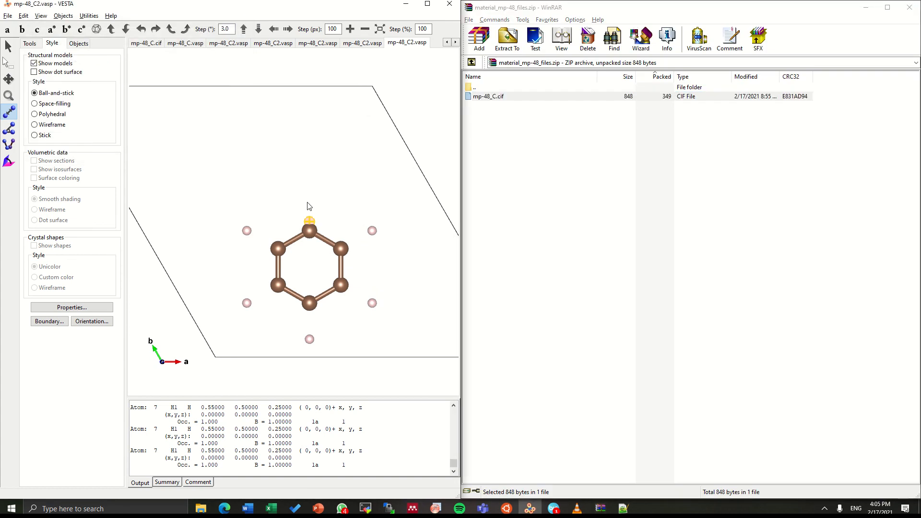
pyautogui.hotkey('alt', 'Tab')
pyautogui.press('Tab')
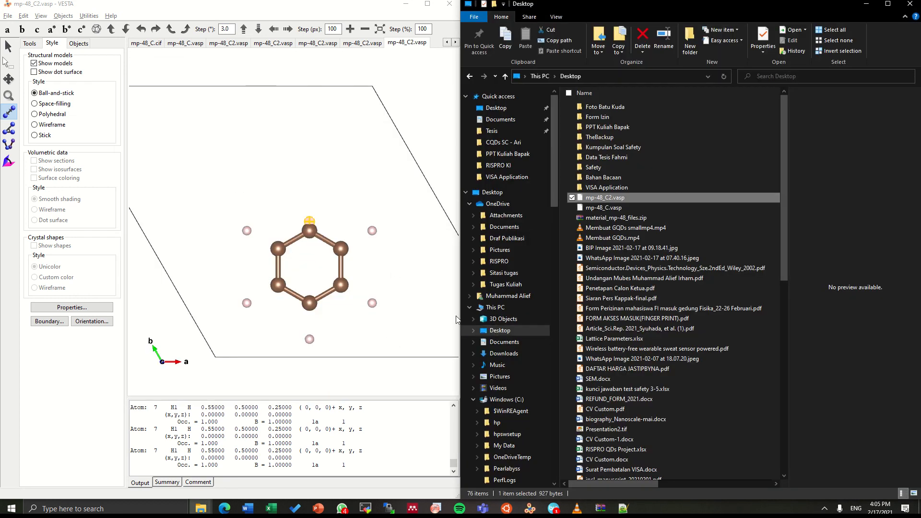
pyautogui.hotkey('alt', 'Tab')
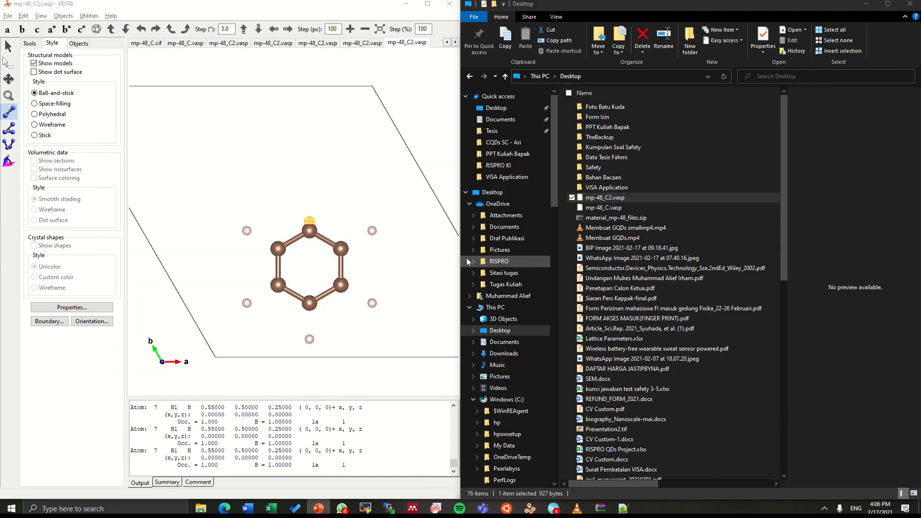
pyautogui.click(364, 230)
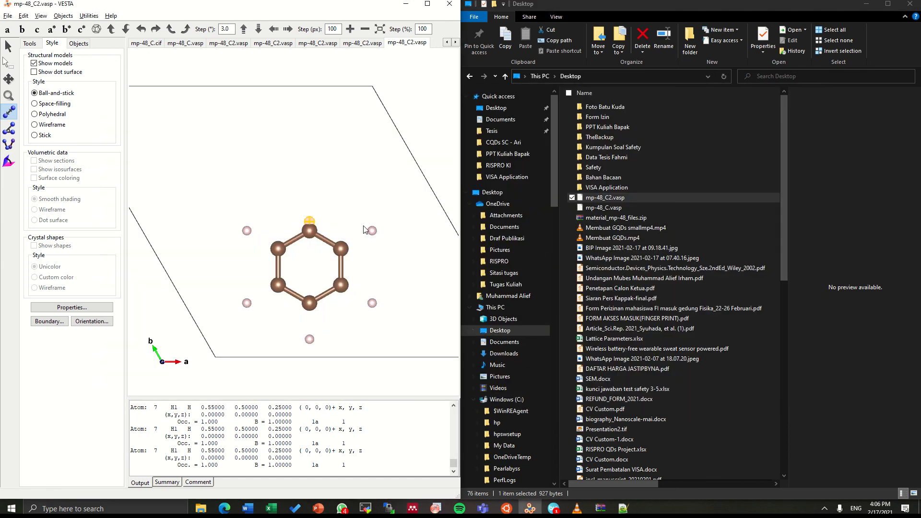